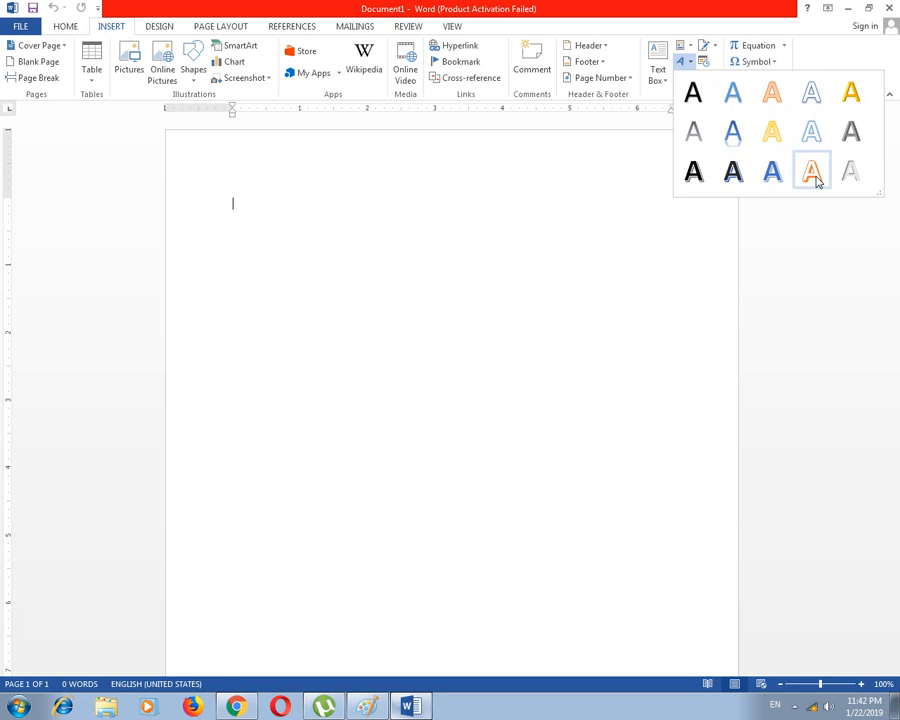
# - Insert WordArt in the white-filled style with orange outline and shadow, using the text PAKISTAN
pyautogui.click(811, 172)
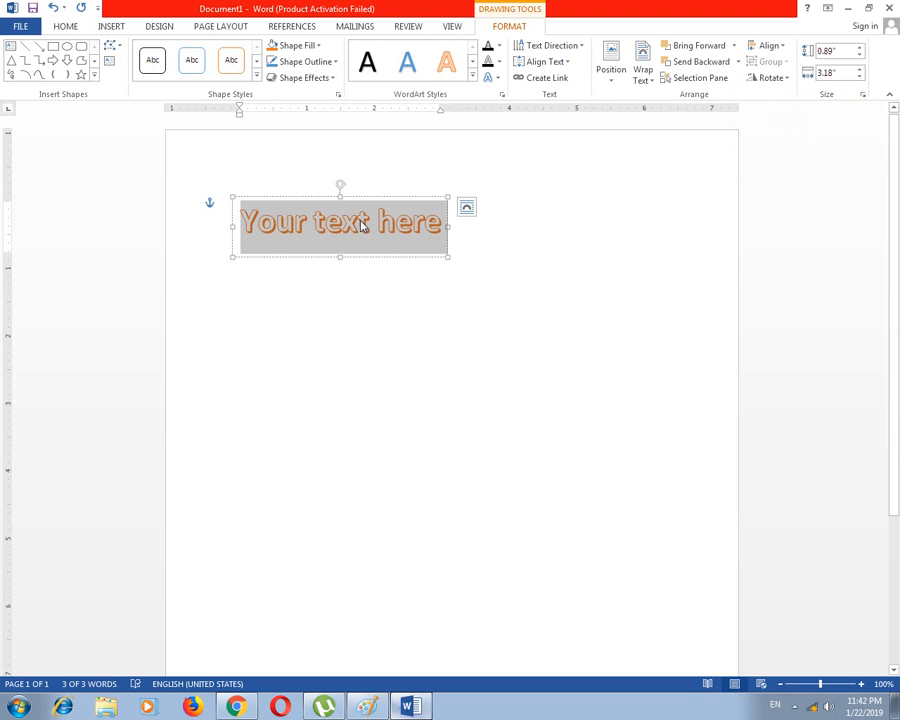
pyautogui.write('PAKISTAN')
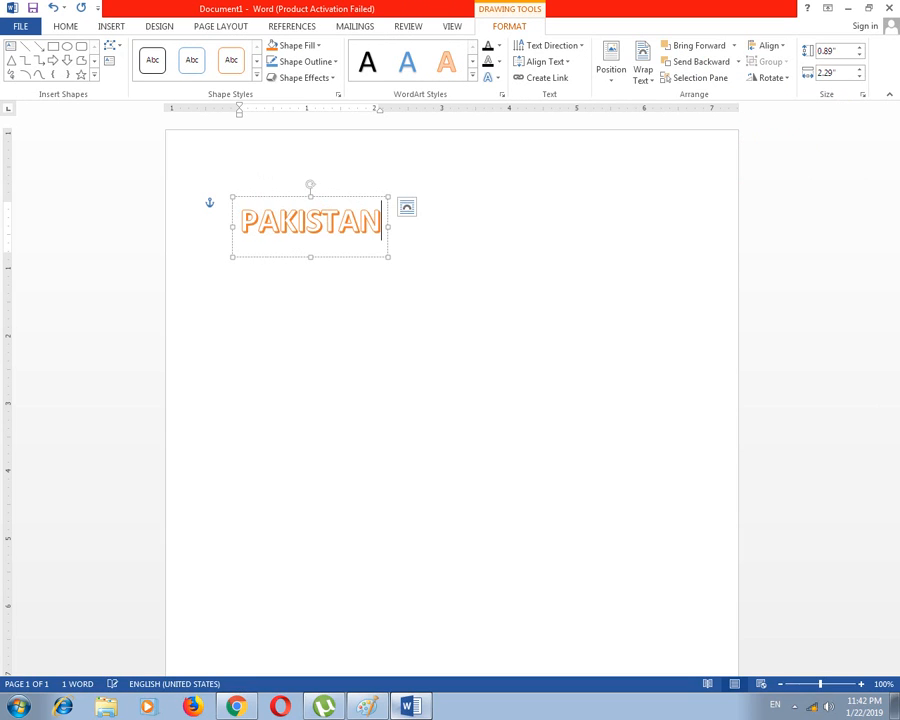
pyautogui.click(345, 290)
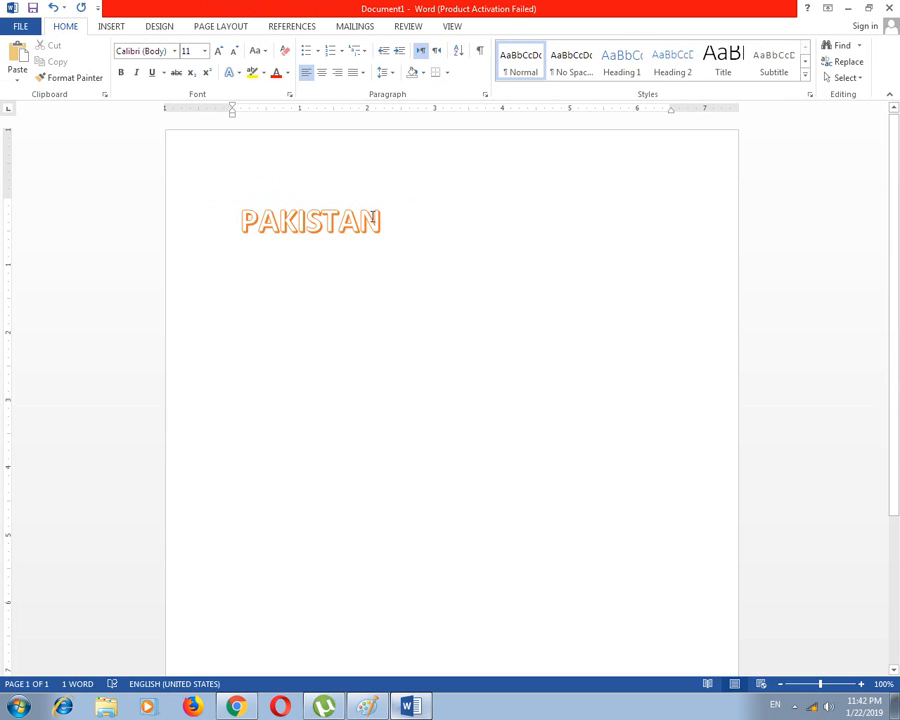
# - Move the WordArt toward the page's upper right, enlarge its box to about 1.03" by 3.44", and set its font size to 48
pyautogui.click(349, 219)
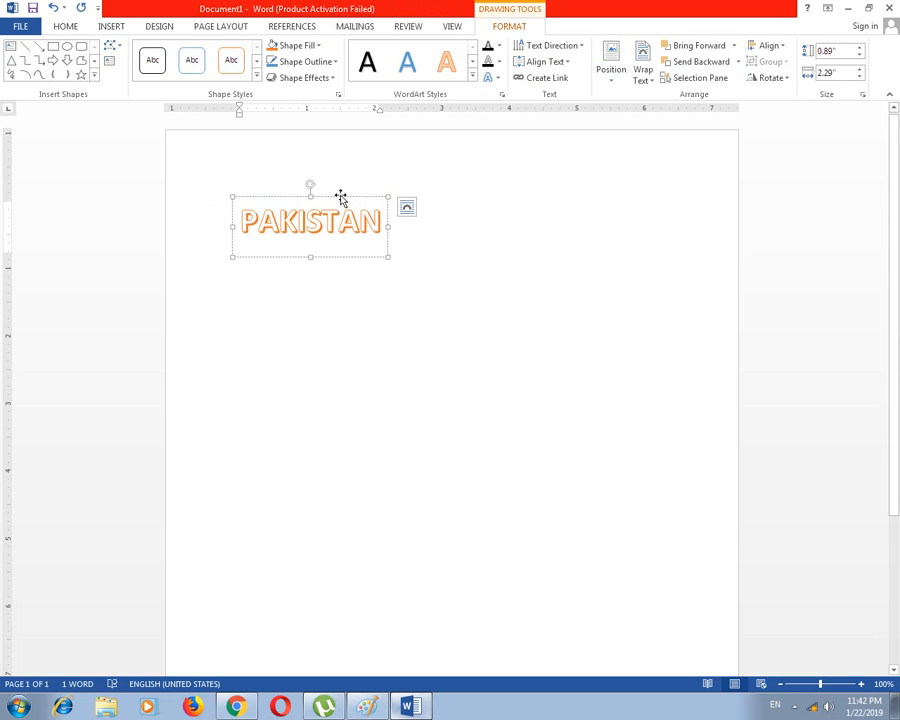
pyautogui.moveTo(340, 197); pyautogui.dragTo(432, 218)
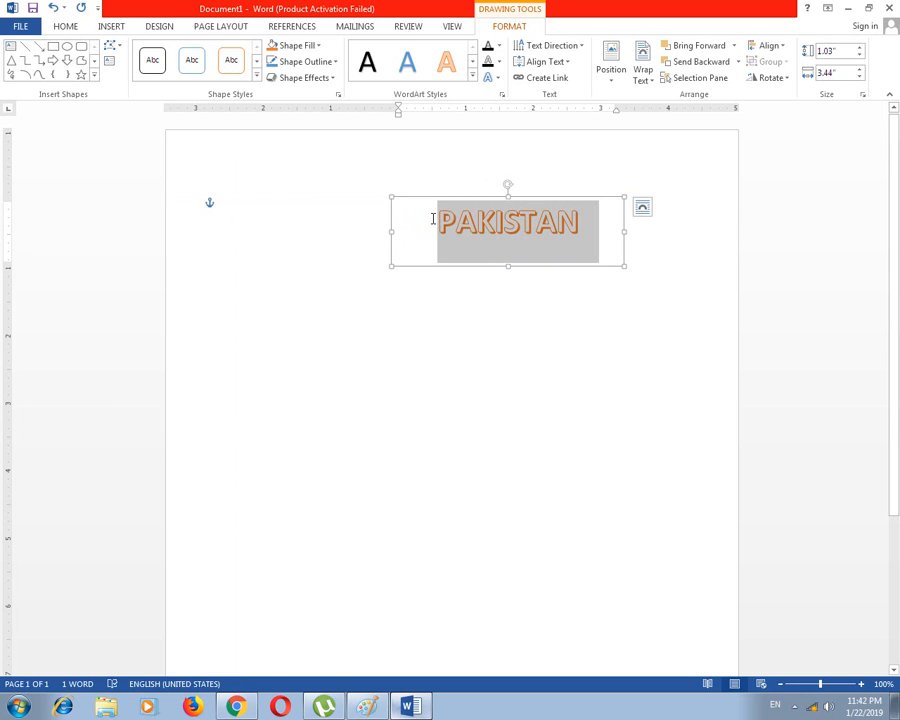
pyautogui.click(66, 27)
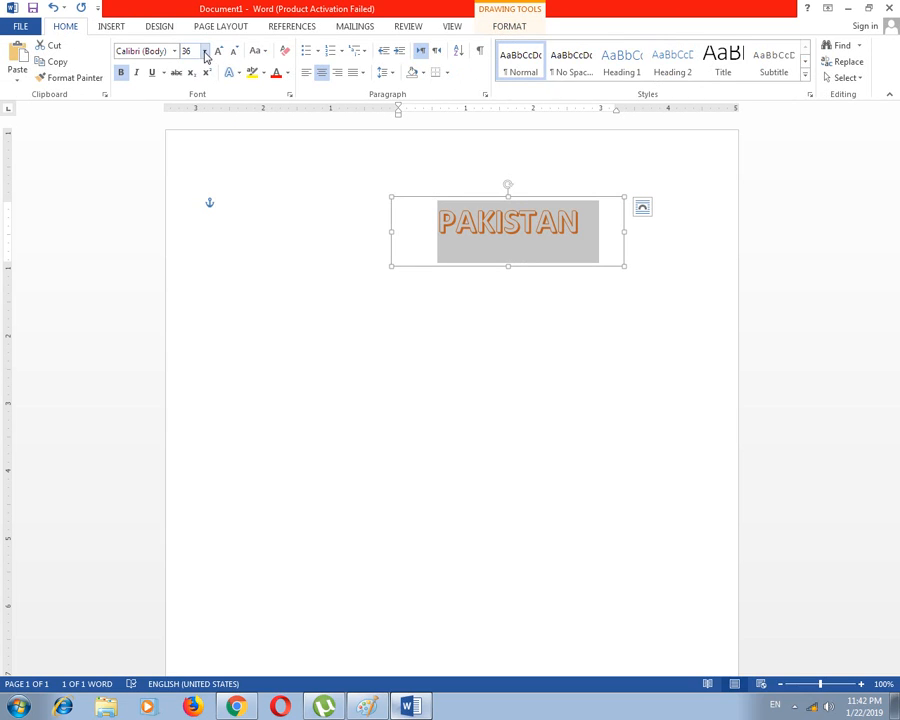
pyautogui.click(205, 53)
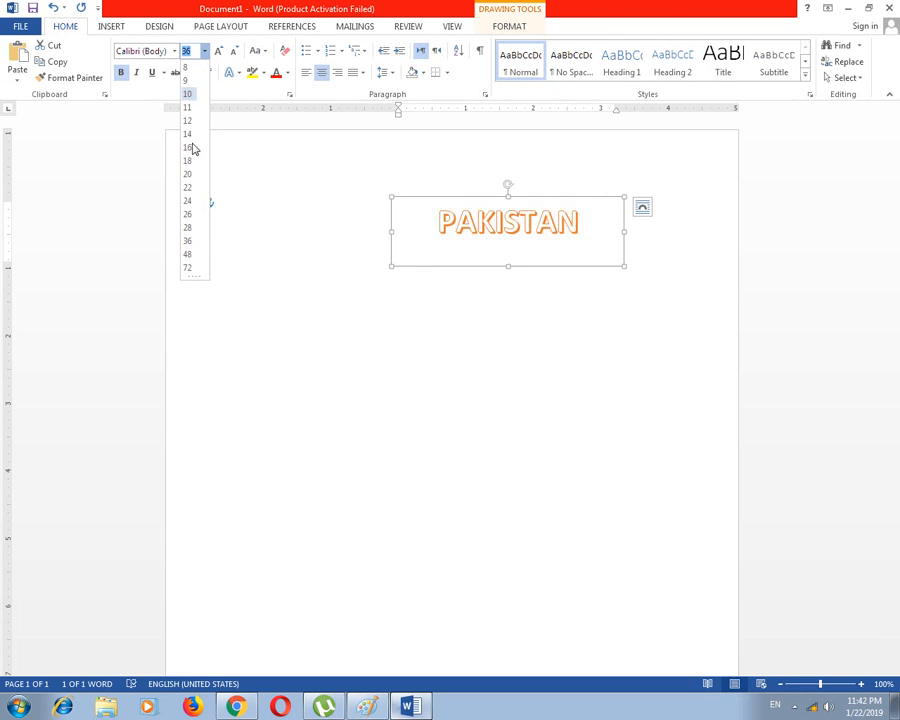
pyautogui.click(190, 254)
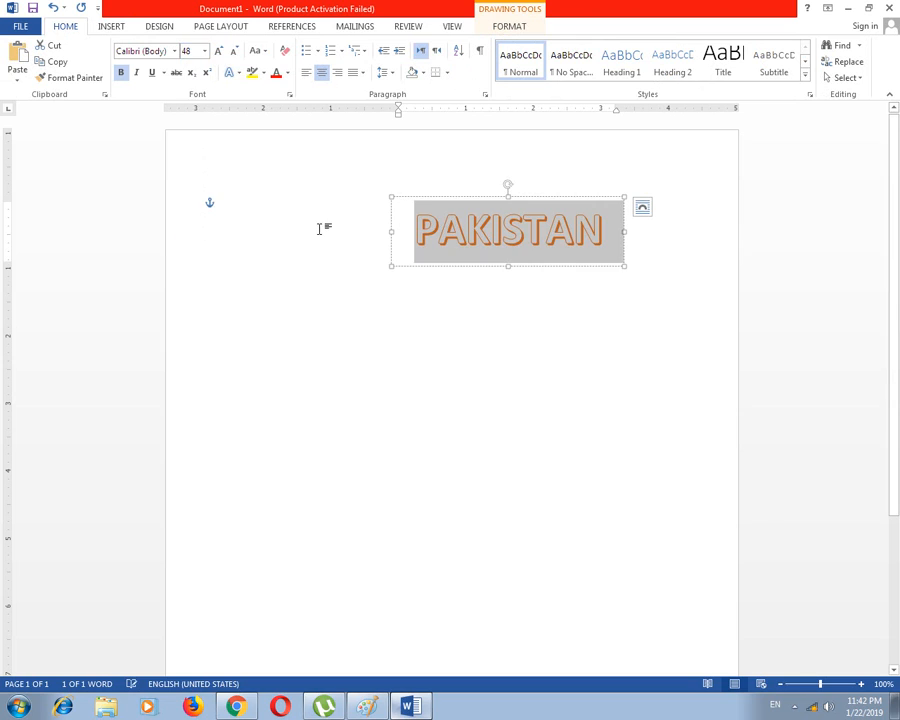
# - Fill the WordArt shape with the light blue water-droplet texture
pyautogui.click(512, 28)
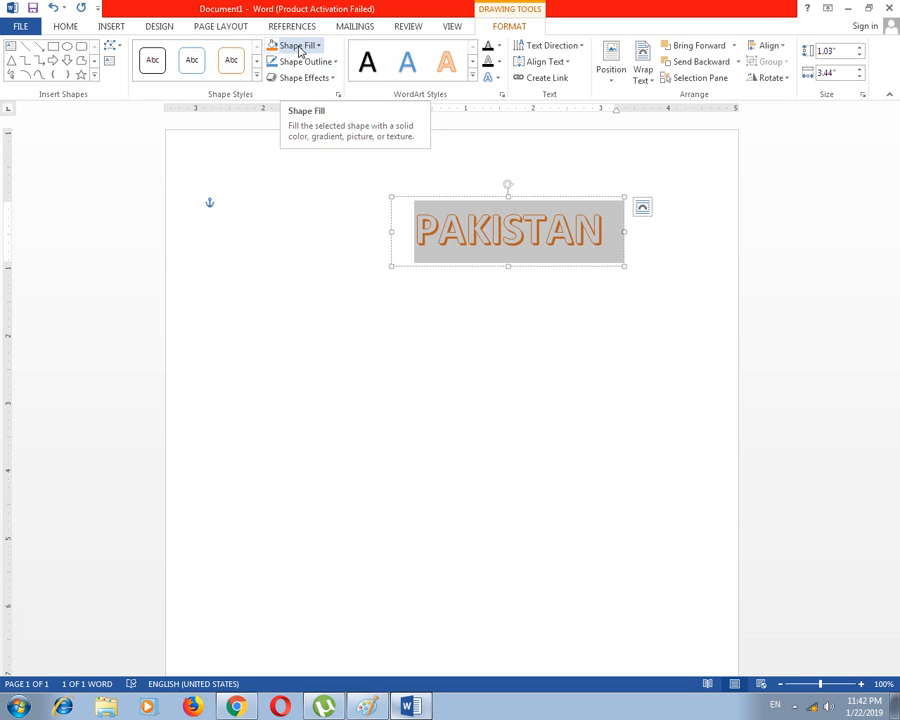
pyautogui.click(316, 46)
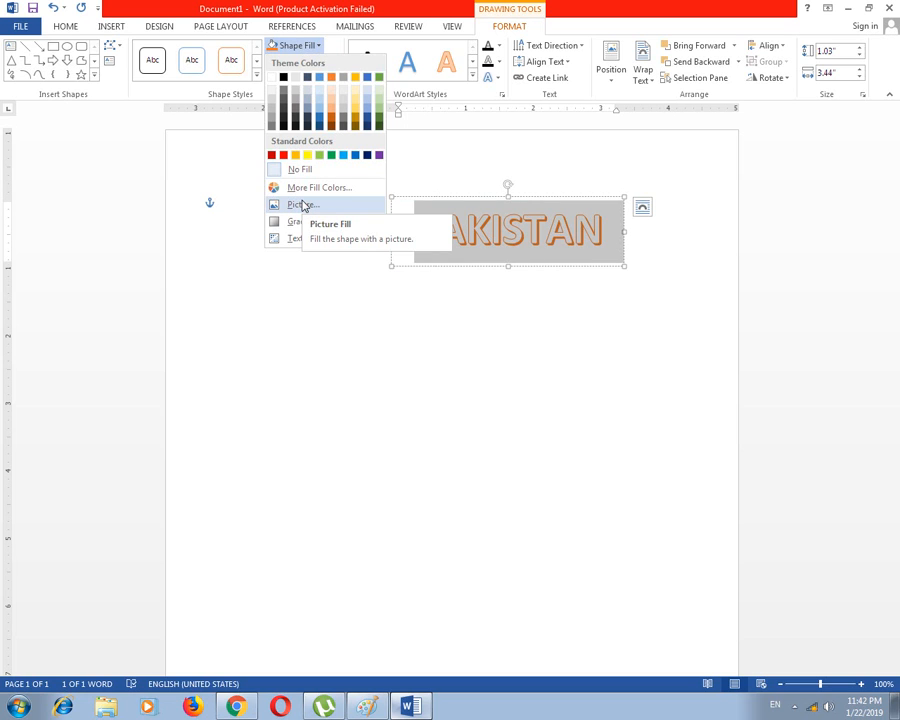
pyautogui.moveTo(308, 243)
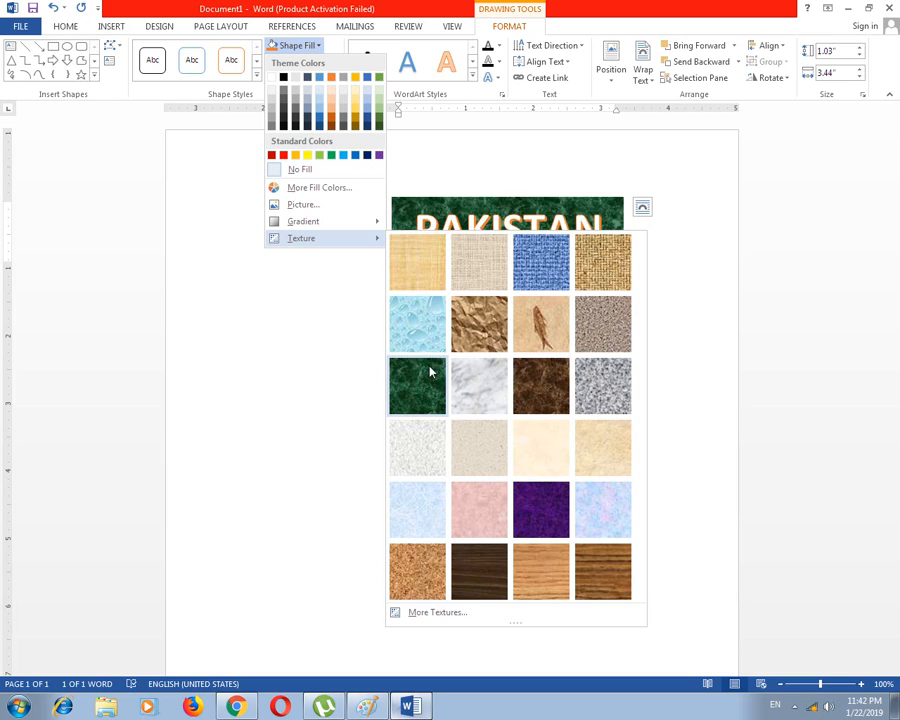
pyautogui.click(405, 326)
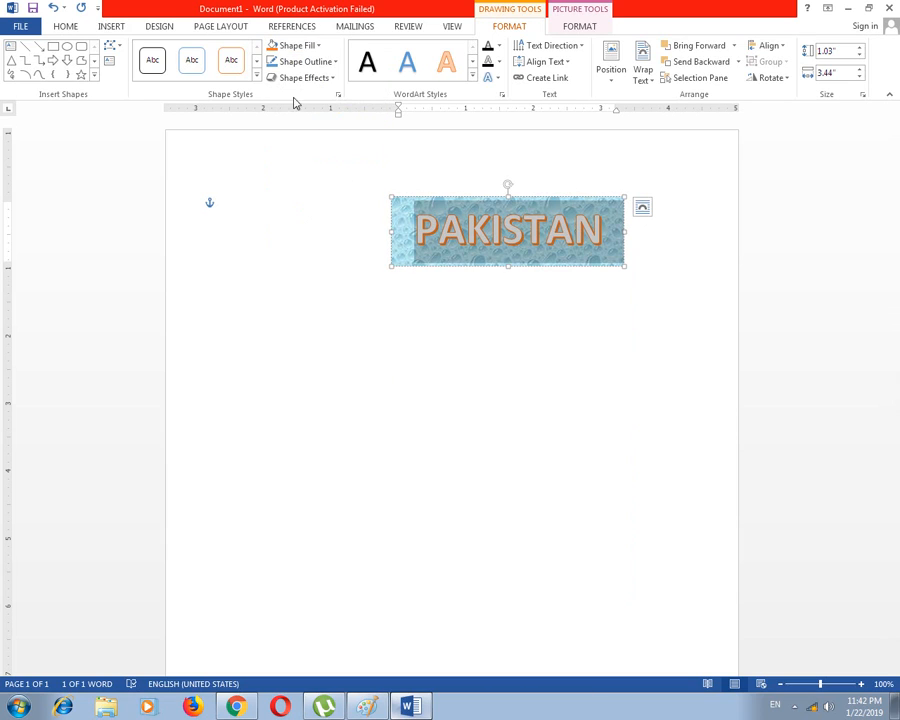
# - Fill the WordArt shape with the dark brown marble texture and deselect it
pyautogui.click(314, 45)
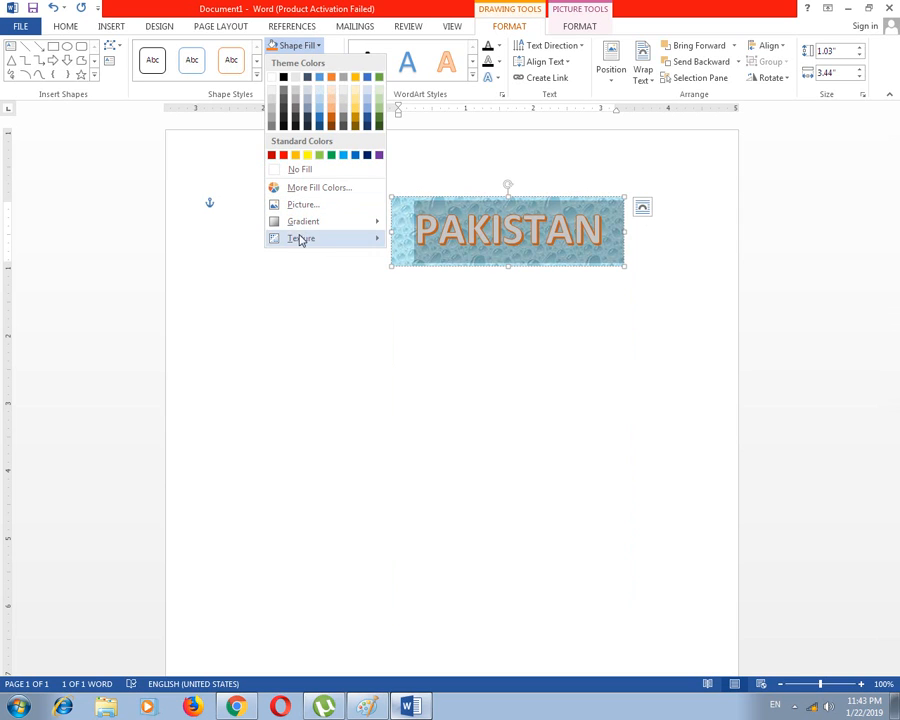
pyautogui.moveTo(307, 230)
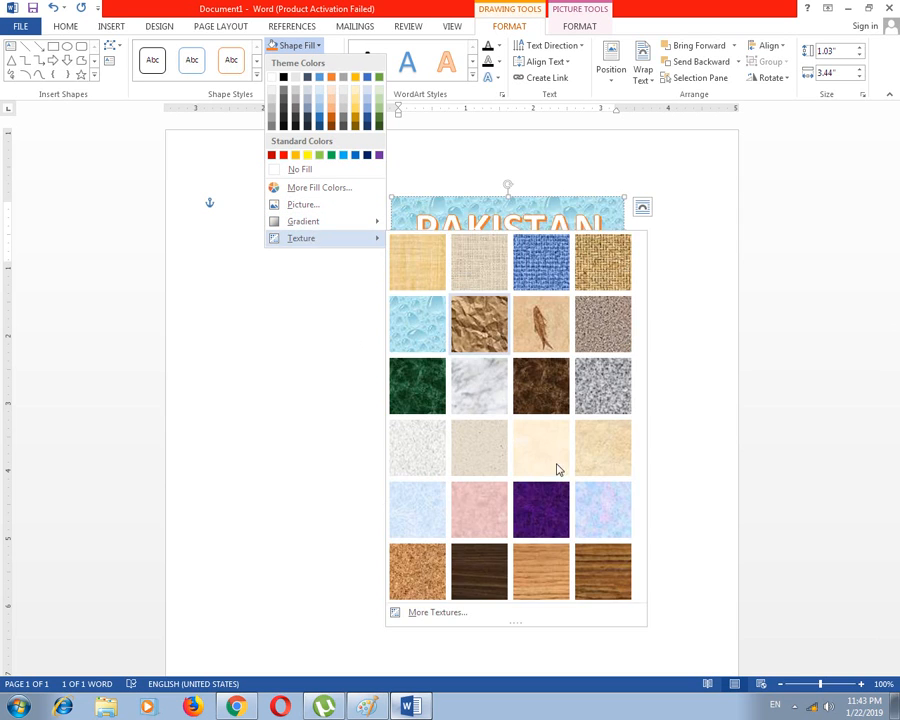
pyautogui.click(535, 385)
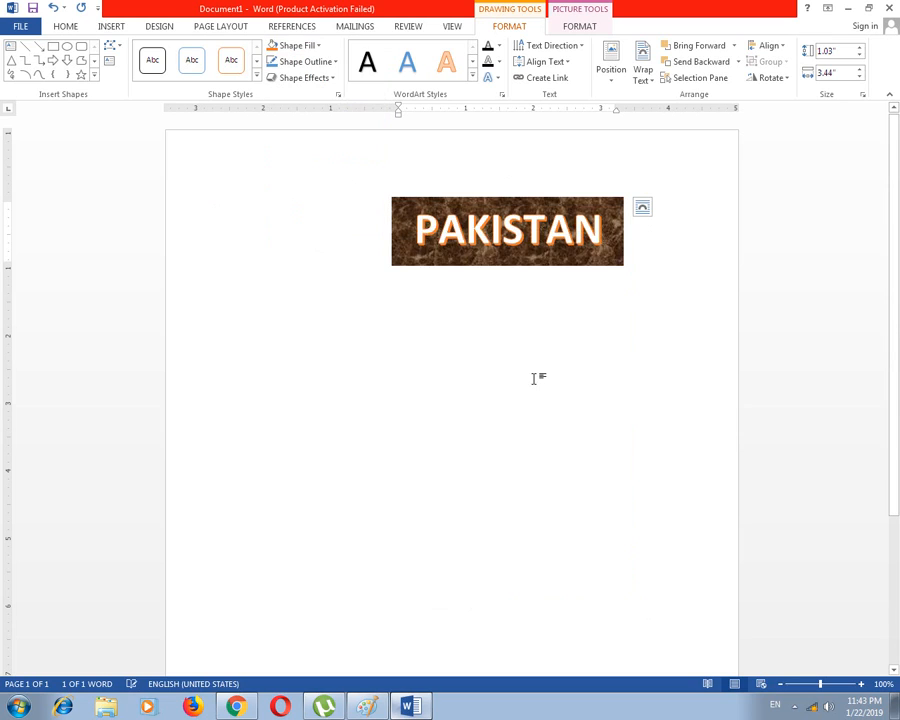
pyautogui.click(344, 151)
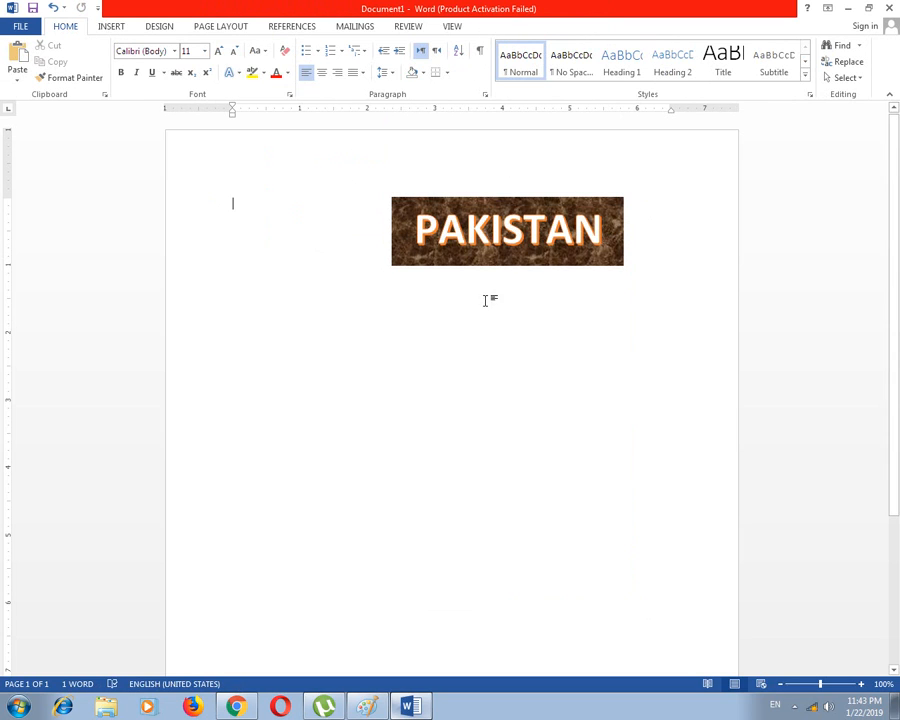
# - Give the PAKISTAN WordArt box a green theme-colour outline
pyautogui.click(490, 230)
pyautogui.click(562, 28)
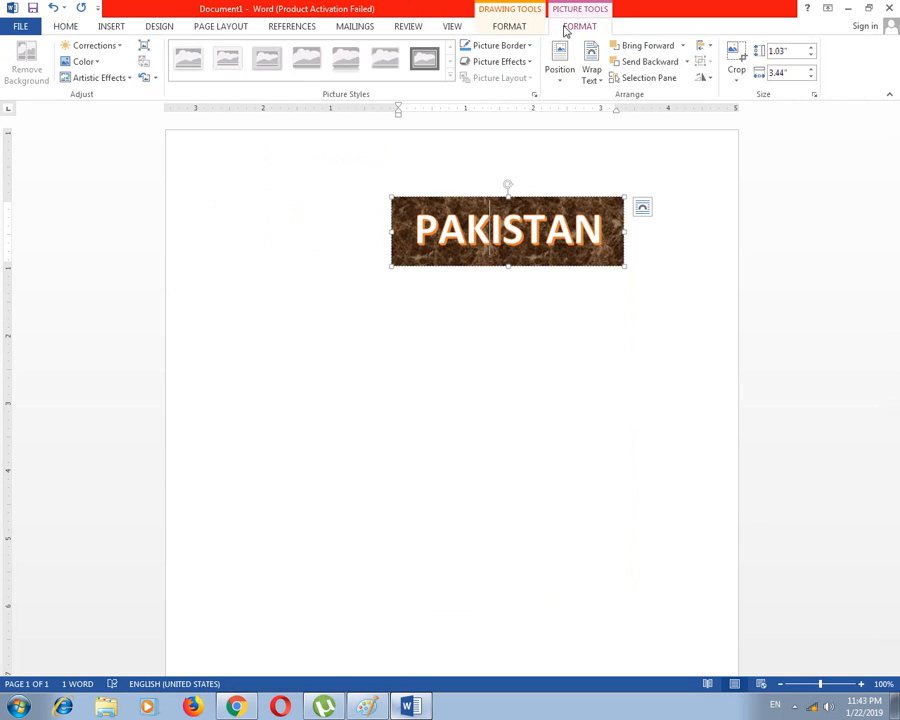
pyautogui.click(514, 28)
pyautogui.click(300, 63)
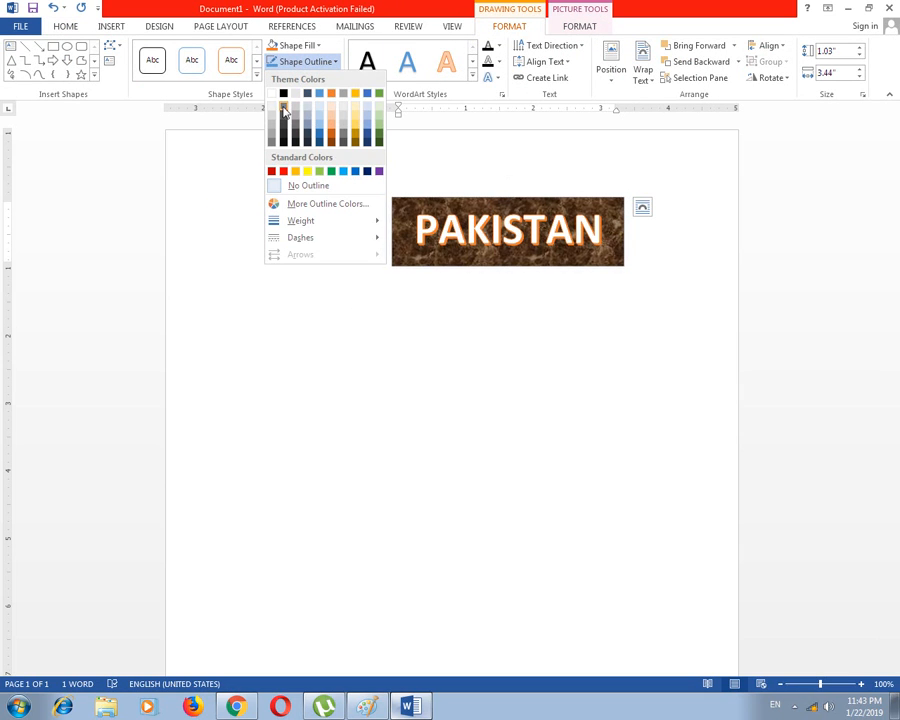
pyautogui.click(378, 94)
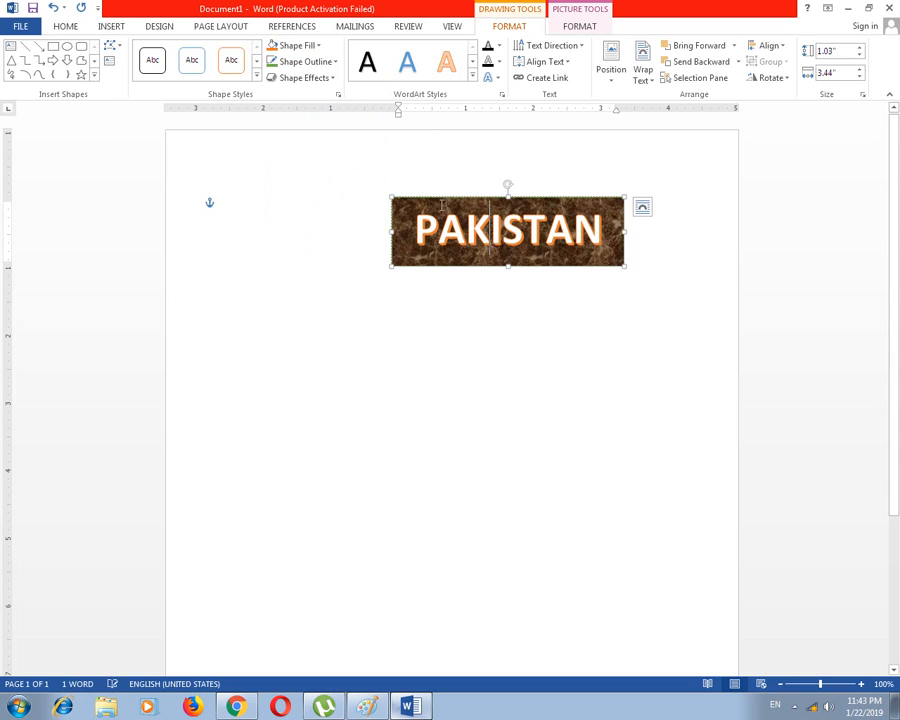
# - Set the weight of the WordArt box's green outline to 4½ pt
pyautogui.click(328, 62)
pyautogui.moveTo(321, 221)
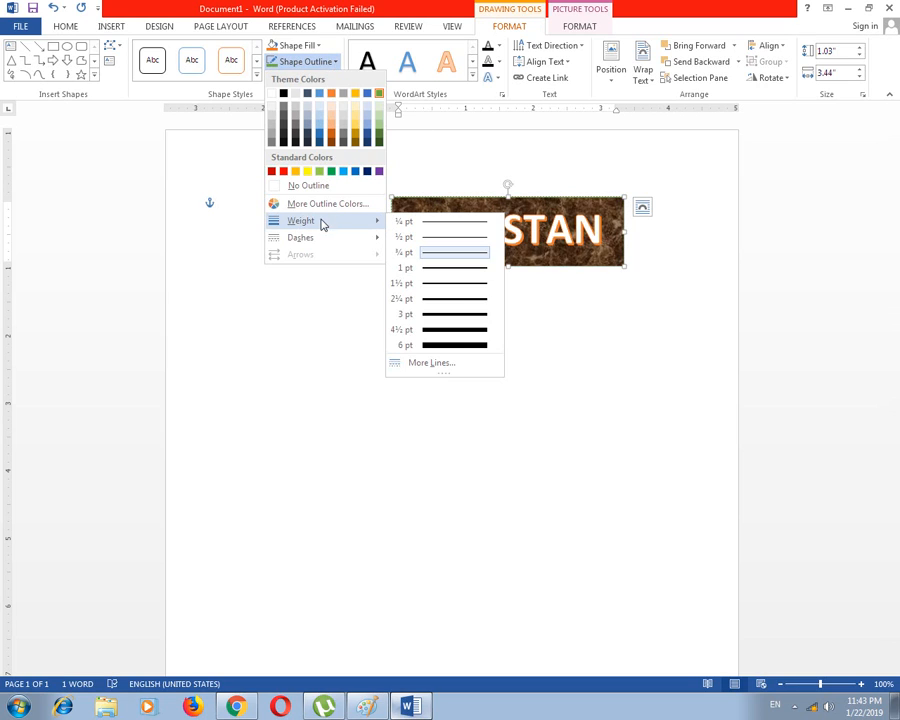
pyautogui.click(472, 329)
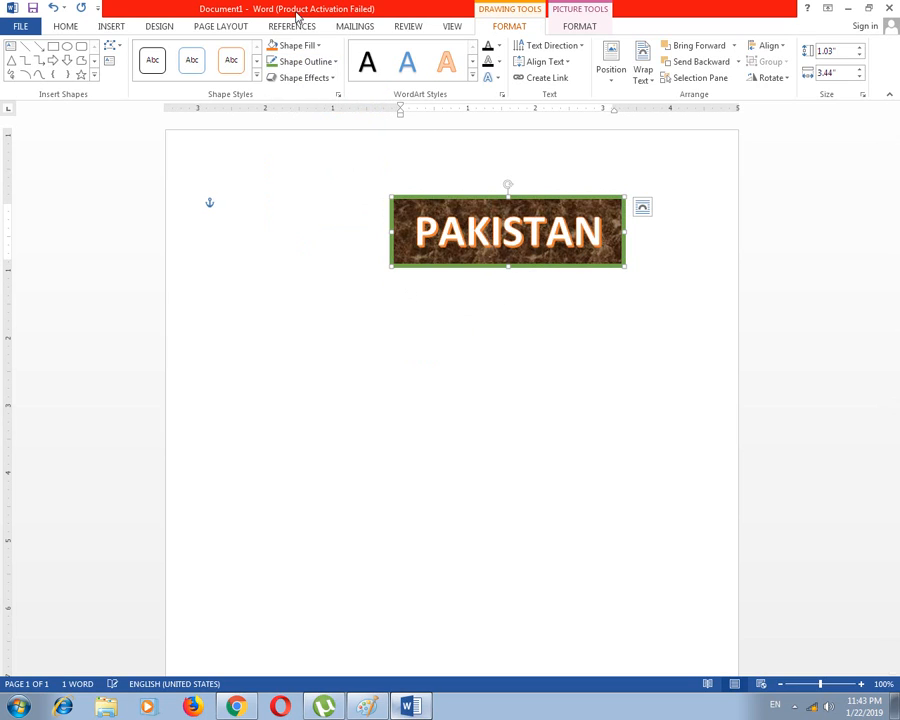
pyautogui.click(311, 62)
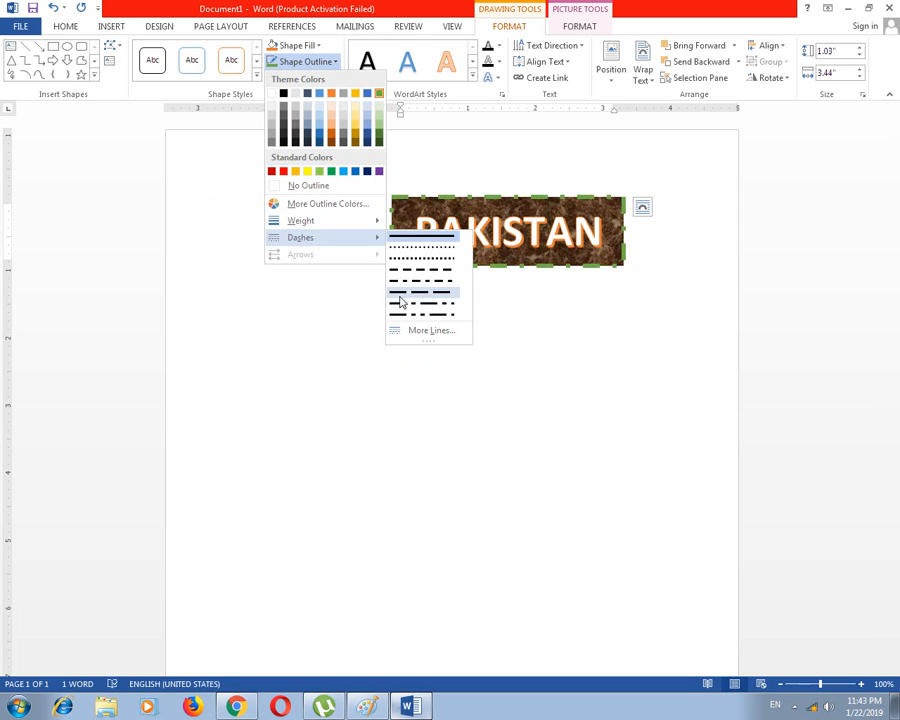
pyautogui.moveTo(330, 242)
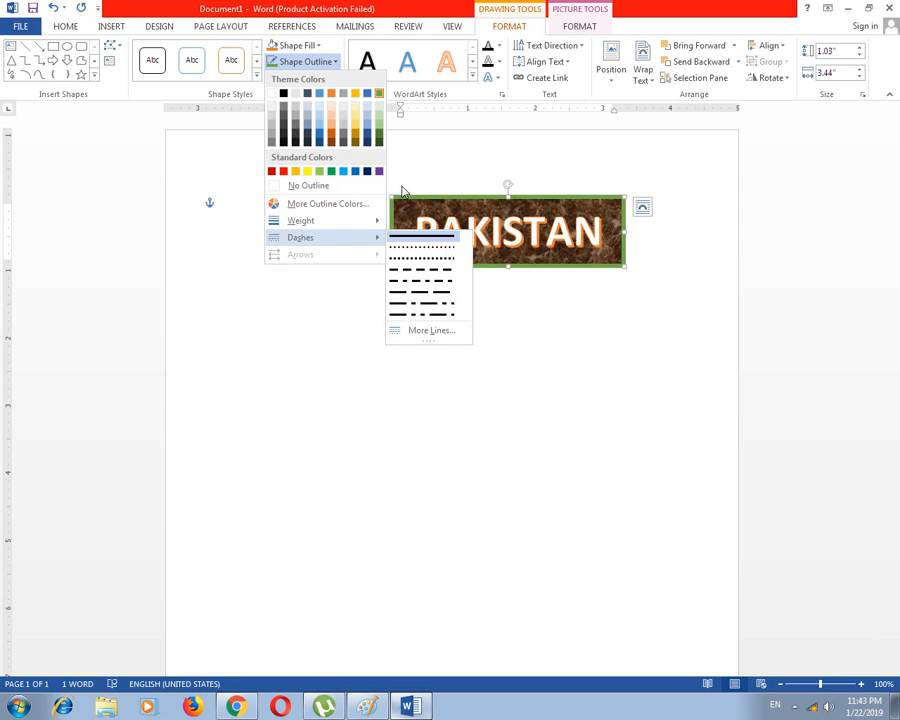
pyautogui.click(437, 164)
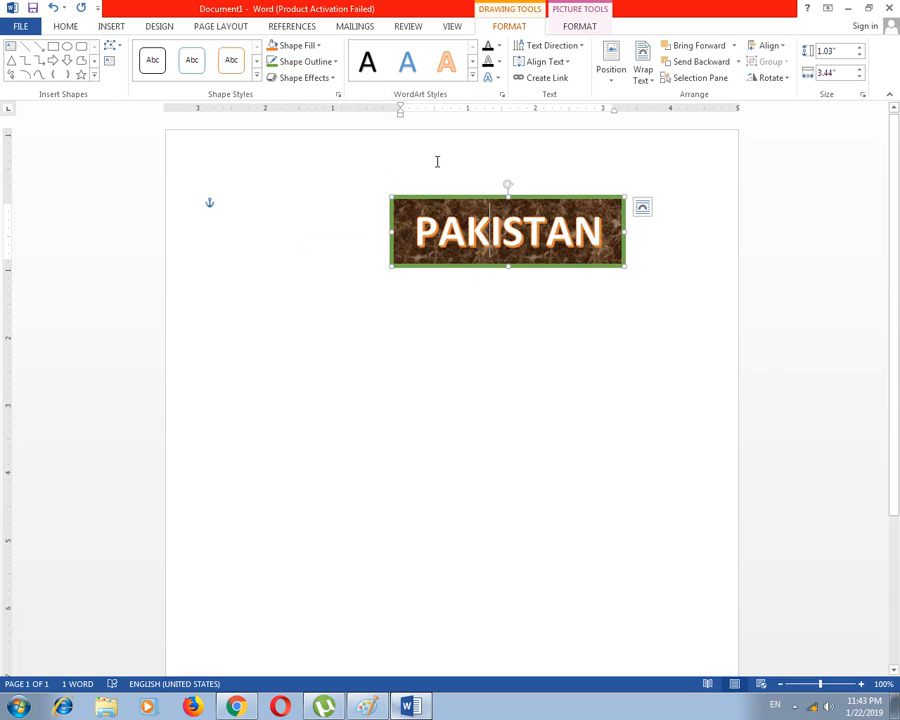
# - Apply a gold glow shape effect around the PAKISTAN WordArt box
pyautogui.click(318, 78)
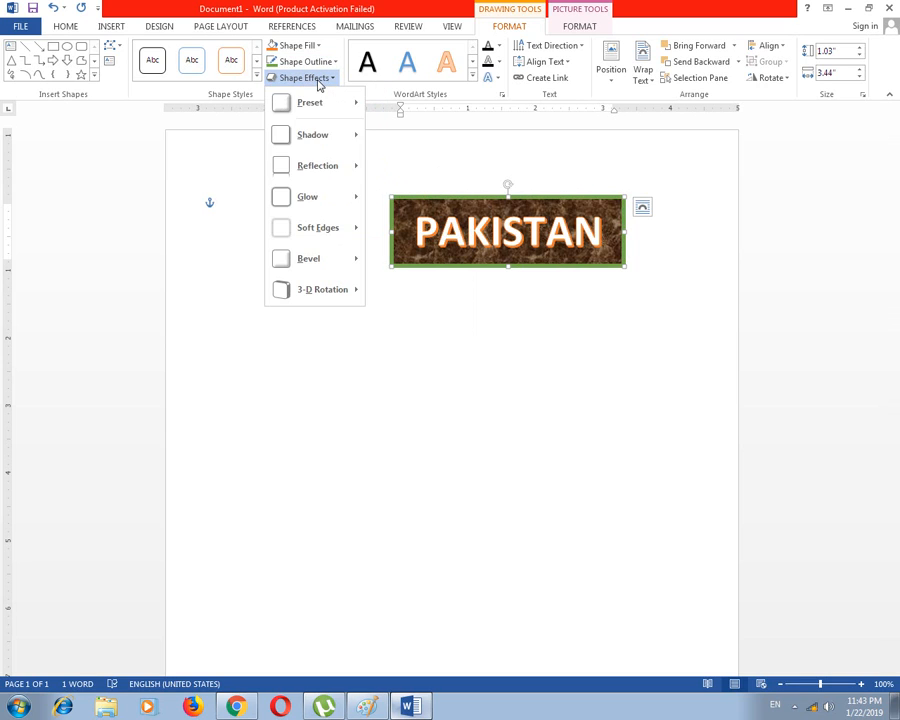
pyautogui.moveTo(318, 138)
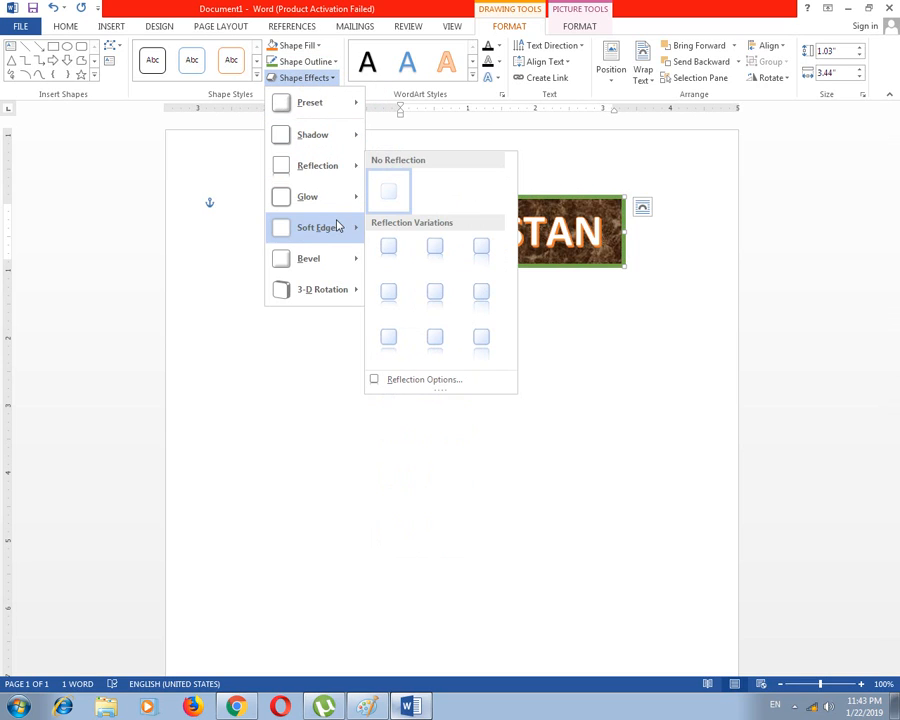
pyautogui.moveTo(333, 203)
pyautogui.click(501, 312)
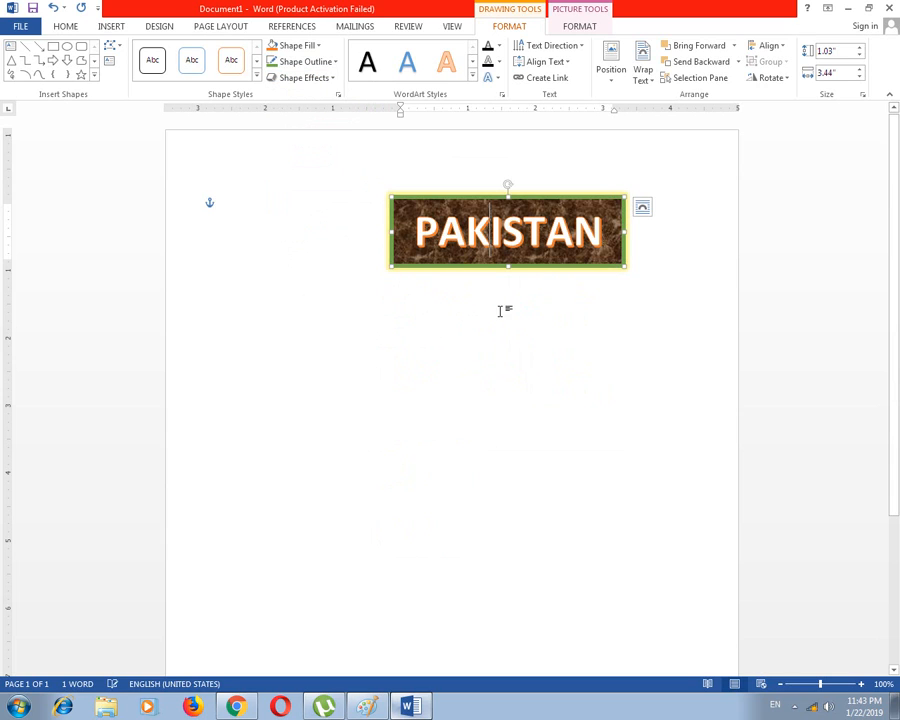
# - Apply the second bevel in the first row of bevel presets to the WordArt box
pyautogui.click(314, 79)
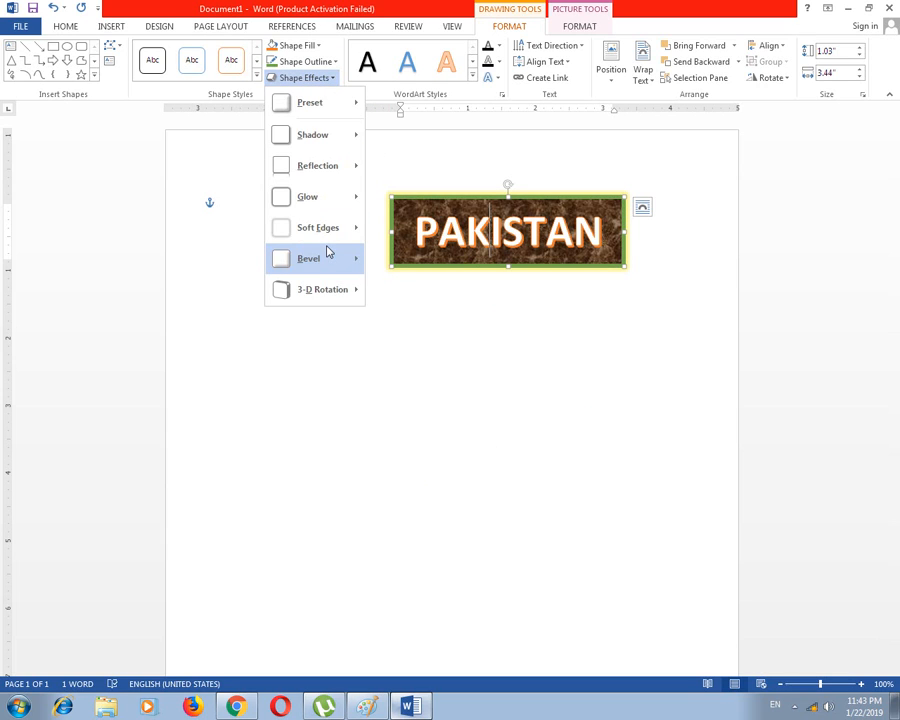
pyautogui.moveTo(327, 257)
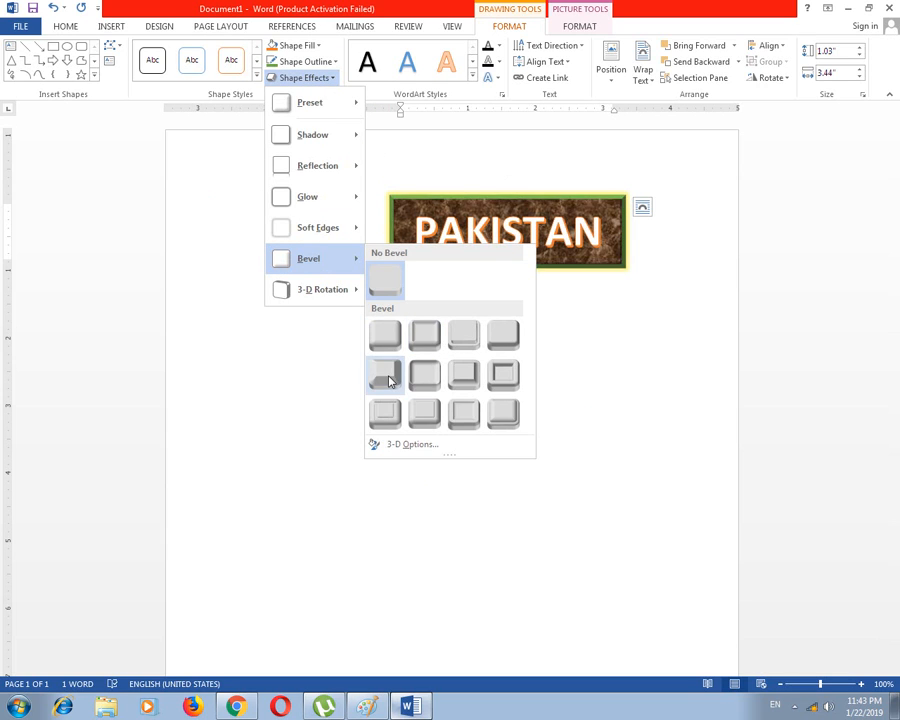
pyautogui.click(421, 335)
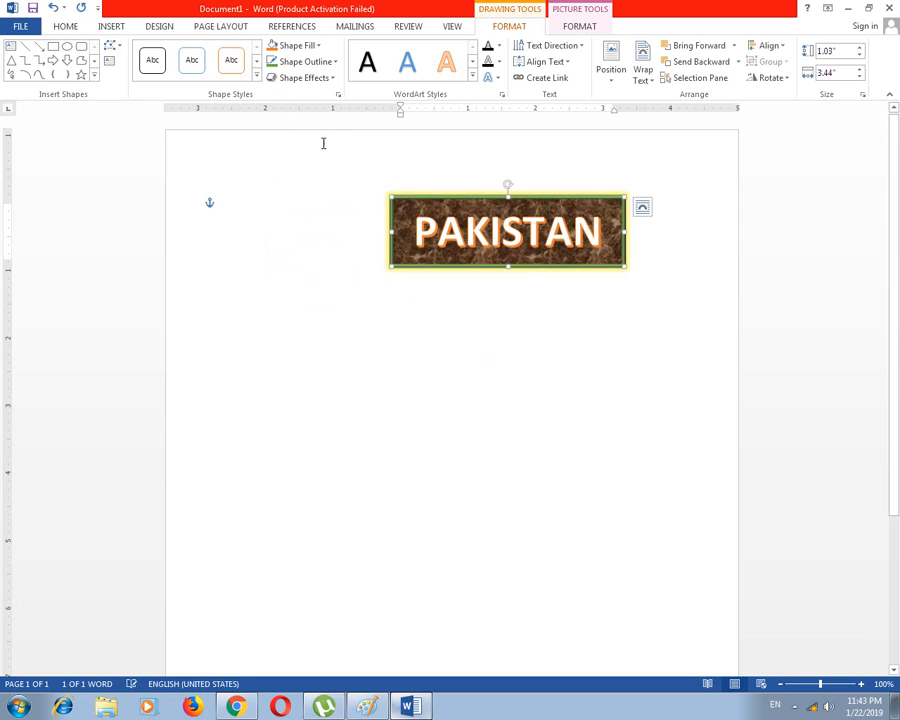
pyautogui.click(300, 78)
pyautogui.moveTo(320, 308)
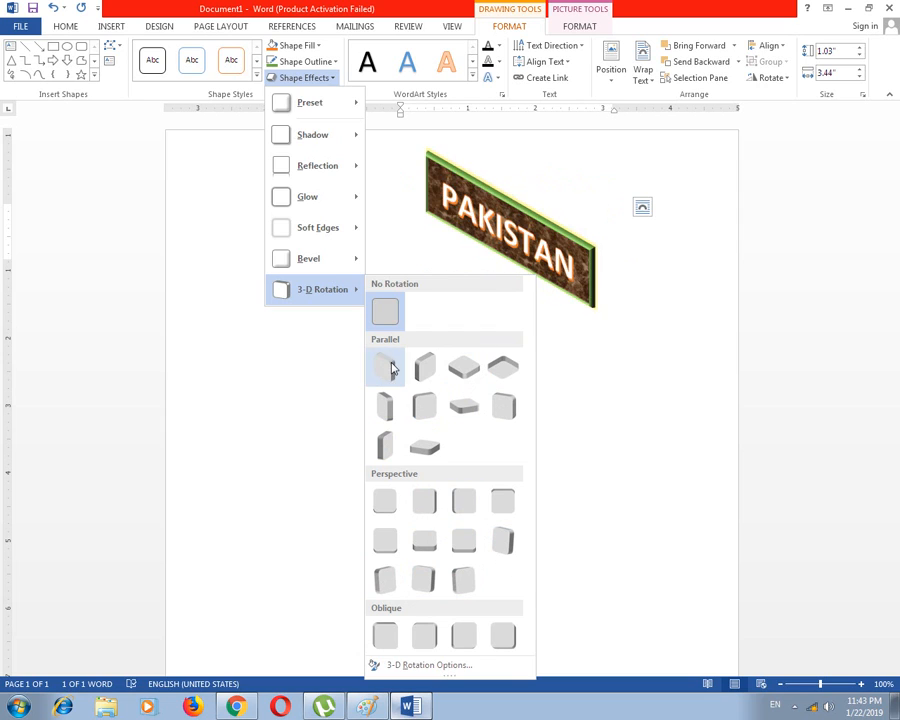
pyautogui.click(577, 240)
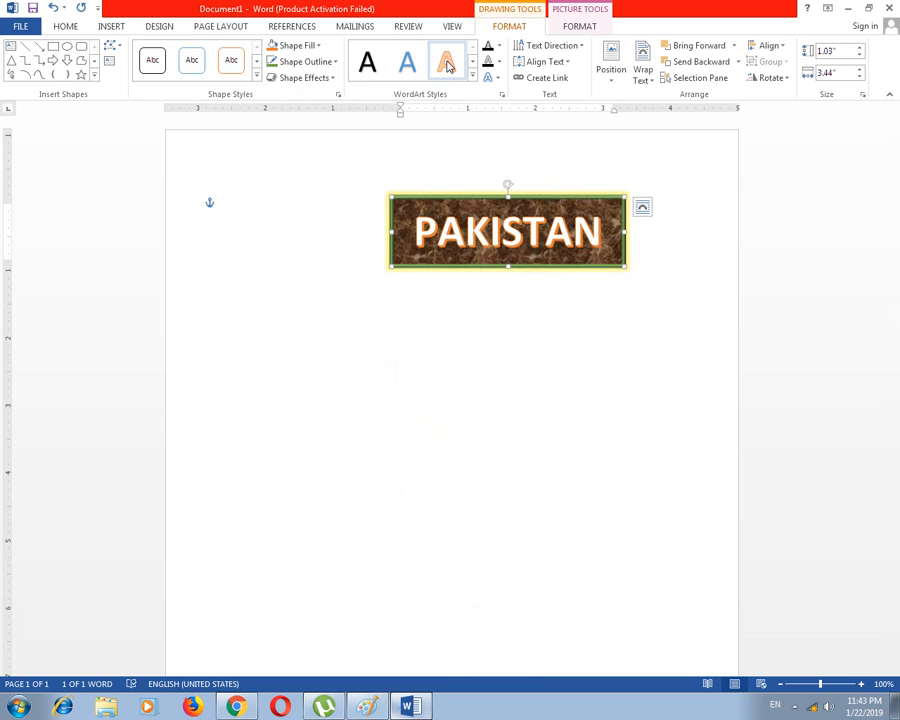
# - Apply the light-blue outlined WordArt style in the second row, fourth column, to the PAKISTAN text
pyautogui.click(472, 80)
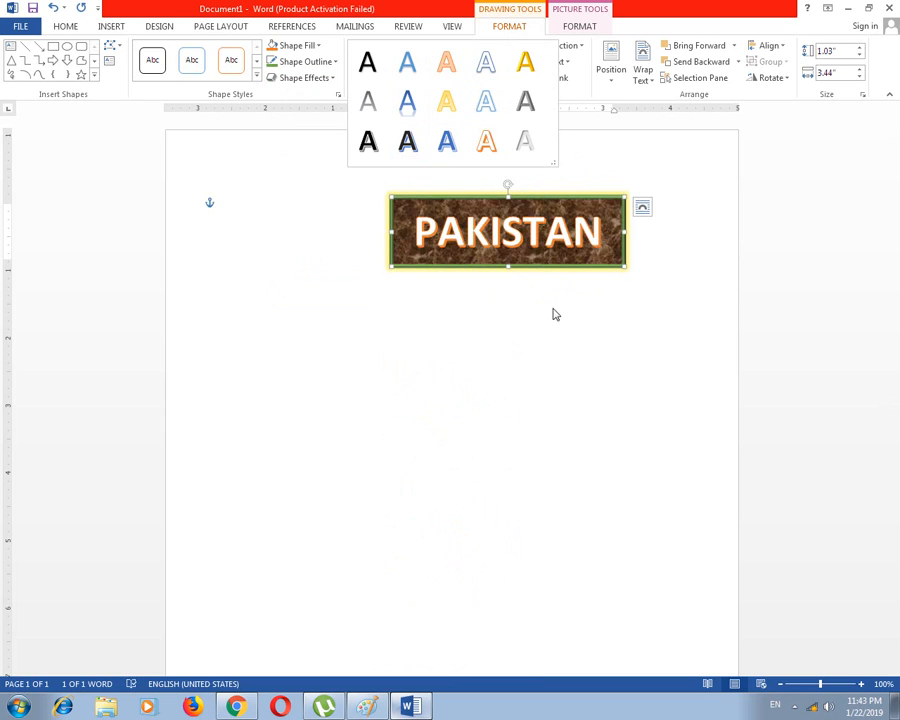
pyautogui.click(593, 207)
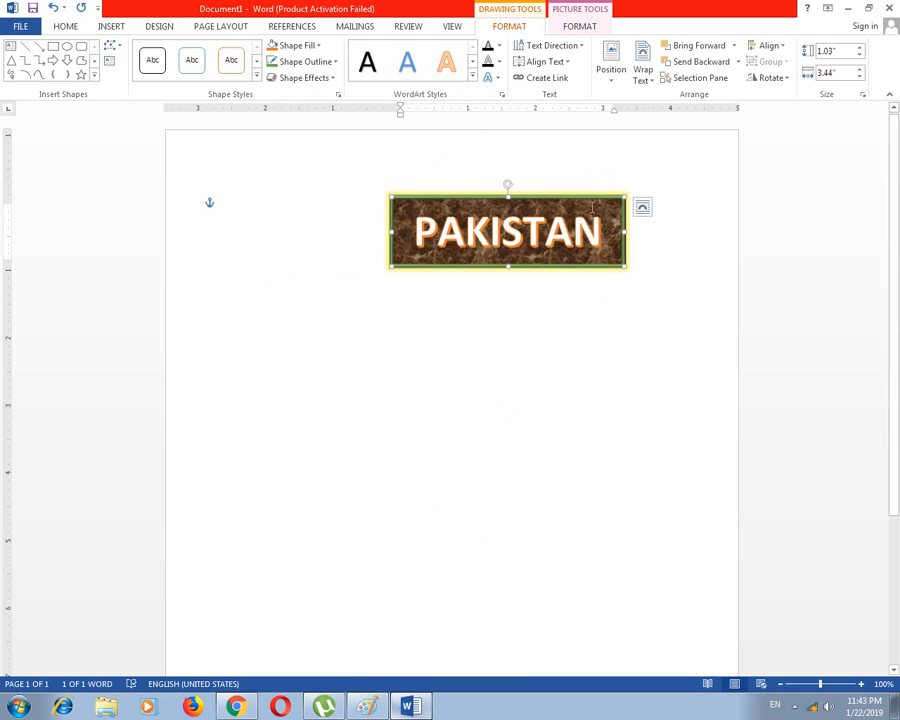
pyautogui.click(474, 78)
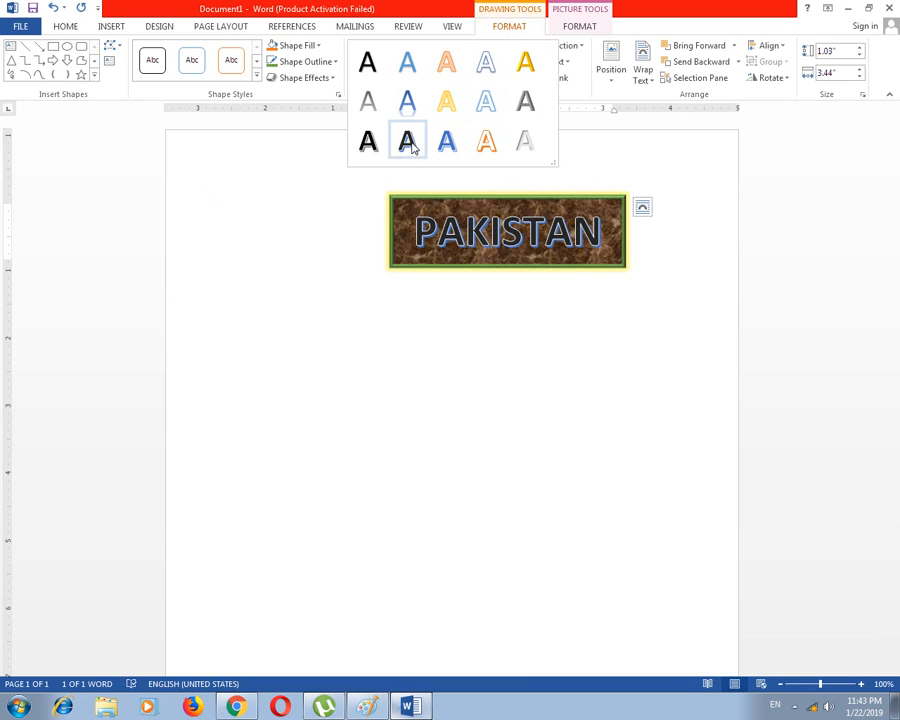
pyautogui.click(486, 101)
pyautogui.click(488, 77)
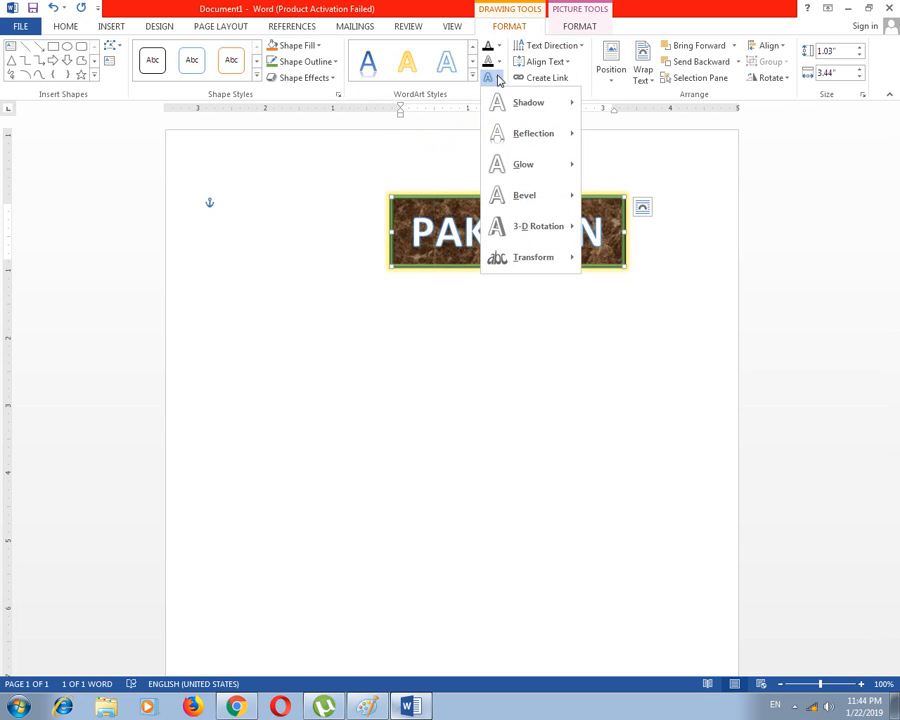
pyautogui.moveTo(519, 108)
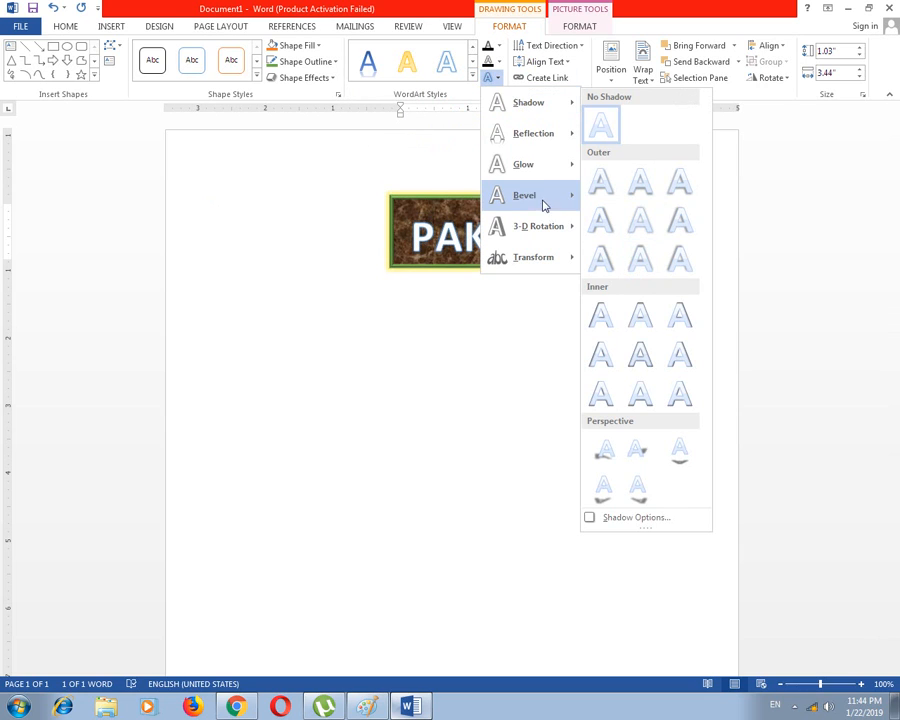
pyautogui.moveTo(538, 162)
pyautogui.click(686, 266)
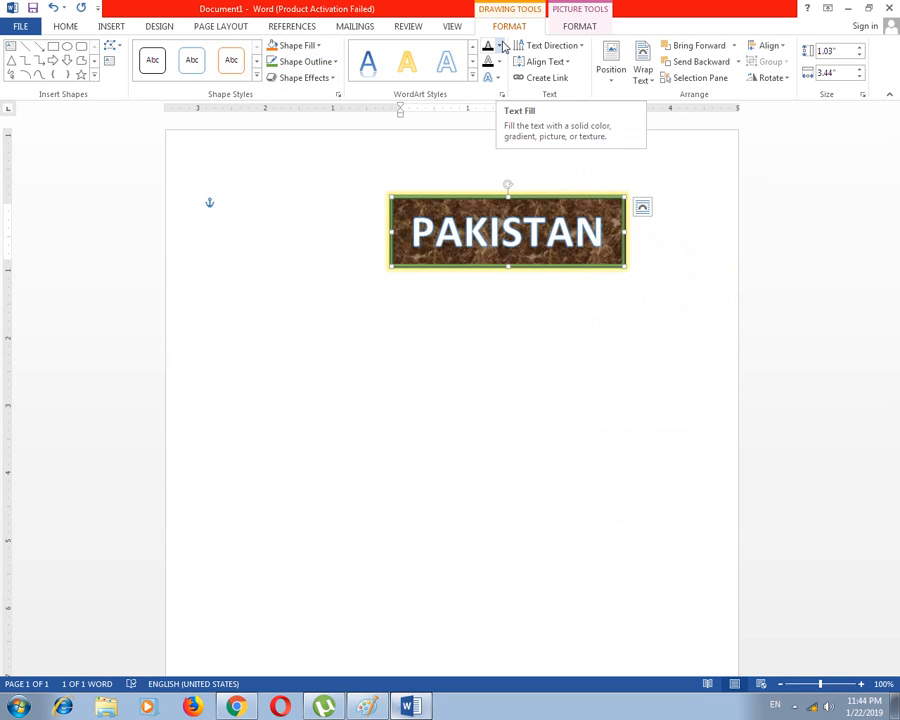
# - Fill the PAKISTAN lettering with the standard yellow colour
pyautogui.click(455, 232)
pyautogui.moveTo(458, 232); pyautogui.dragTo(410, 231)
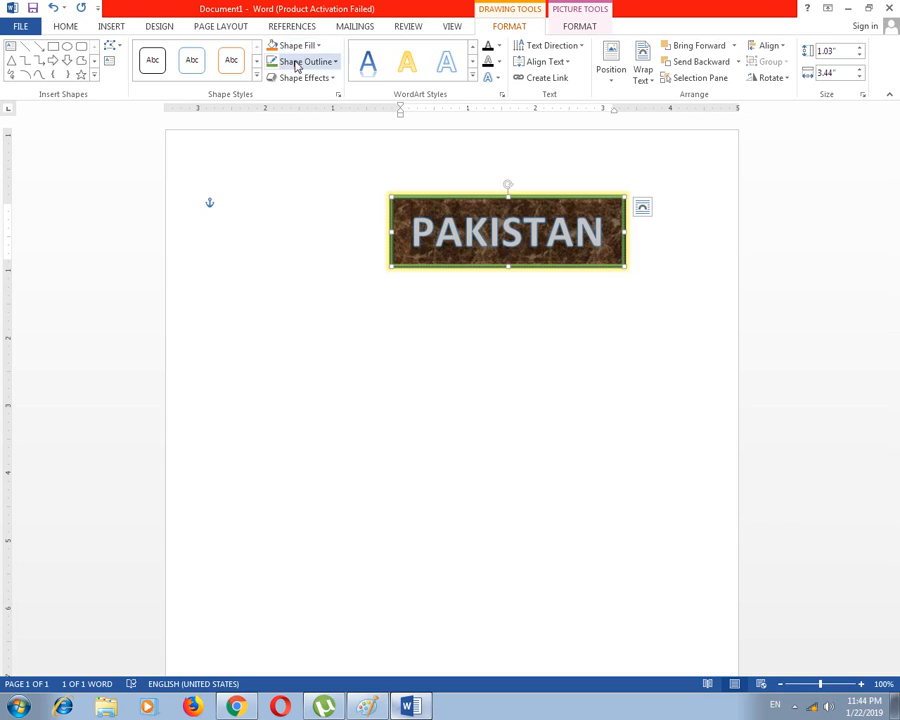
pyautogui.click(500, 48)
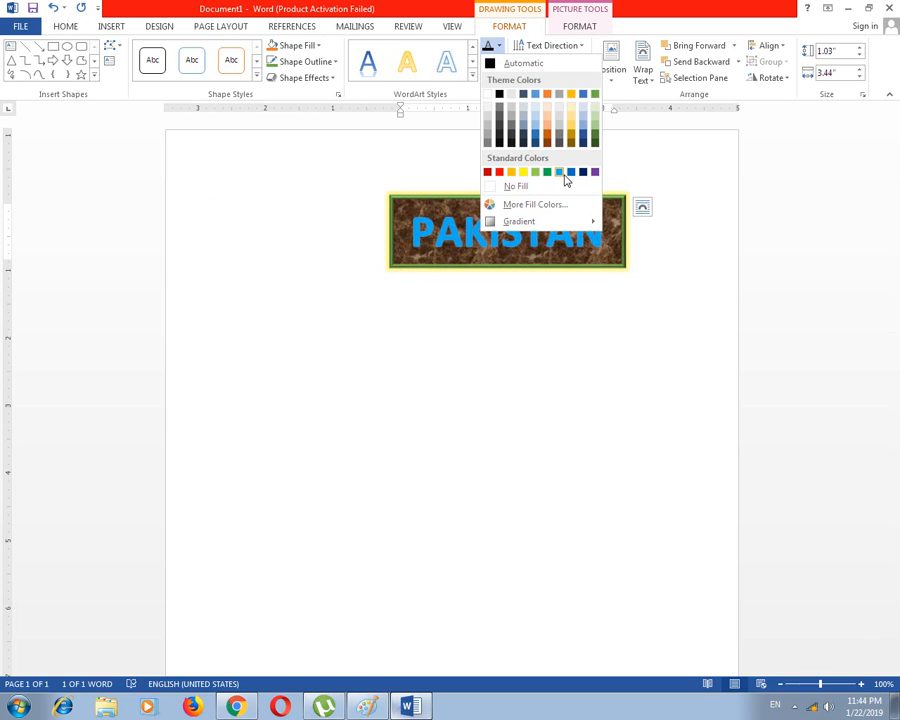
pyautogui.moveTo(538, 228)
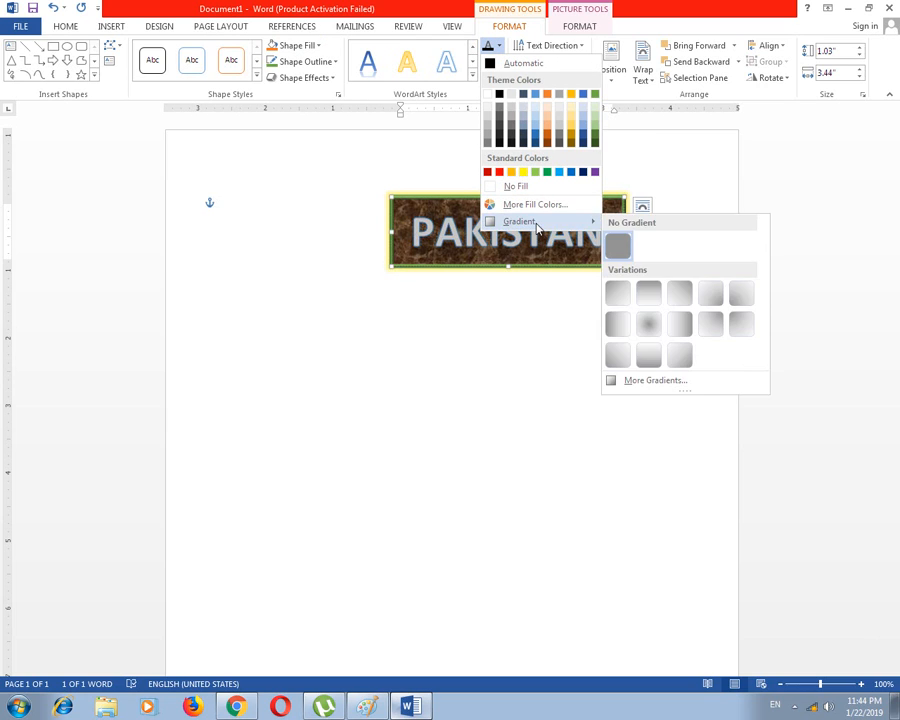
pyautogui.click(523, 173)
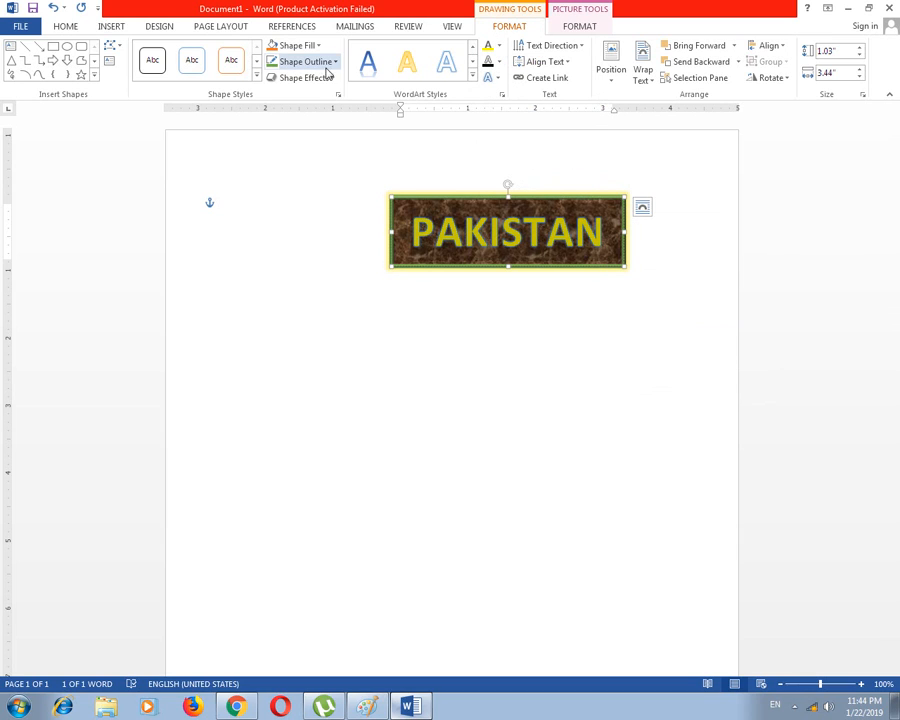
# - Give the PAKISTAN lettering a standard red text outline and increase the outline's weight
pyautogui.click(500, 62)
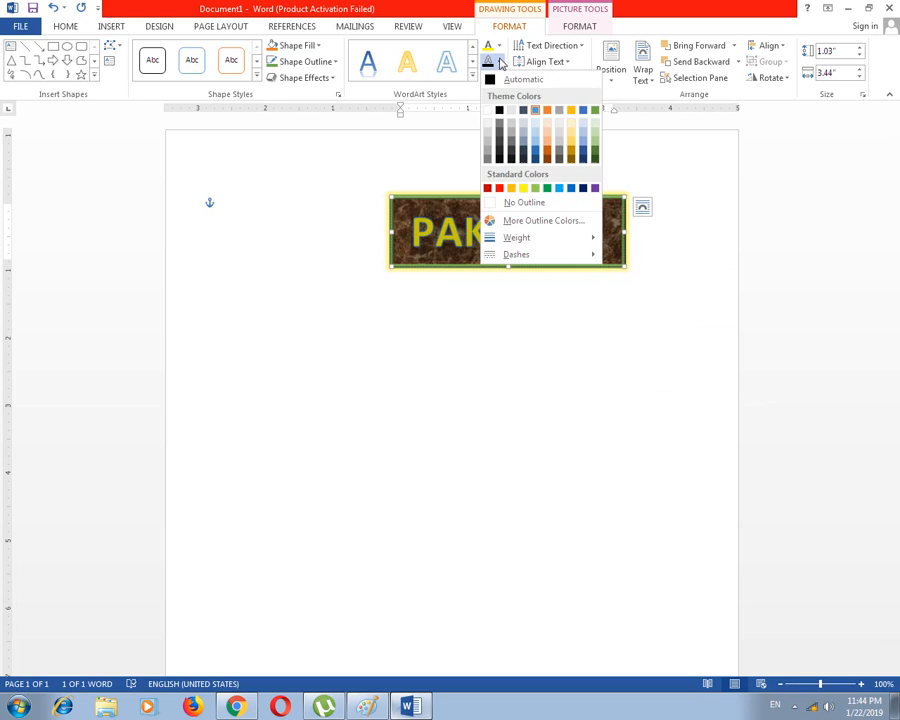
pyautogui.click(499, 189)
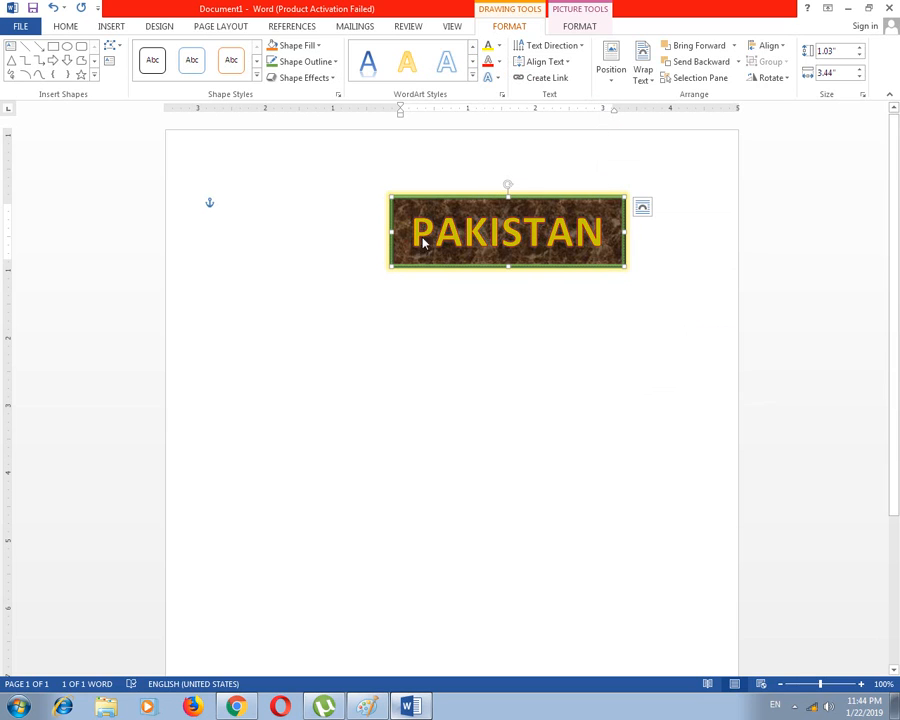
pyautogui.click(500, 62)
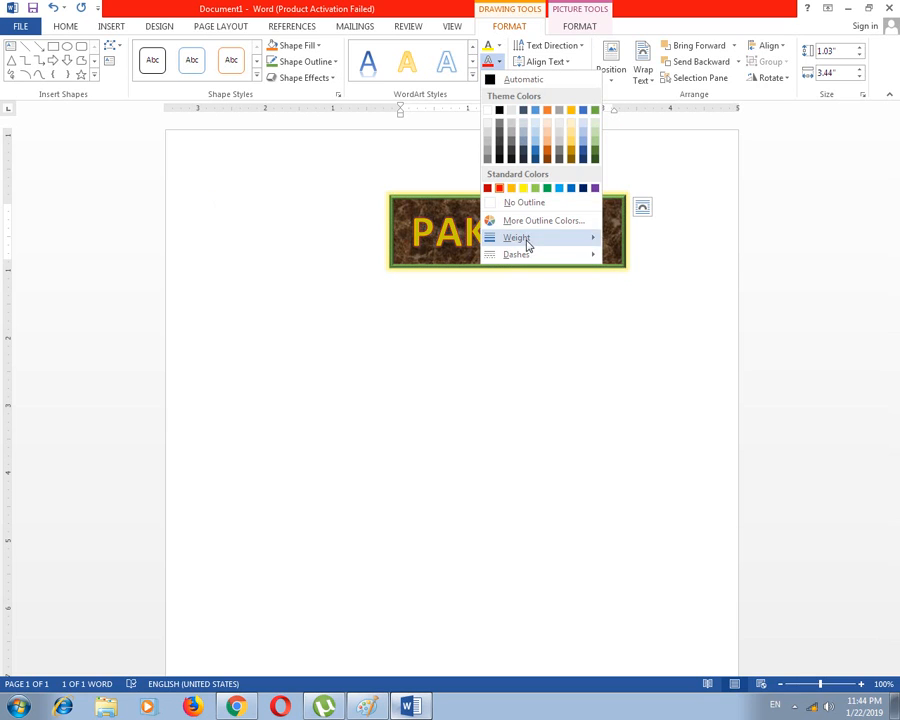
pyautogui.moveTo(526, 240)
pyautogui.click(649, 315)
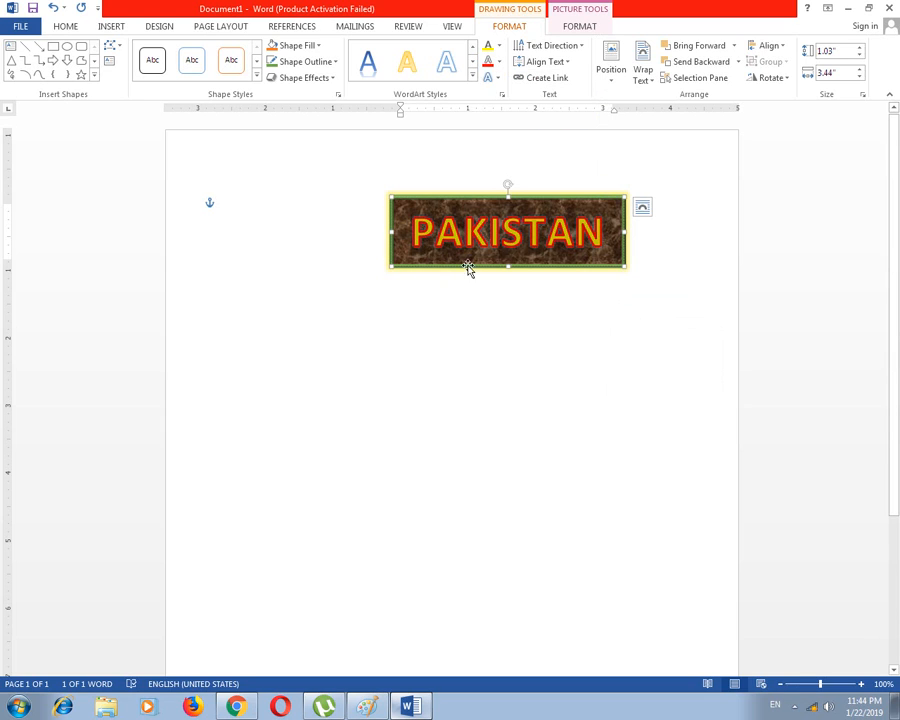
pyautogui.click(499, 62)
pyautogui.moveTo(522, 253)
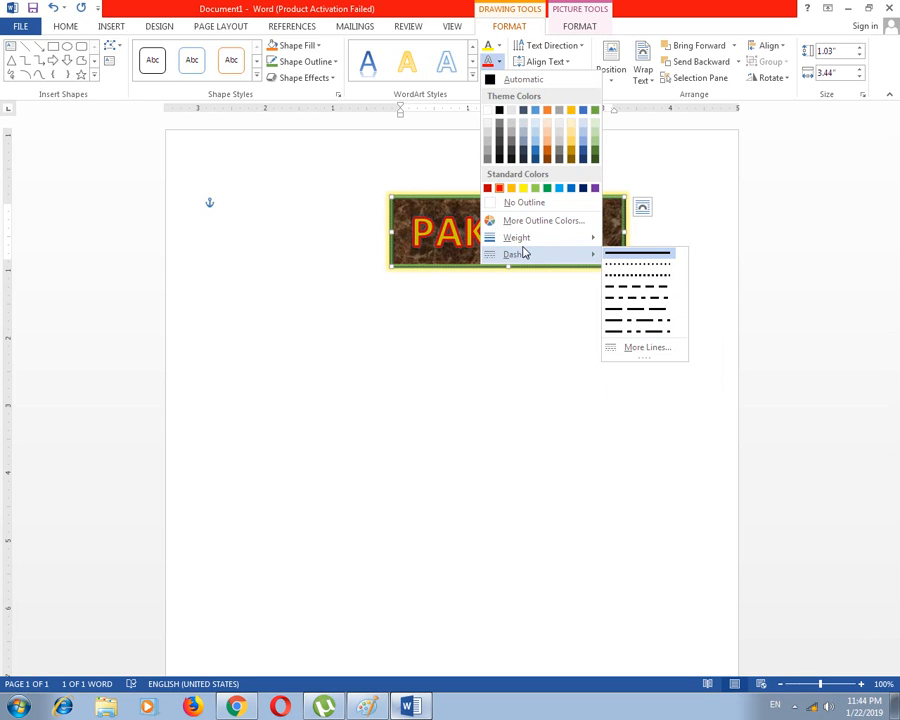
pyautogui.click(521, 27)
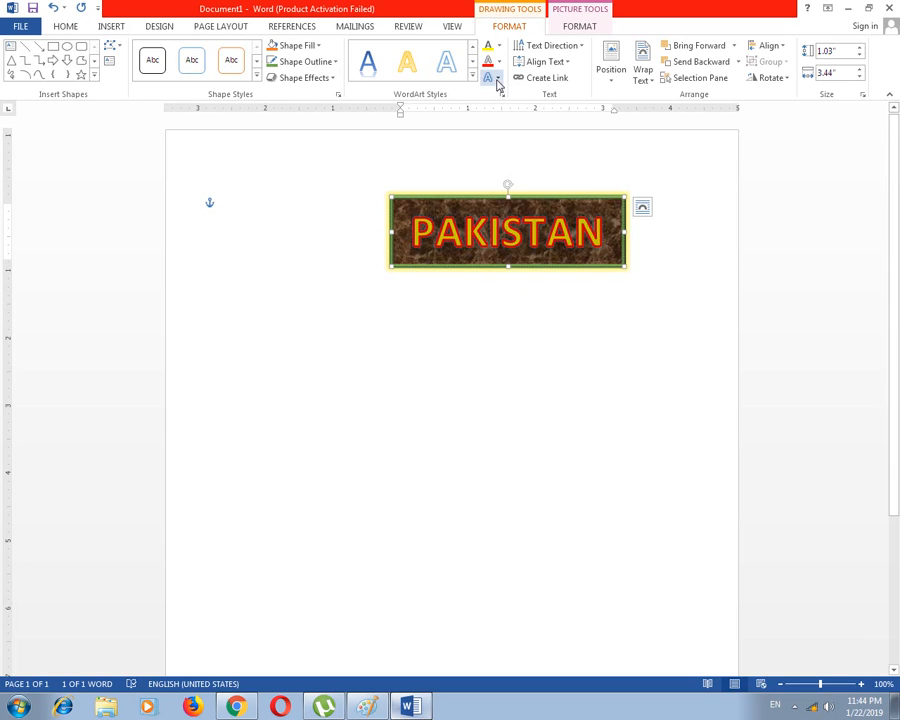
# - Apply the first transform preset in the second Warp row to the PAKISTAN text, bending it upward in the middle
pyautogui.click(498, 80)
pyautogui.moveTo(566, 267)
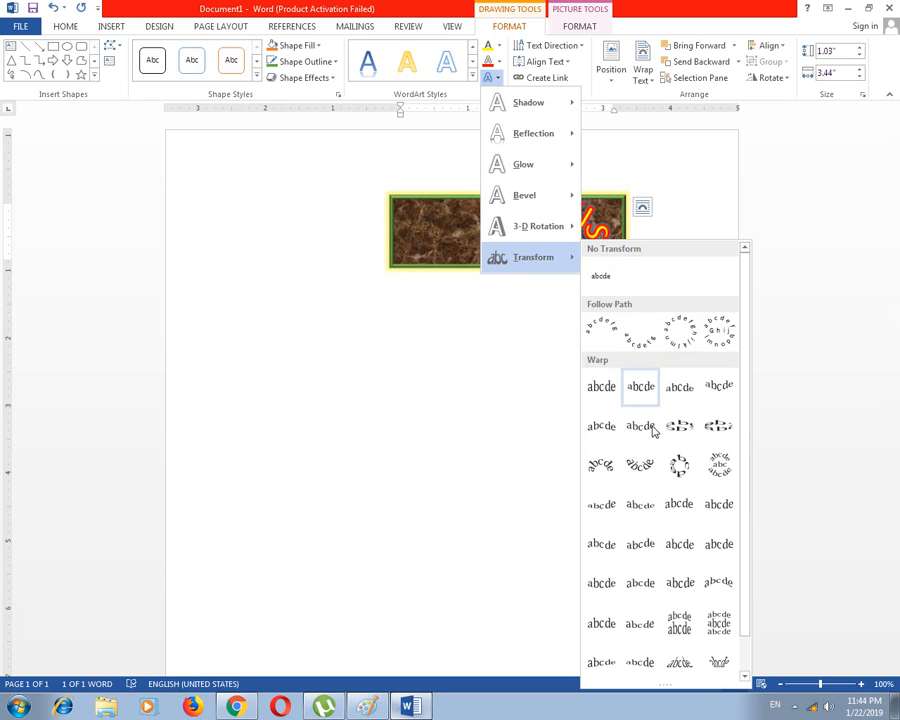
pyautogui.click(603, 427)
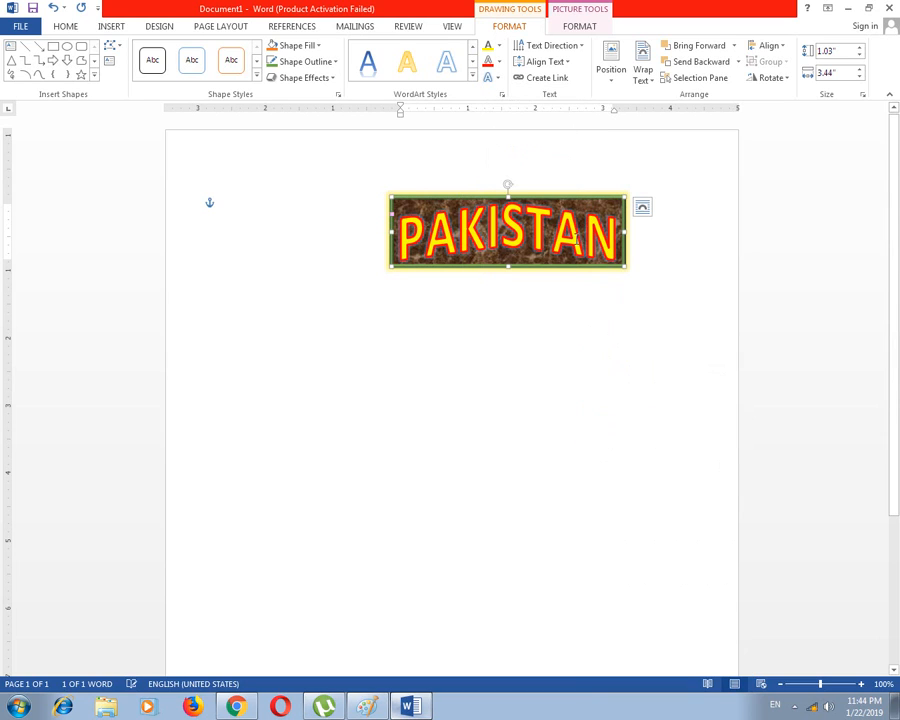
pyautogui.hotkey('ctrl', 'z')
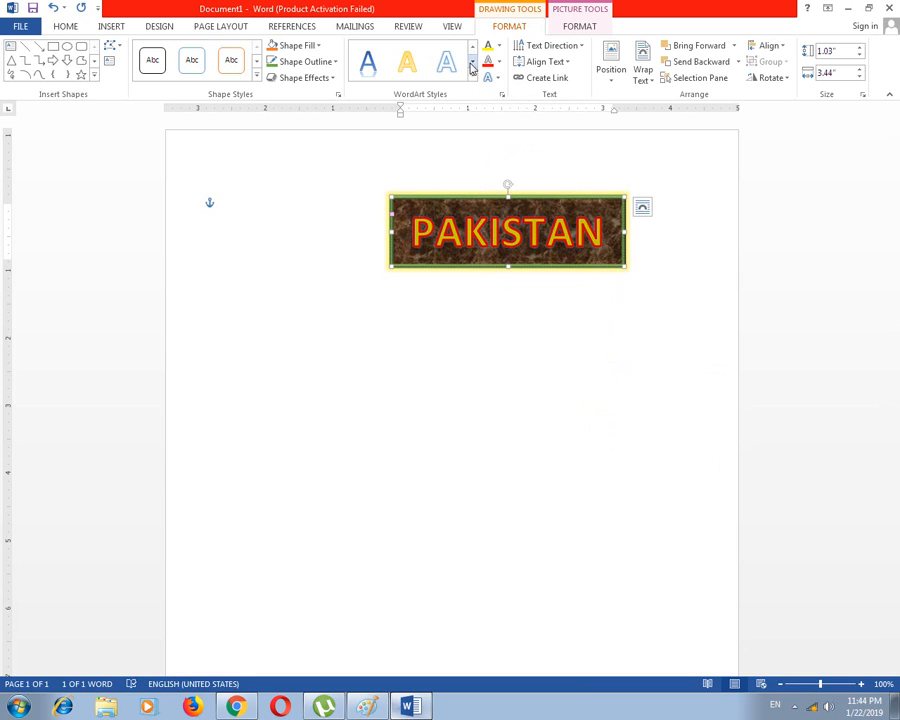
# - Apply the green glow variation from the third row to the PAKISTAN lettering and deselect the WordArt
pyautogui.click(497, 81)
pyautogui.moveTo(526, 162)
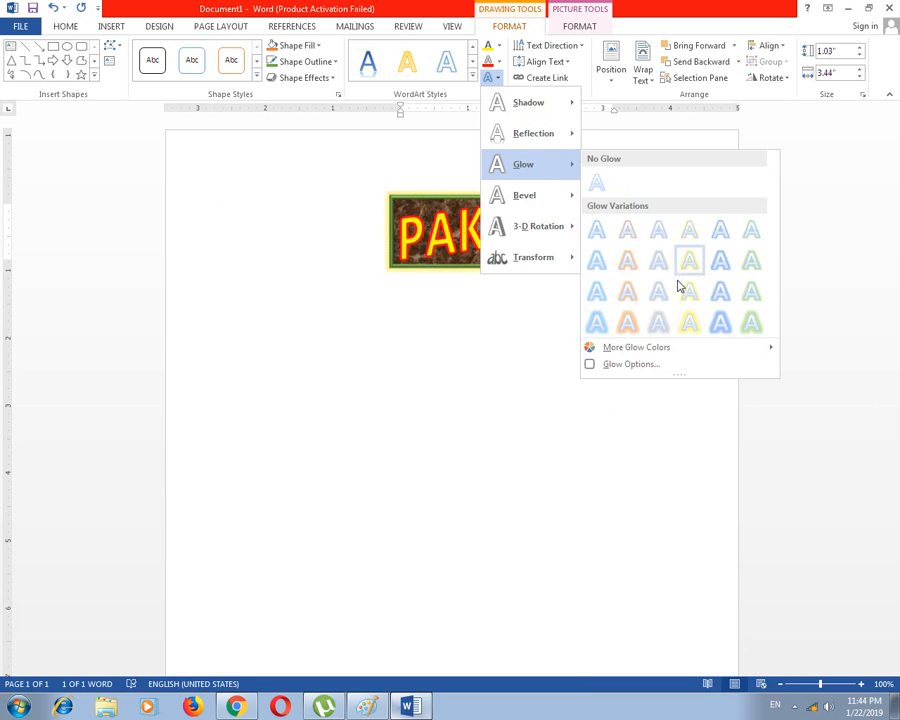
pyautogui.click(748, 295)
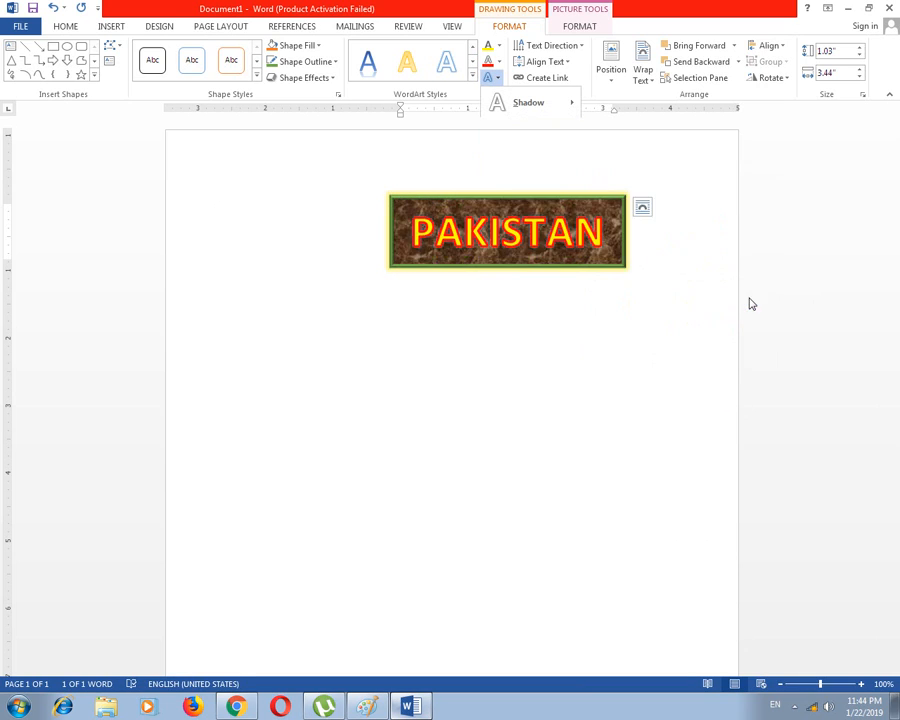
pyautogui.click(580, 332)
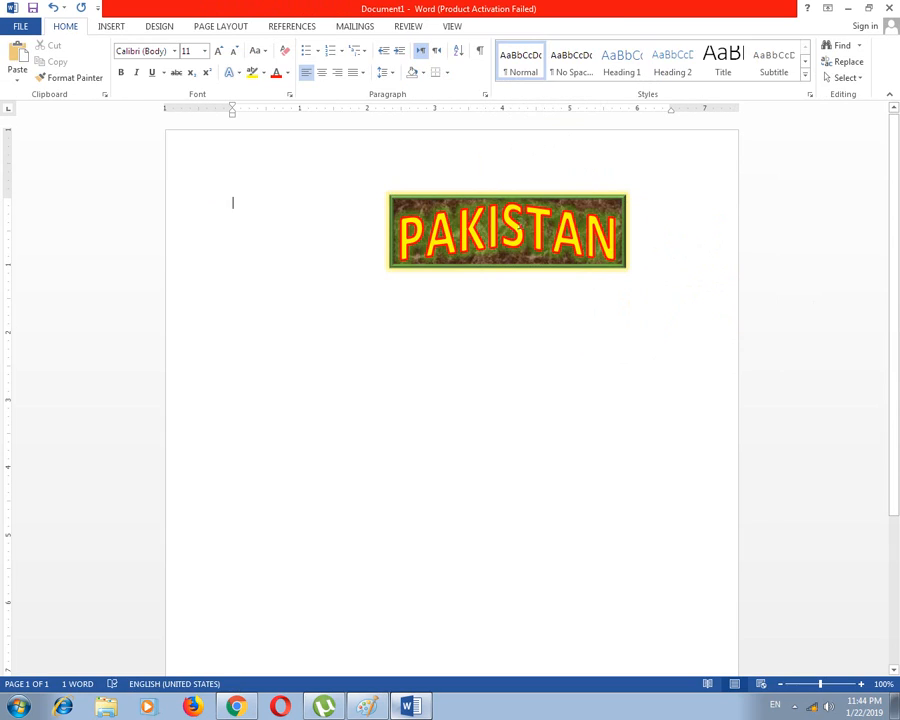
# - Try rotating all text in the PAKISTAN WordArt box by 90° and reshaping the box to a height of 0.57"
pyautogui.click(567, 269)
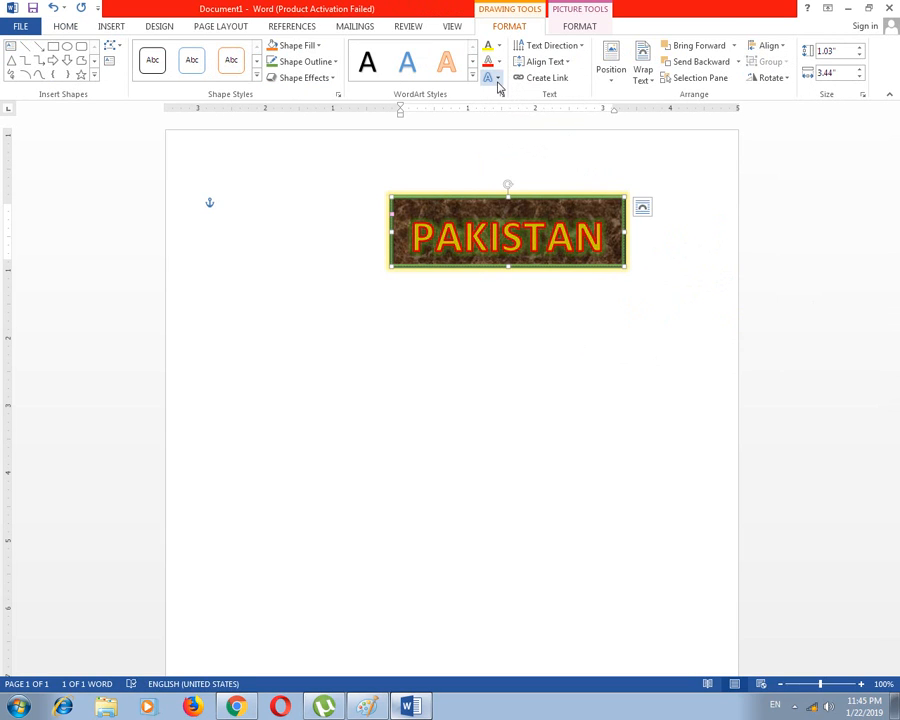
pyautogui.click(583, 47)
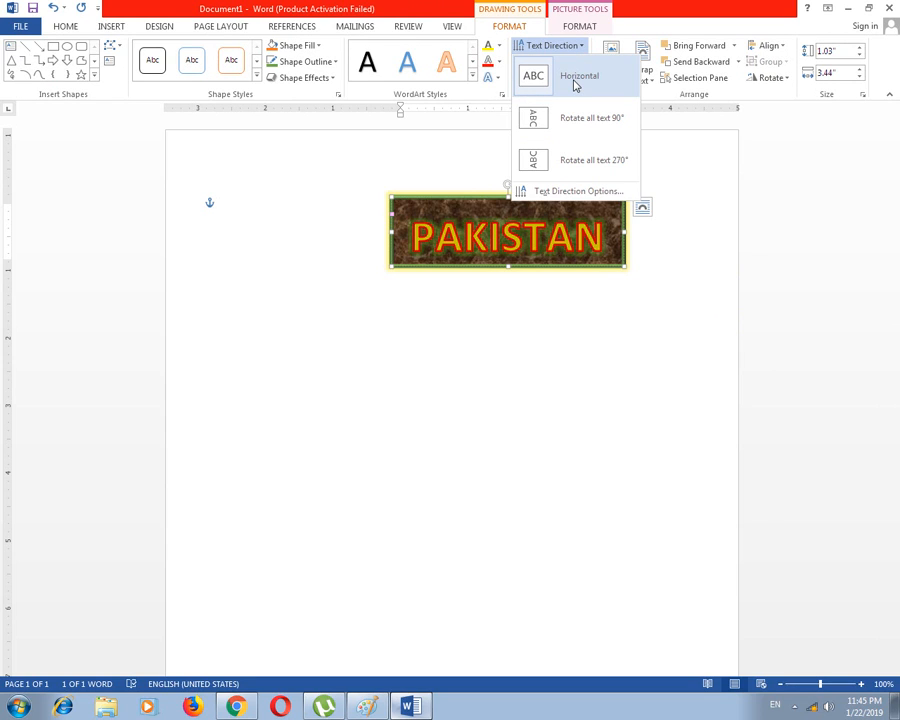
pyautogui.click(567, 126)
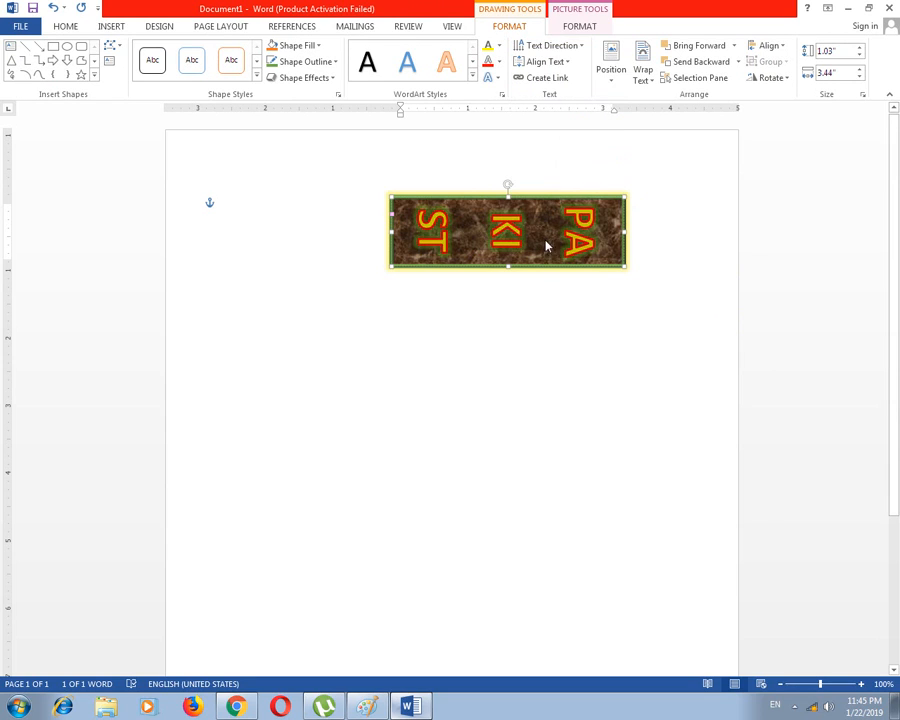
pyautogui.moveTo(508, 267); pyautogui.dragTo(504, 326)
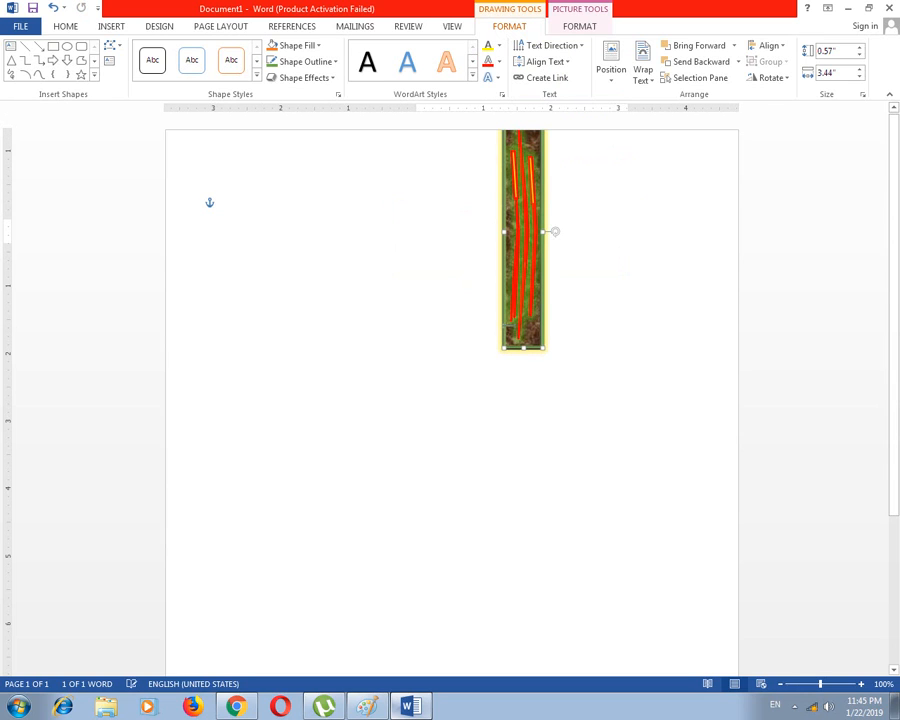
# - Undo the resizing of the WordArt box and the 90° text rotation
pyautogui.click(526, 357)
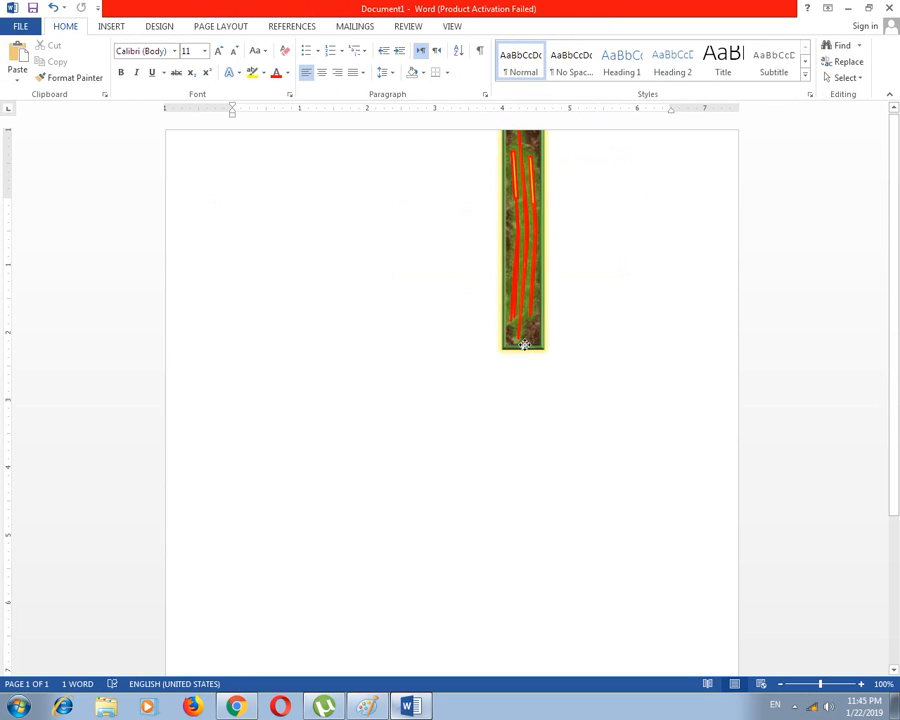
pyautogui.click(525, 343)
pyautogui.hotkey('ctrl', 'z')
pyautogui.hotkey('ctrl', 'z')
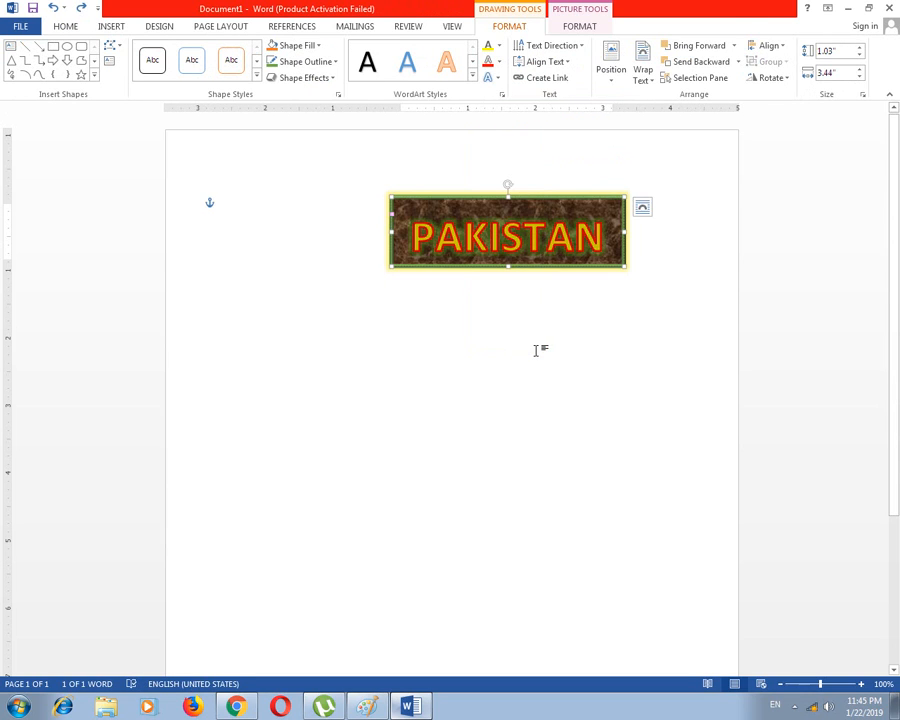
# - Try rotating all text in the WordArt box by 270° and undo the rotation
pyautogui.click(562, 62)
pyautogui.click(567, 47)
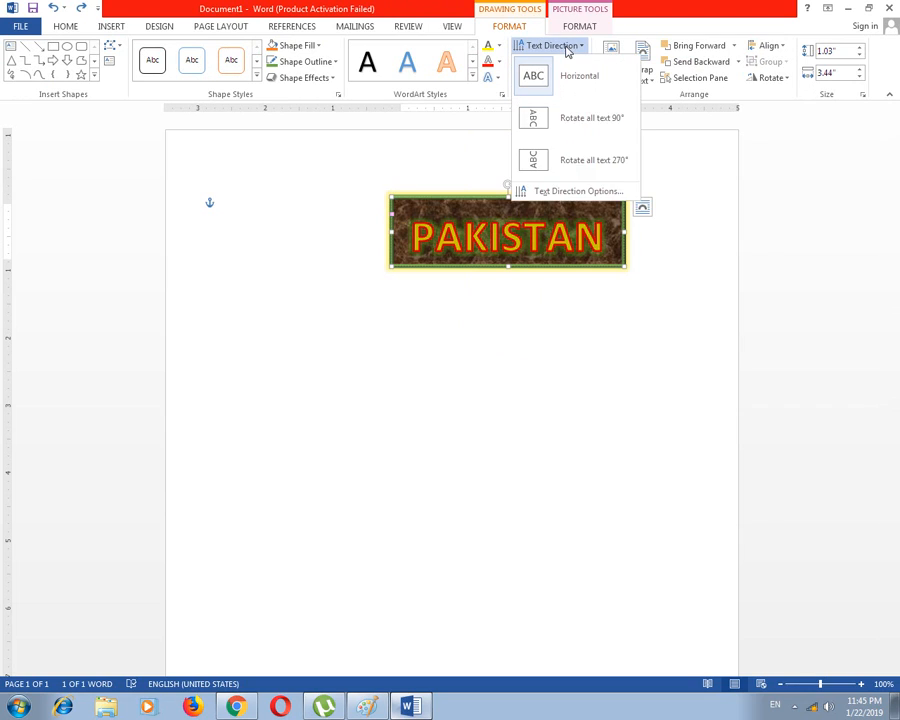
pyautogui.click(588, 169)
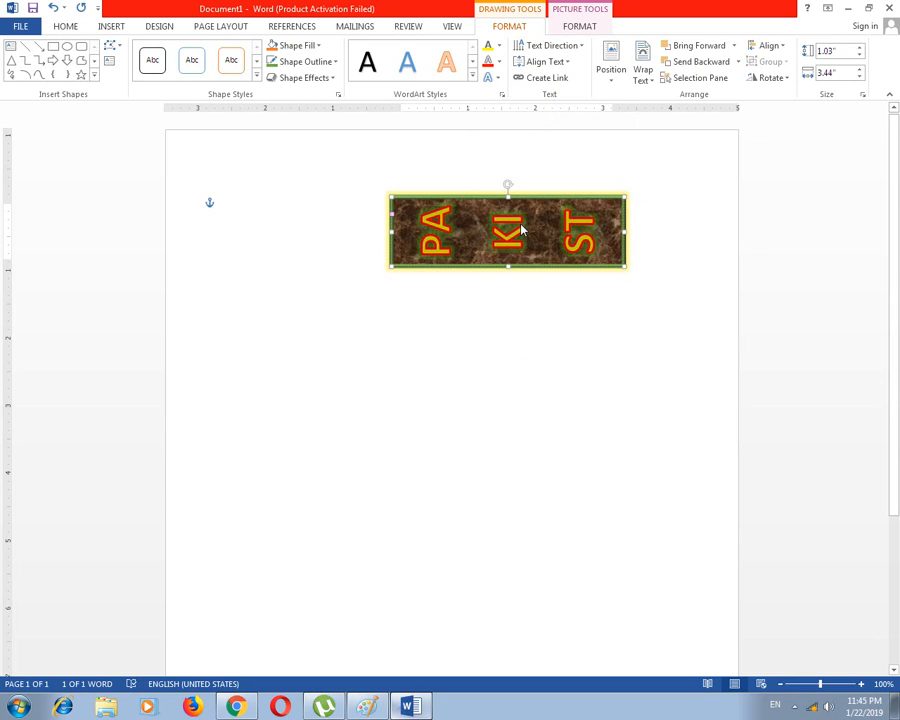
pyautogui.hotkey('ctrl', 'z')
# - Try aligning the WordArt text to Middle and return its alignment to Top
pyautogui.click(558, 62)
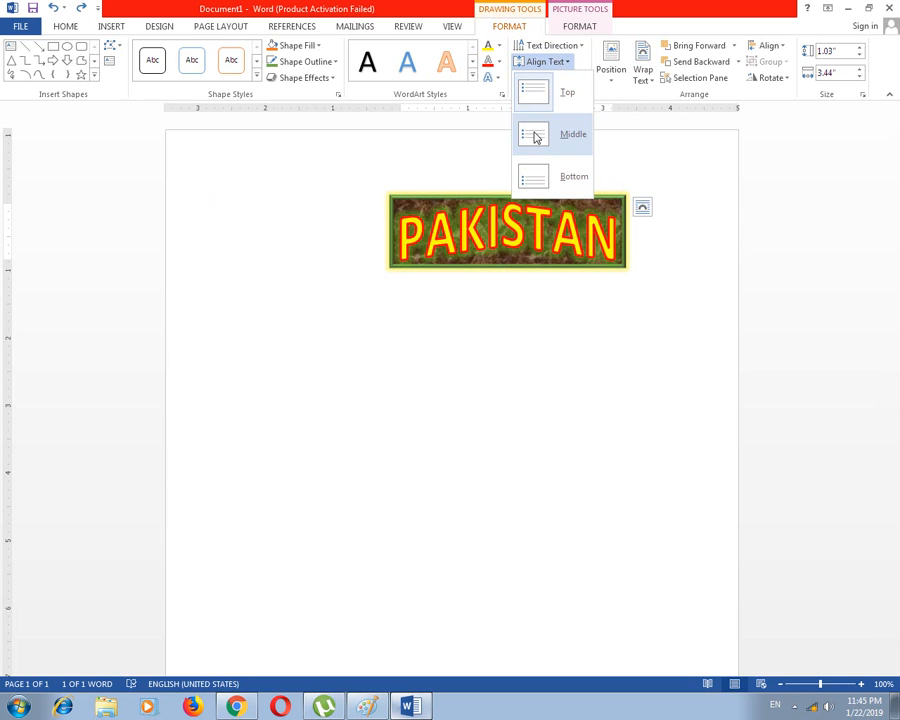
pyautogui.click(539, 135)
pyautogui.click(547, 63)
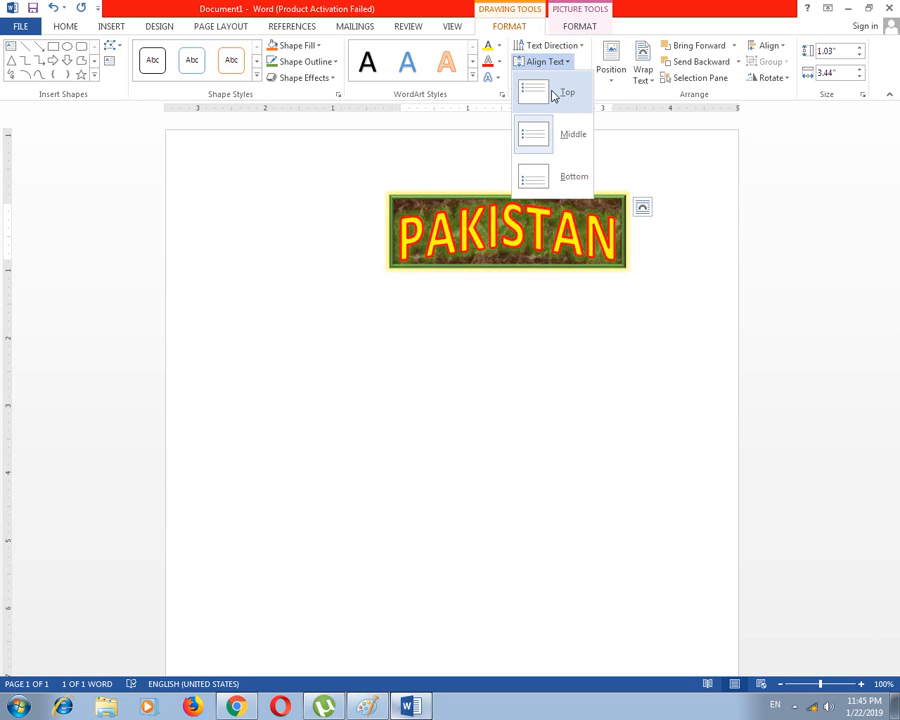
pyautogui.click(552, 94)
pyautogui.click(602, 160)
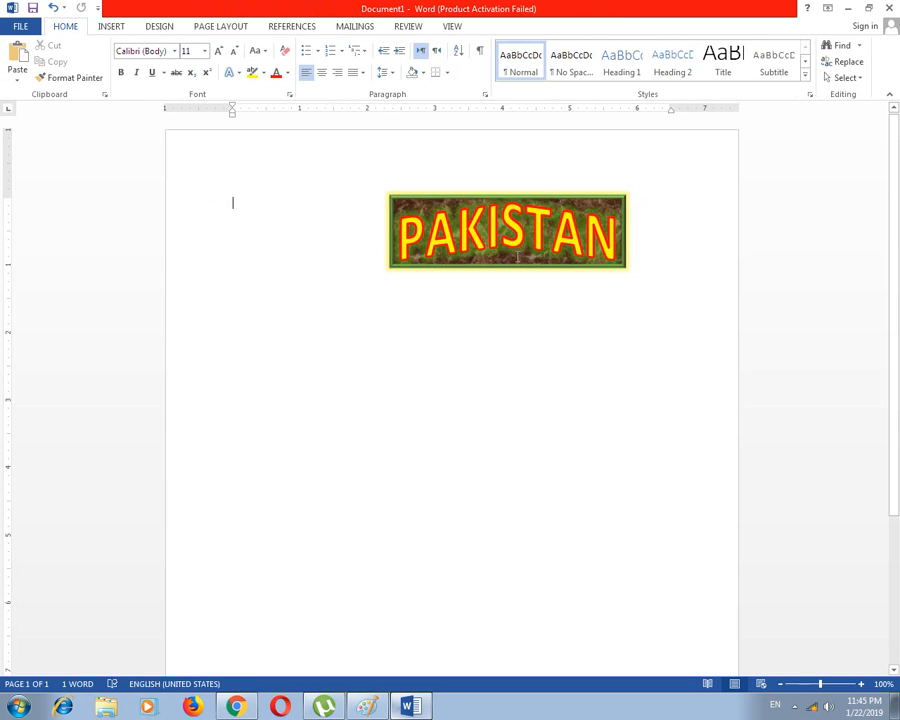
# - Position the PAKISTAN WordArt box at the top centre of the page with square text wrapping
pyautogui.click(508, 215)
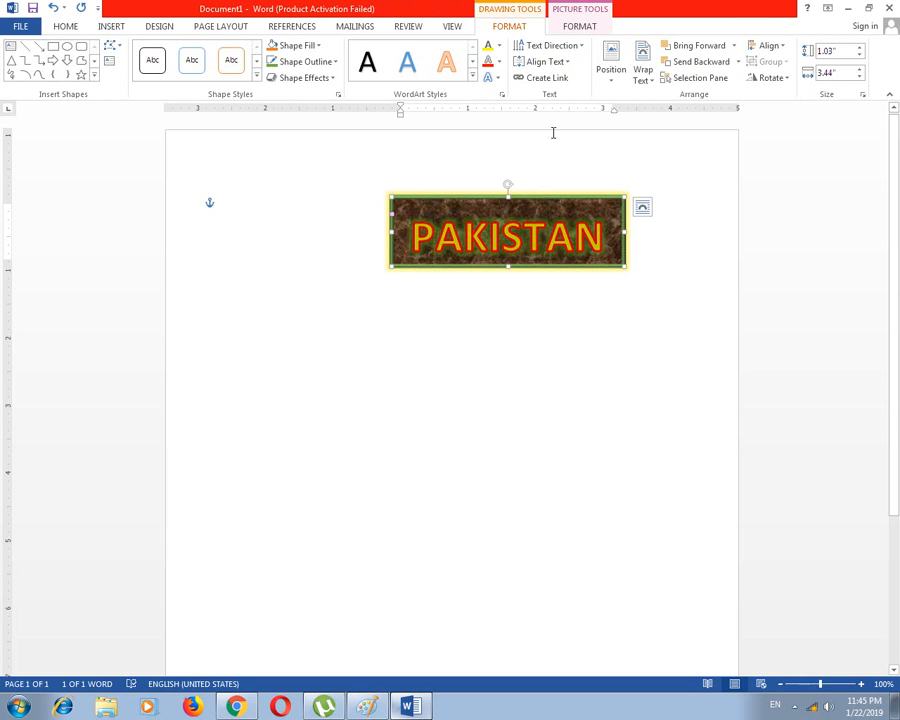
pyautogui.click(556, 80)
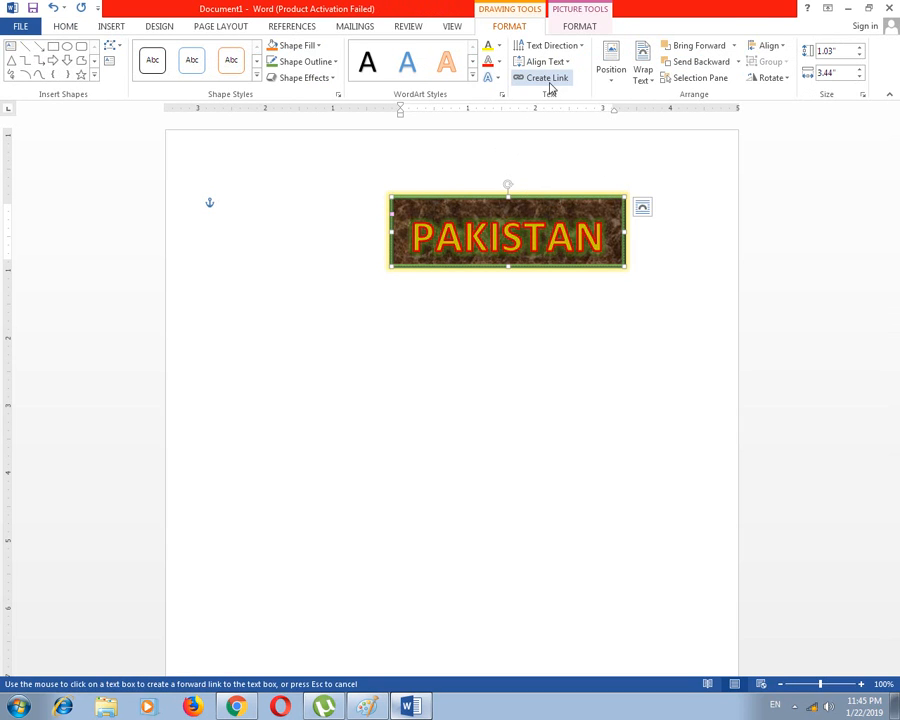
pyautogui.click(612, 68)
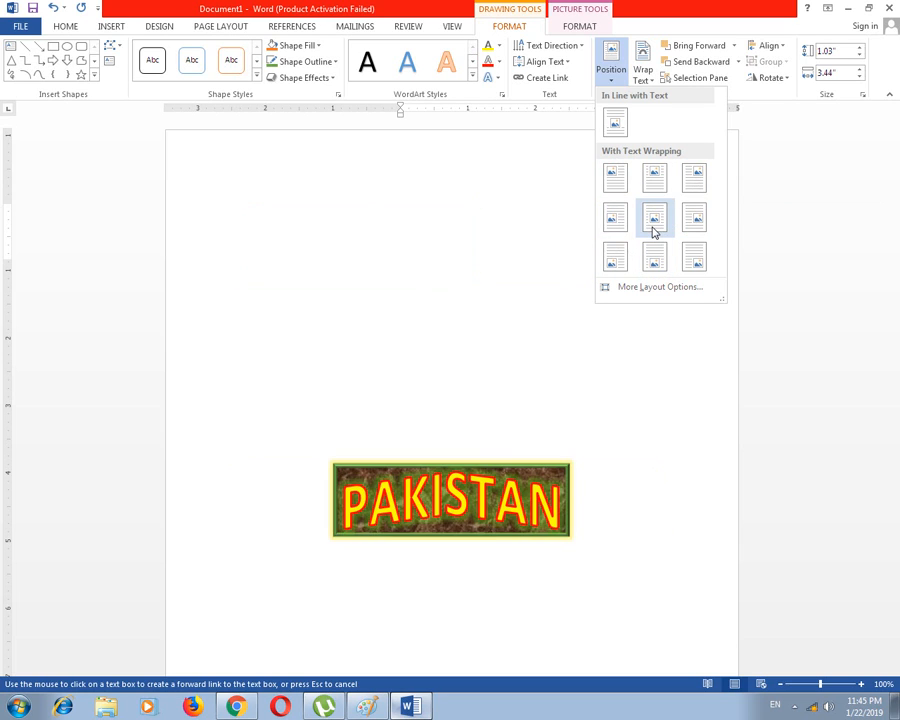
pyautogui.click(655, 182)
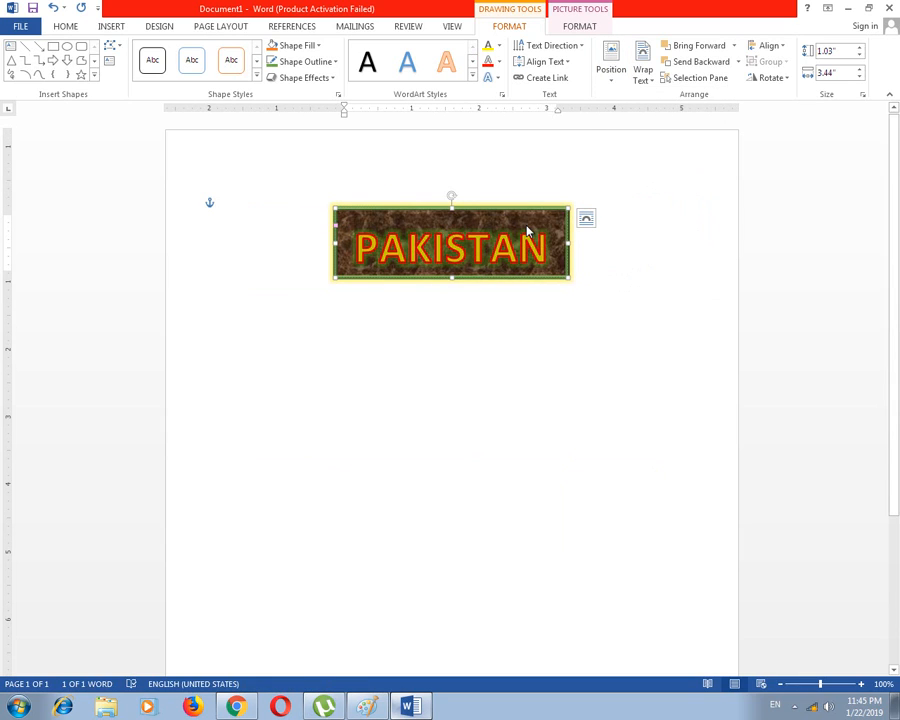
pyautogui.click(648, 78)
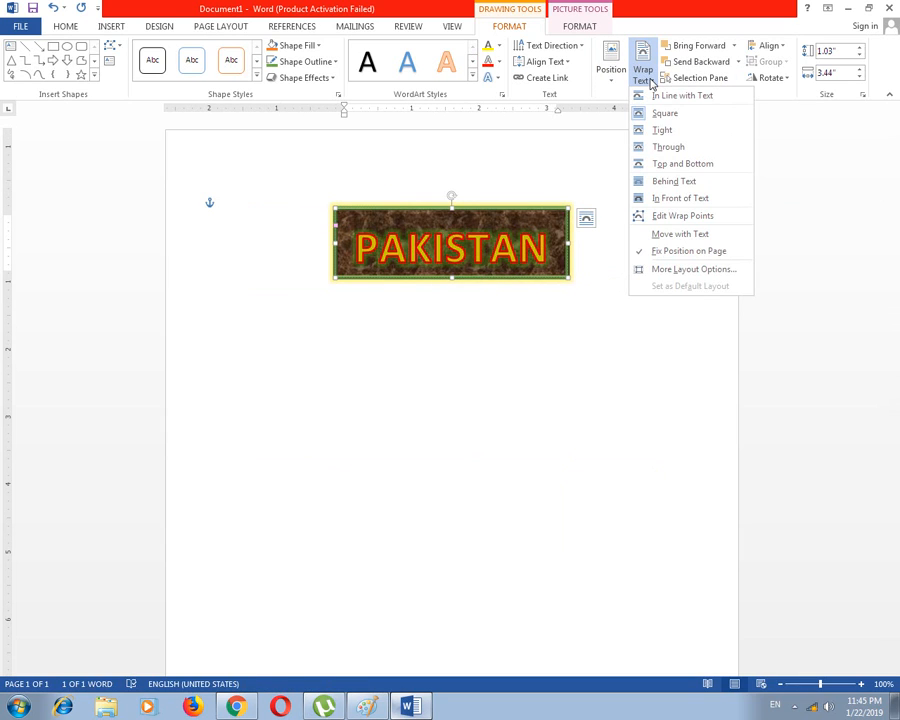
pyautogui.click(651, 82)
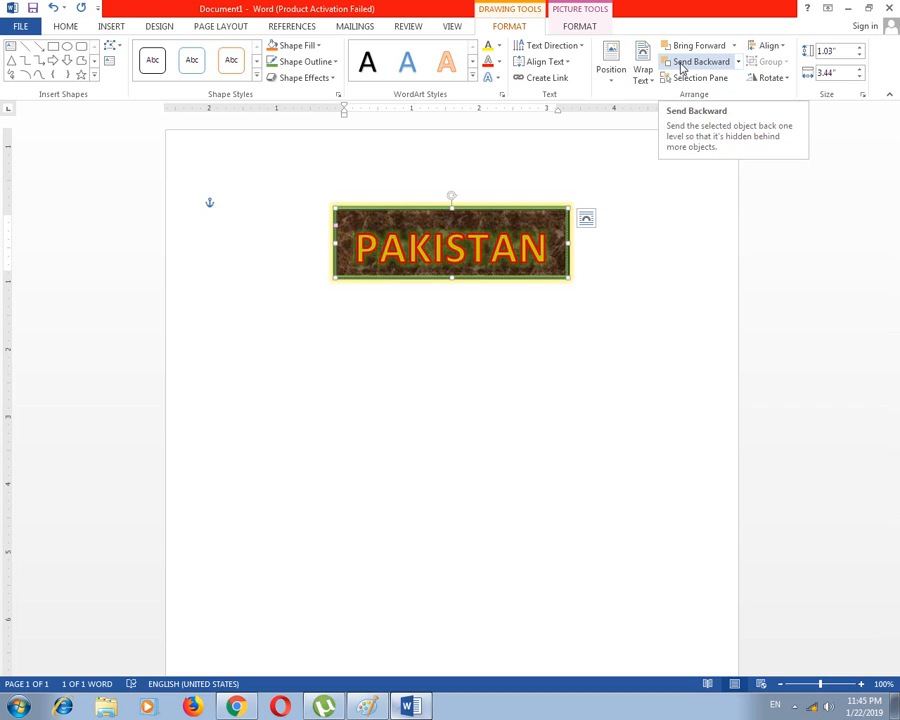
# - Set the picture border of the PAKISTAN WordArt box to standard red
pyautogui.click(581, 27)
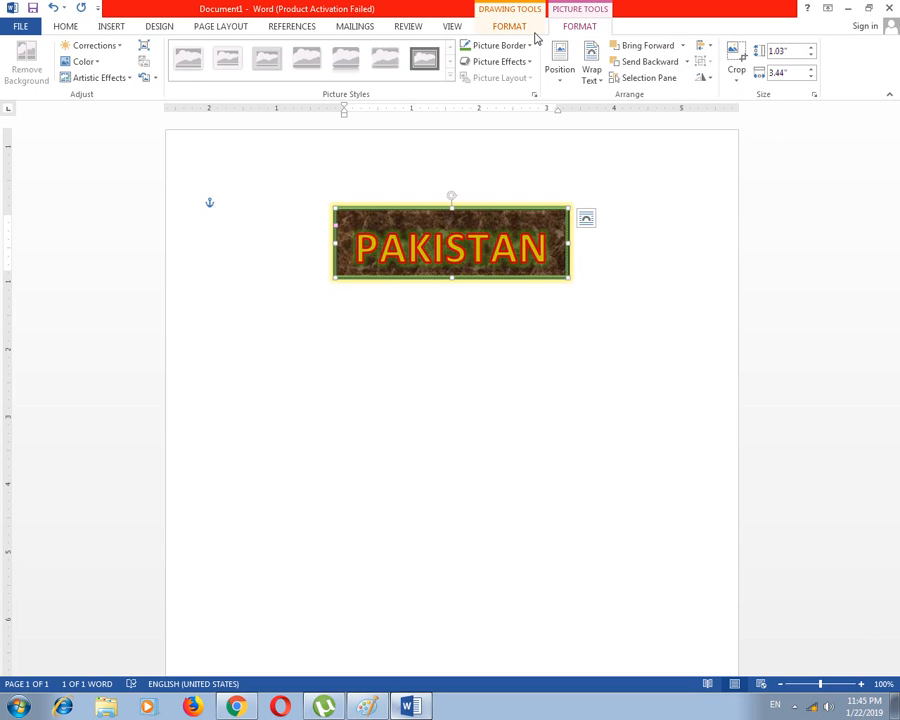
pyautogui.click(556, 195)
pyautogui.click(554, 209)
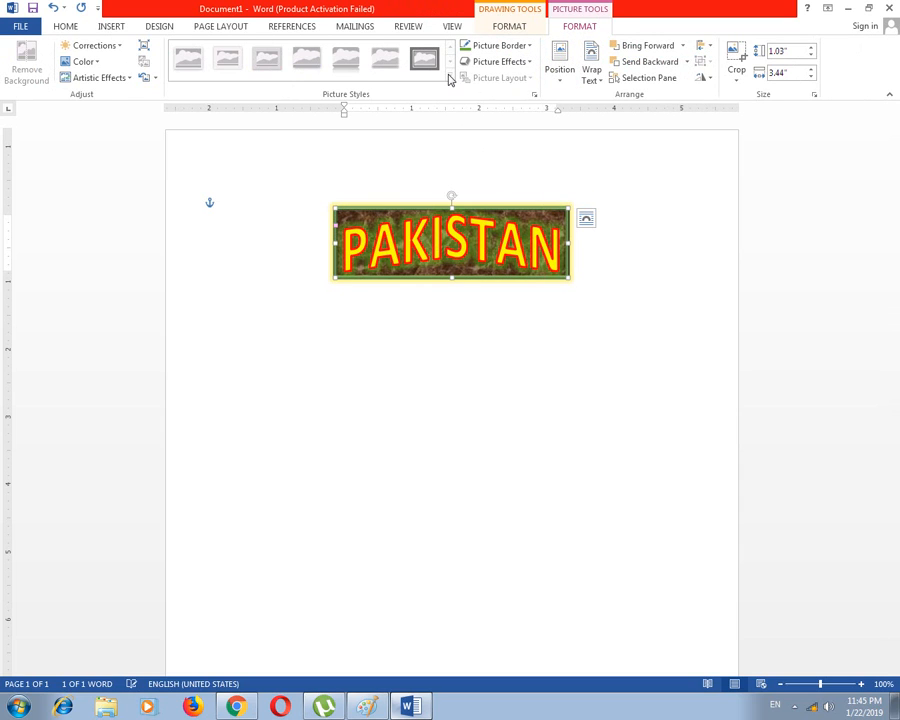
pyautogui.click(501, 46)
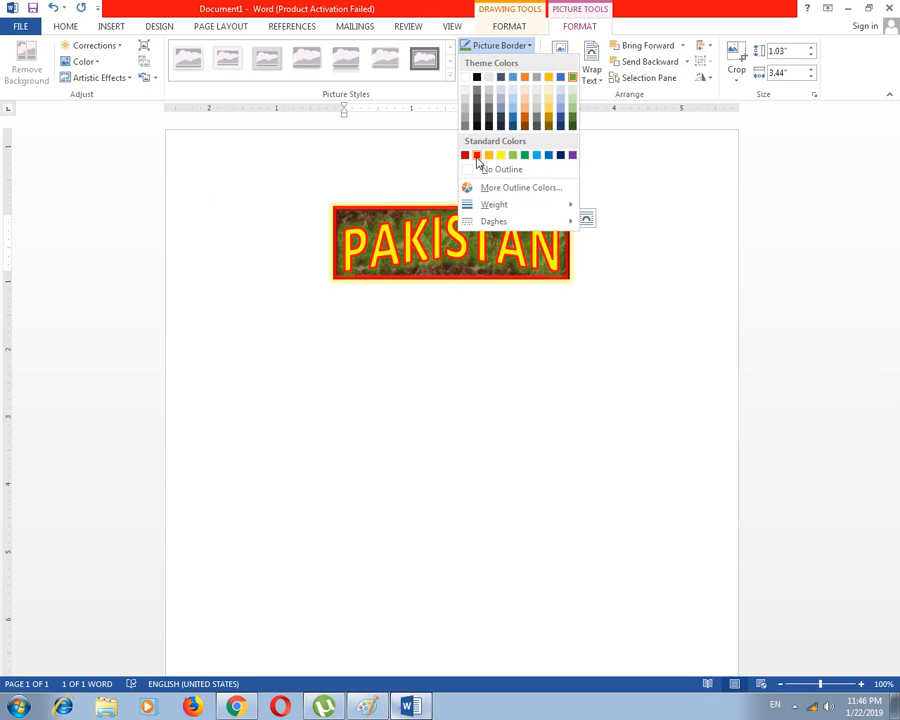
pyautogui.click(477, 156)
pyautogui.click(510, 26)
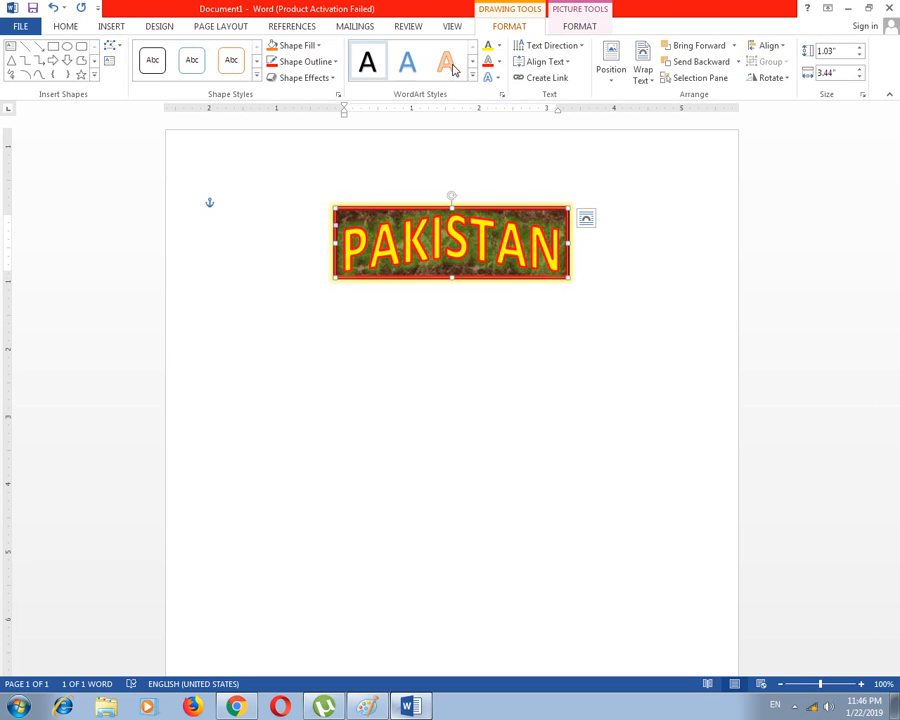
# - Apply the blue glow variation from the second row of presets to the PAKISTAN WordArt box
pyautogui.click(578, 27)
pyautogui.click(505, 62)
pyautogui.moveTo(500, 178)
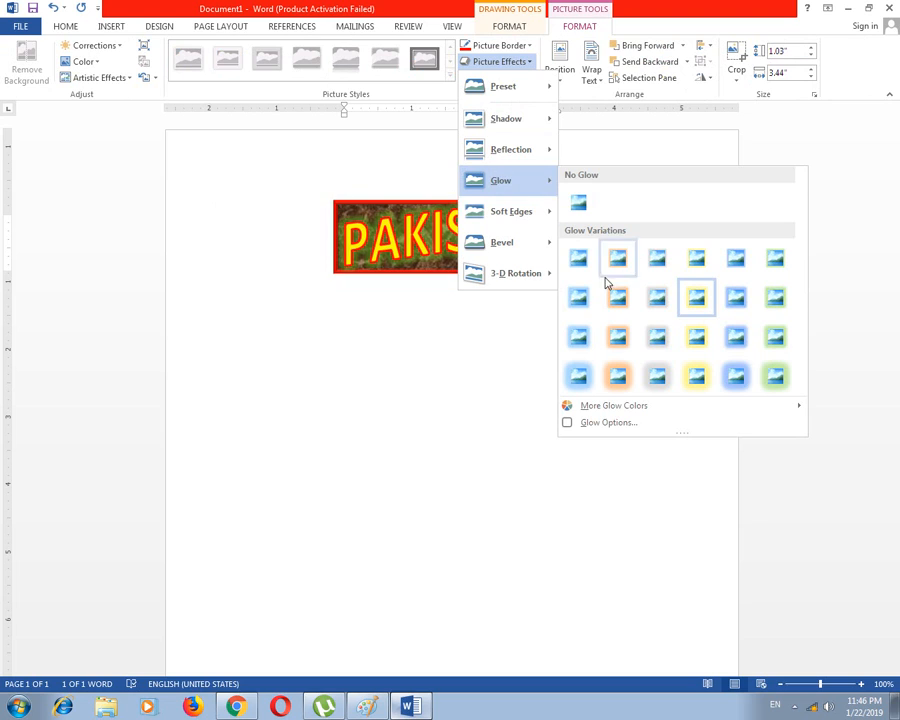
pyautogui.click(583, 311)
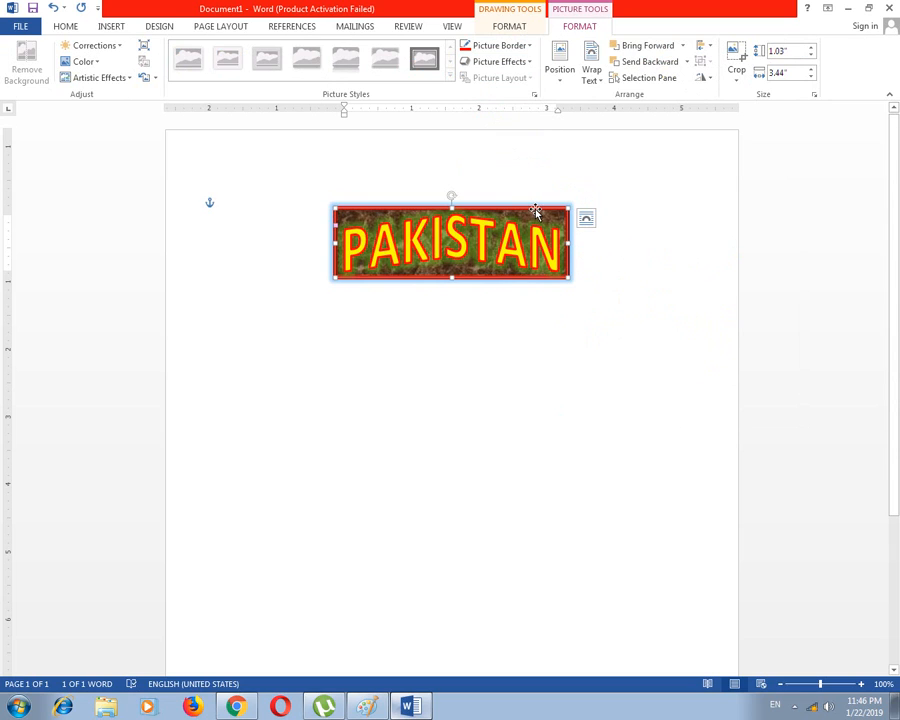
pyautogui.click(601, 169)
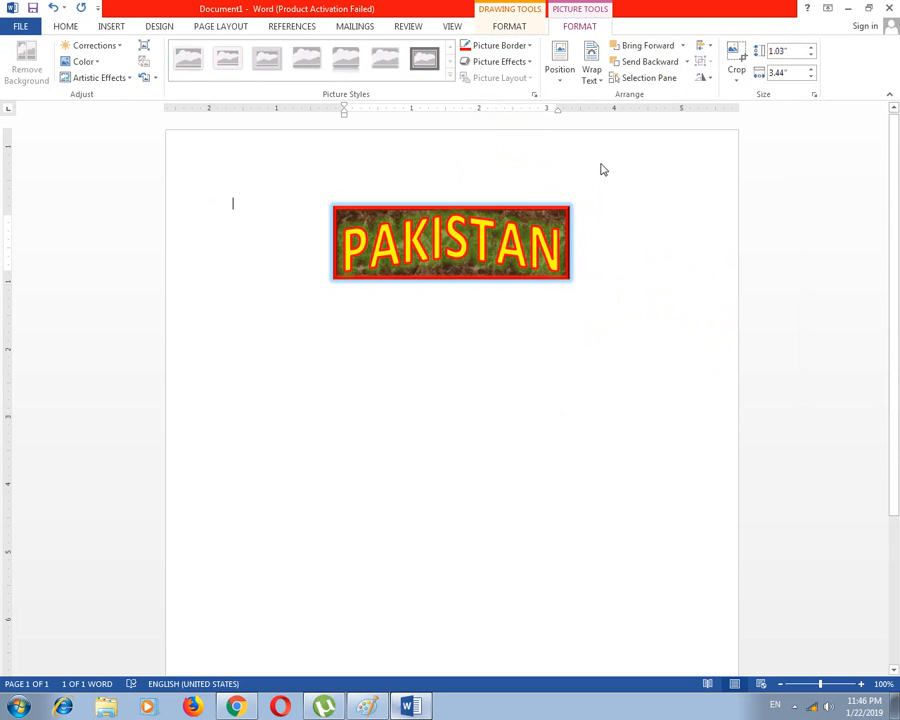
# - Delete the PAKISTAN WordArt box from the page
pyautogui.click(500, 235)
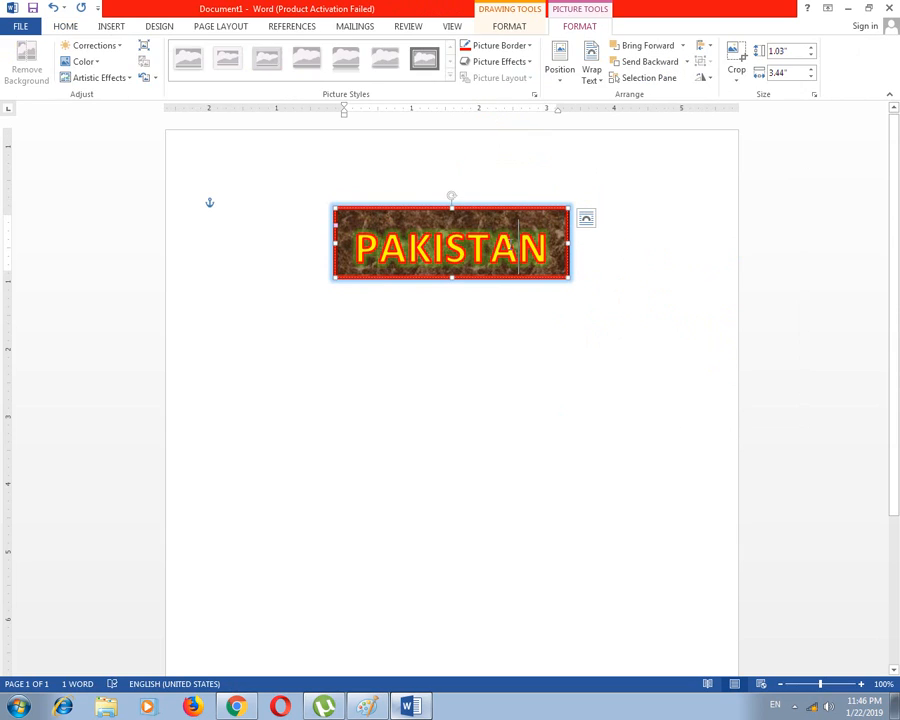
pyautogui.click(518, 28)
pyautogui.click(561, 28)
pyautogui.click(518, 28)
pyautogui.click(572, 28)
pyautogui.click(522, 208)
pyautogui.press('Delete')
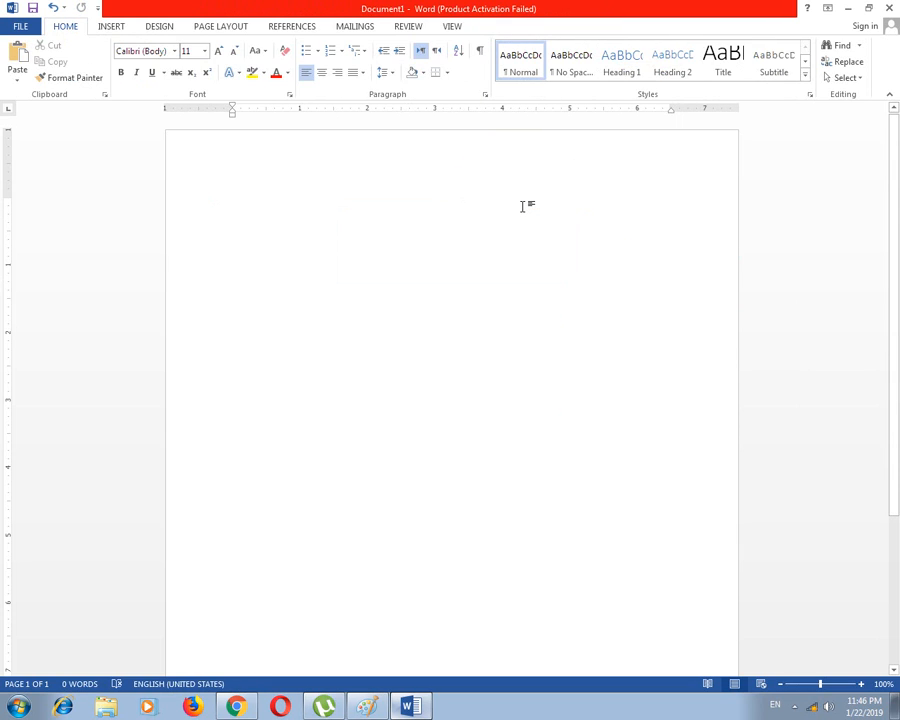
# - Insert WordArt in the white-filled, blue-outlined style from the first row with the text SDFASDFAS
pyautogui.click(111, 26)
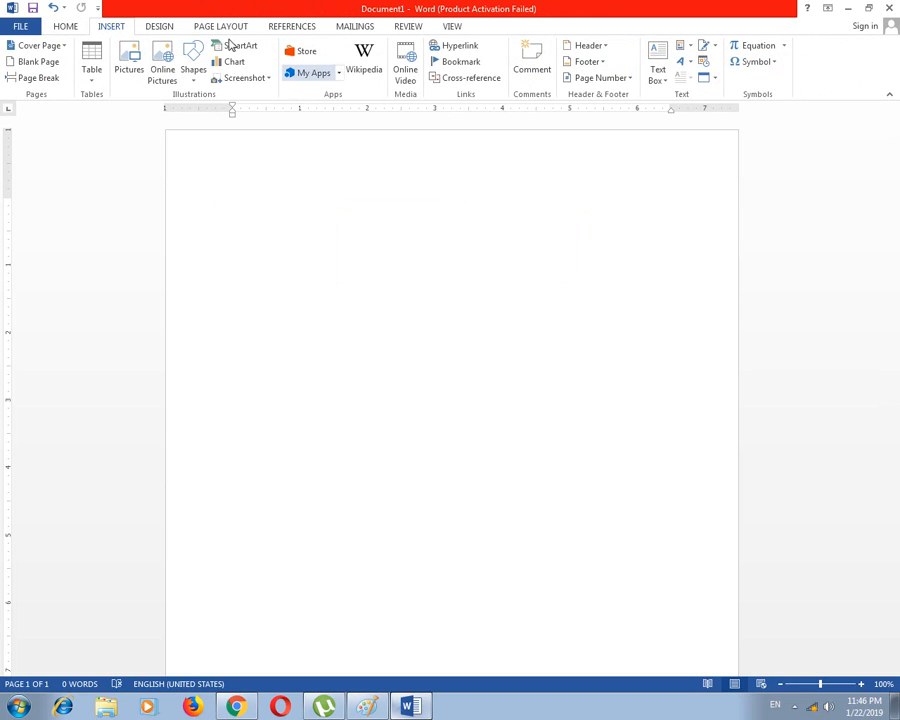
pyautogui.click(684, 61)
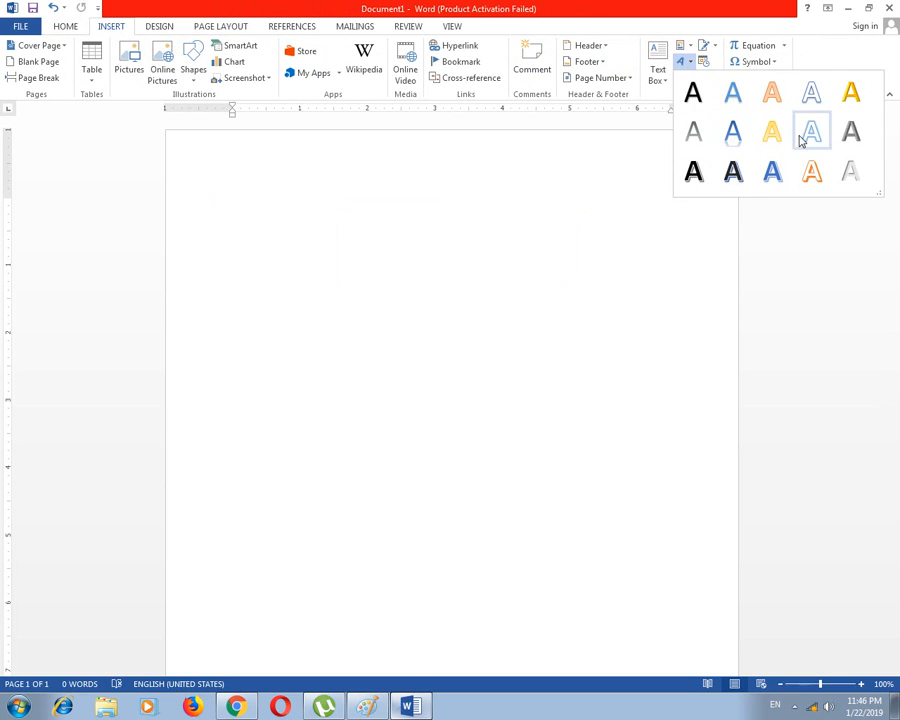
pyautogui.click(806, 95)
pyautogui.write('SDFASDFAS')
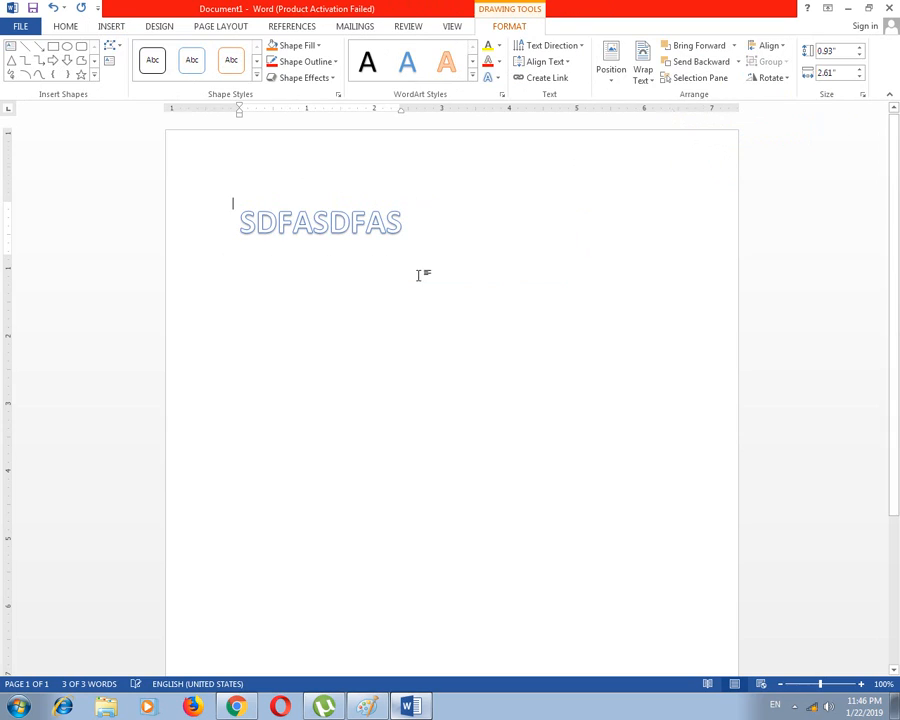
pyautogui.click(418, 275)
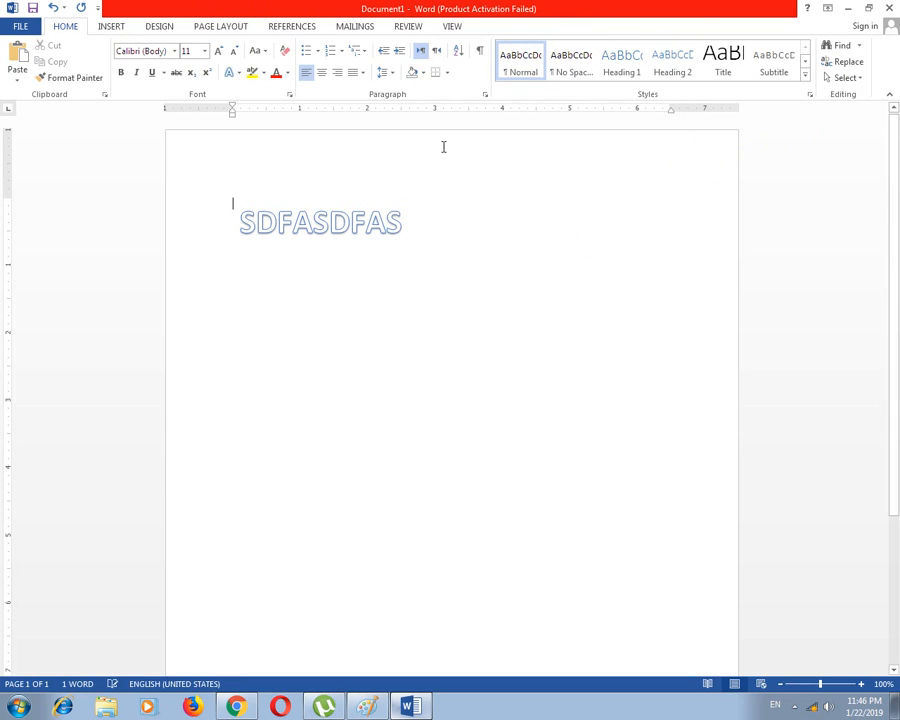
# - Fill the SDFASDFAS WordArt box with yellow and set its text fill to red
pyautogui.click(340, 221)
pyautogui.click(308, 48)
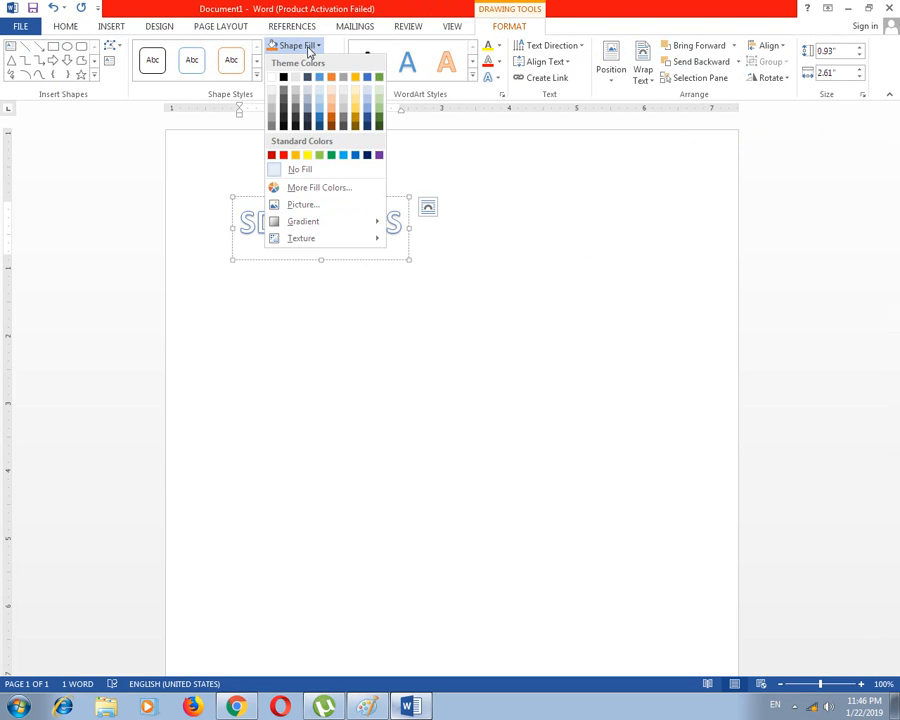
pyautogui.click(308, 48)
pyautogui.click(304, 46)
pyautogui.click(307, 155)
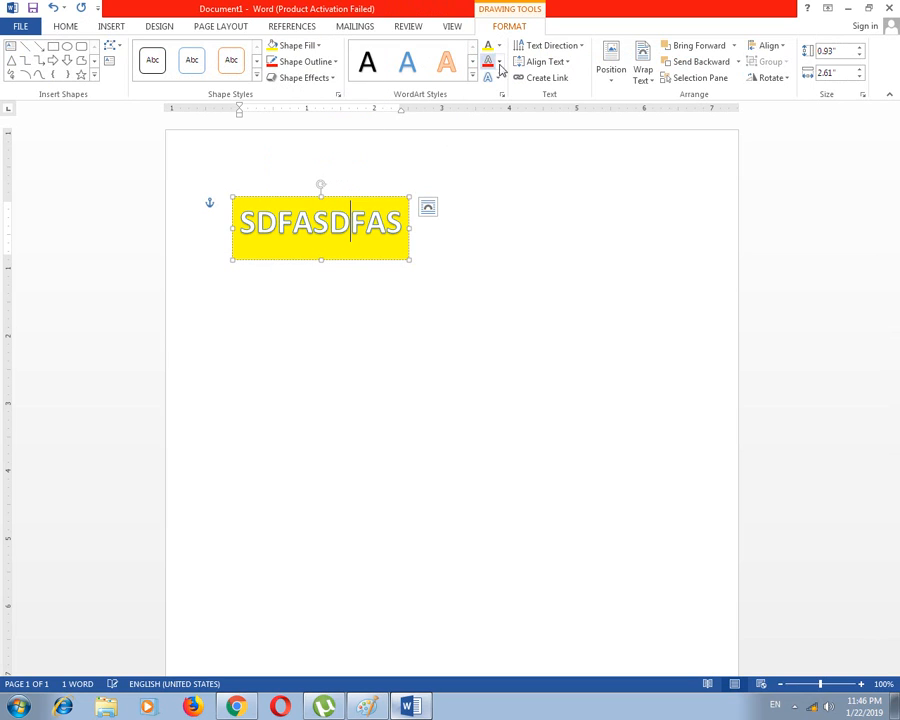
pyautogui.click(499, 45)
pyautogui.click(498, 171)
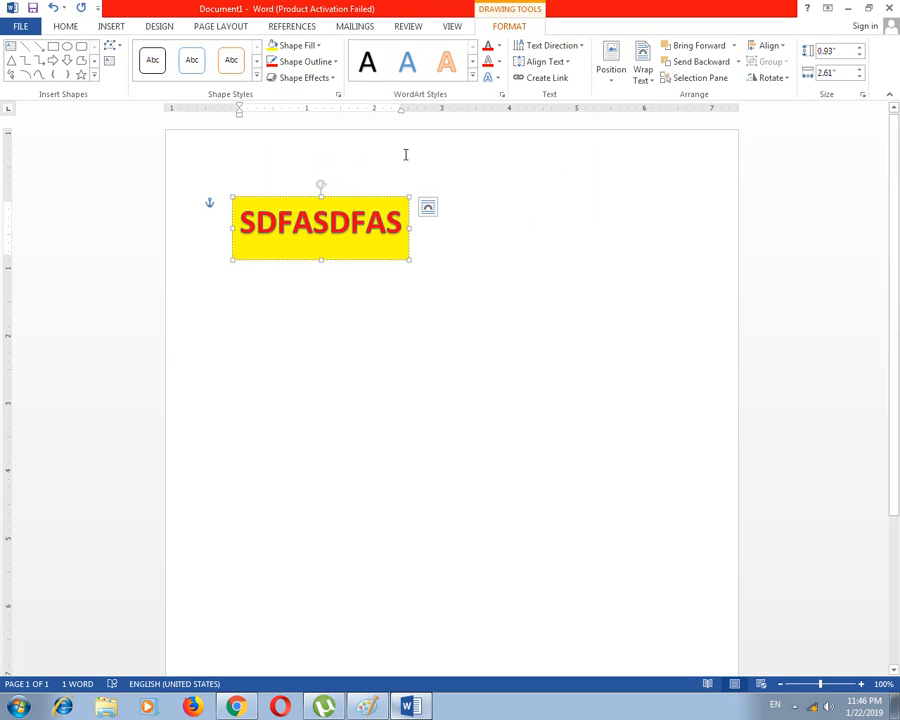
# - Delete the SDFASDFAS WordArt box from the page
pyautogui.click(456, 250)
pyautogui.click(391, 206)
pyautogui.press('Delete')
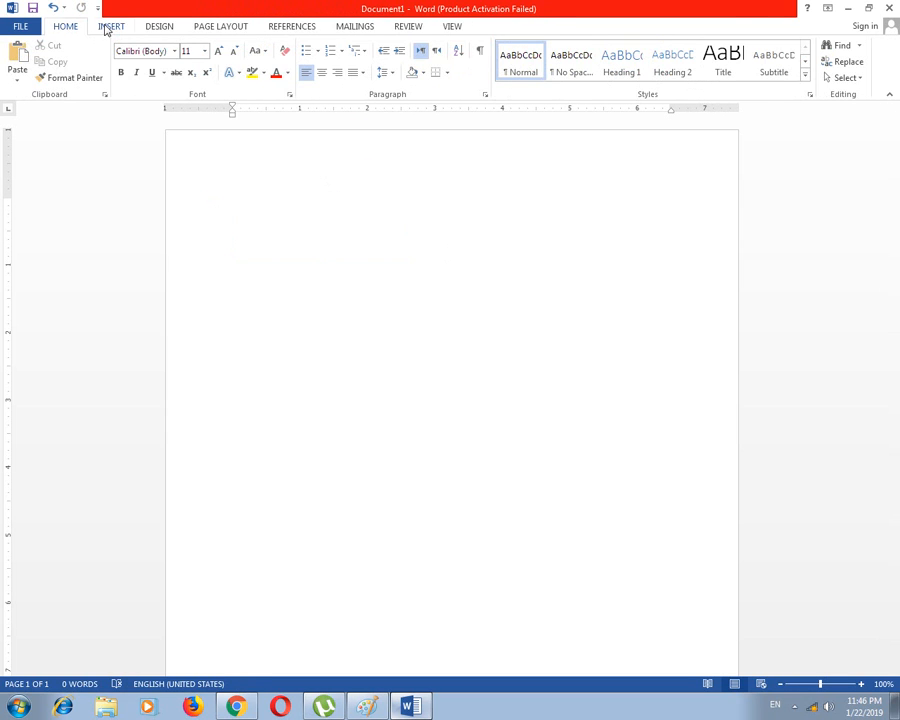
# - Generate two paragraphs of sample text in the empty document with =RAND(2)
pyautogui.click(106, 26)
pyautogui.click(689, 64)
pyautogui.click(694, 66)
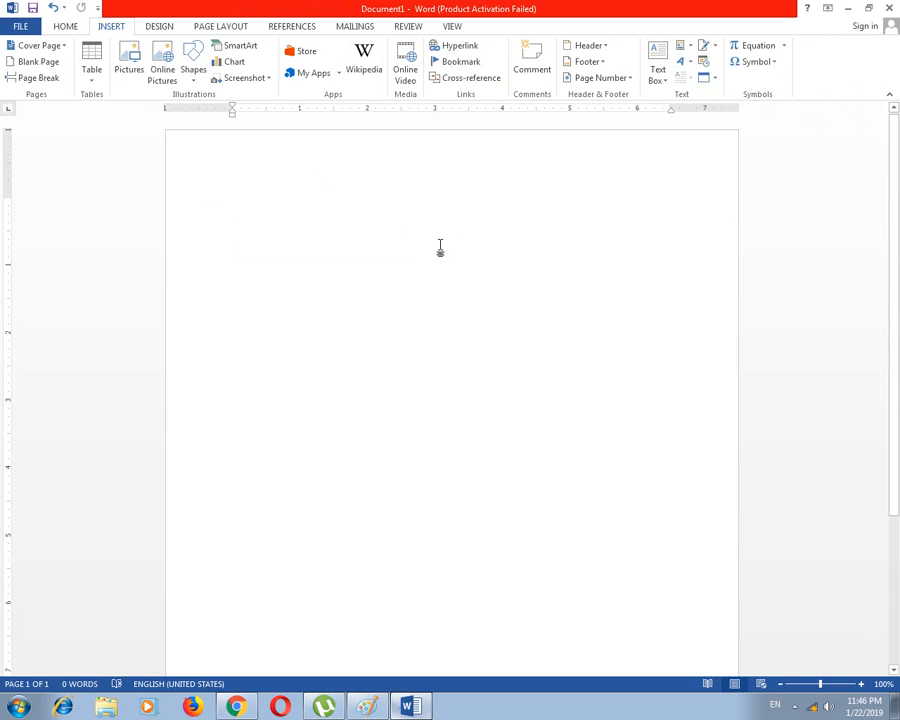
pyautogui.write('=RAND')
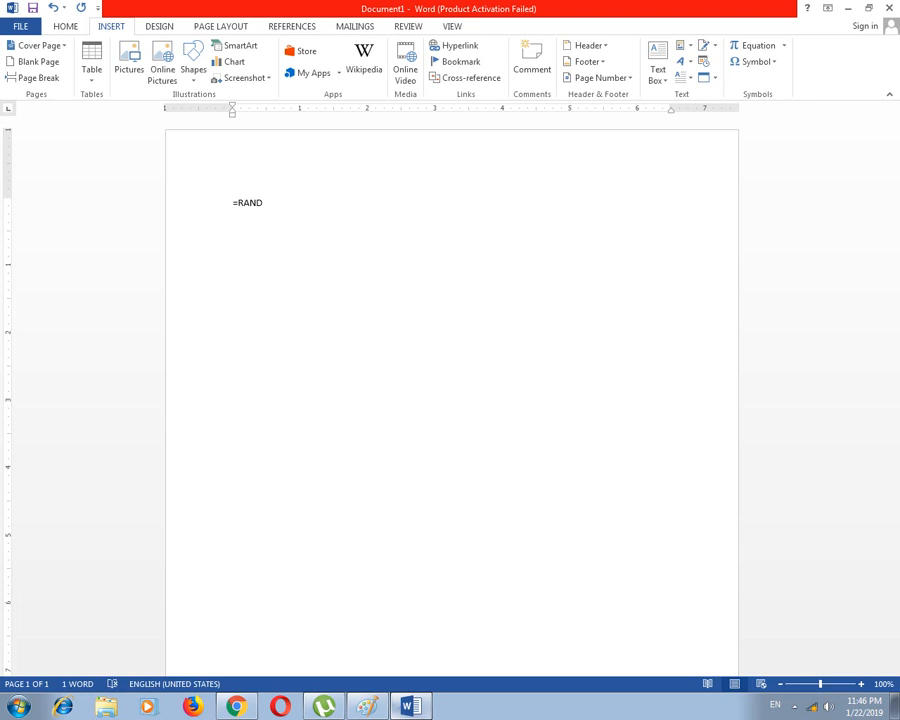
pyautogui.write('(2)')
pyautogui.press('Return')
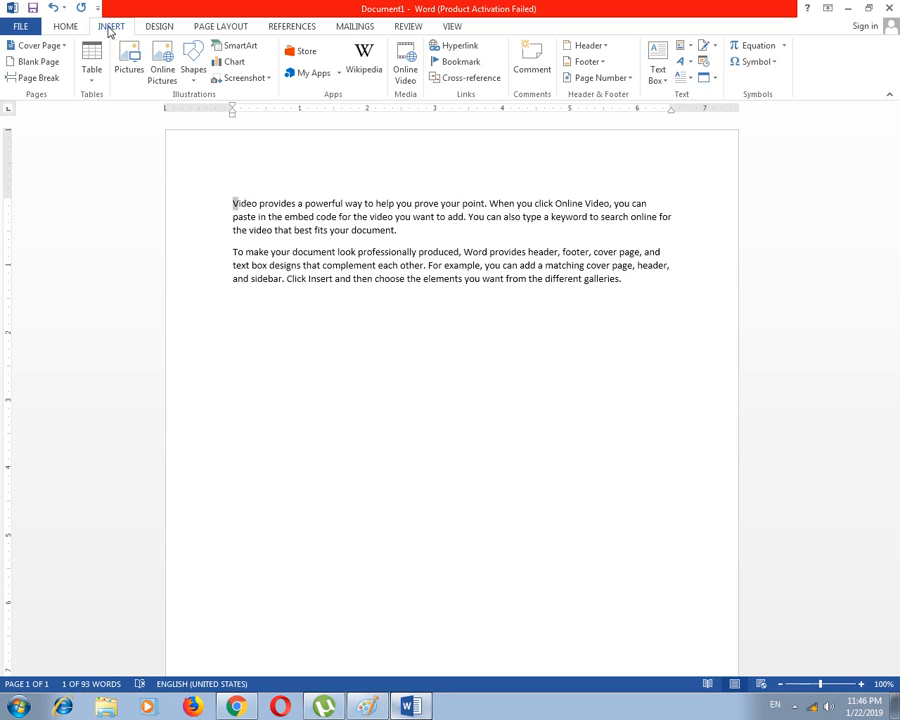
# - Apply a Dropped drop cap to the initial V of the first paragraph
pyautogui.click(689, 79)
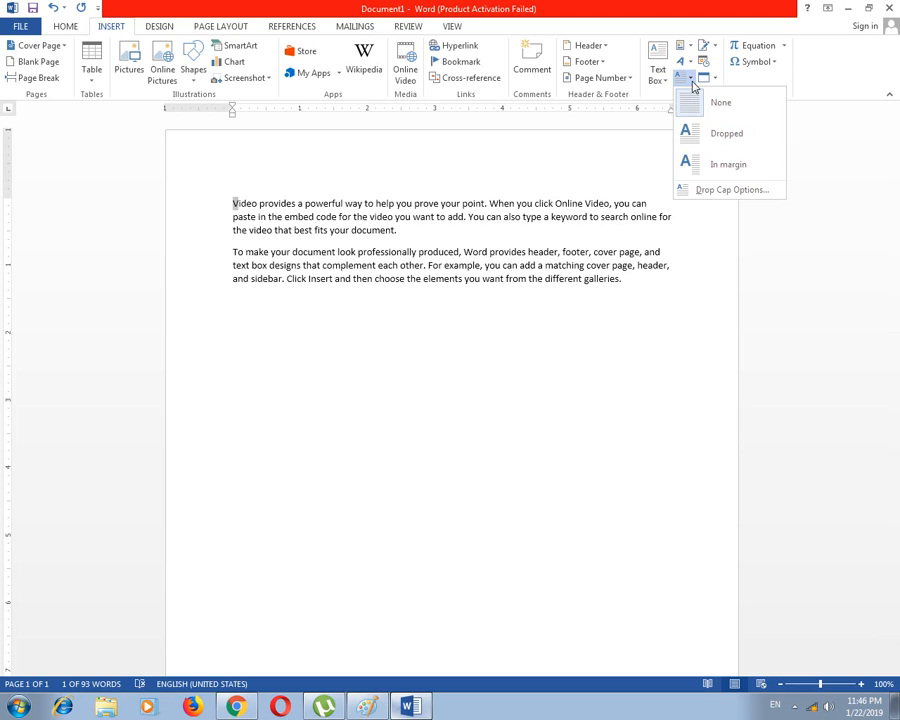
pyautogui.click(693, 137)
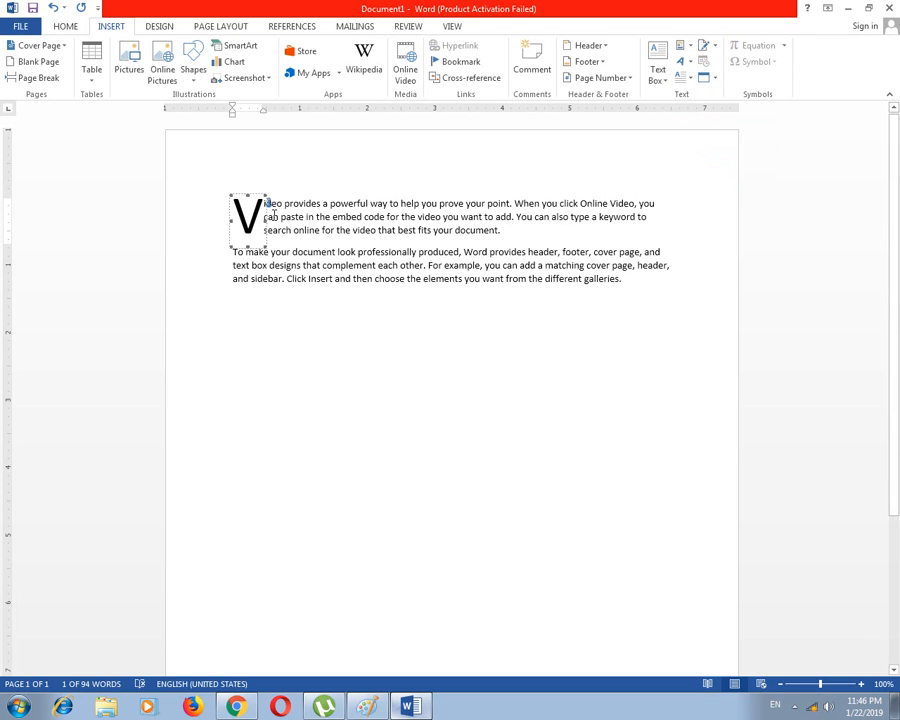
pyautogui.click(294, 278)
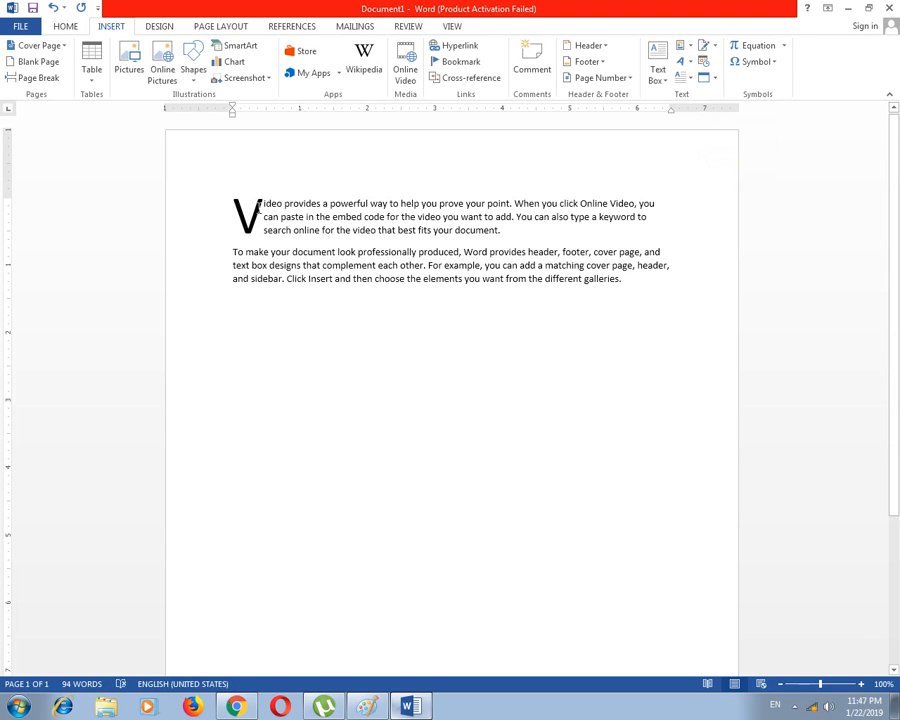
# - Change the first paragraph's V drop cap to the In margin style
pyautogui.click(247, 215)
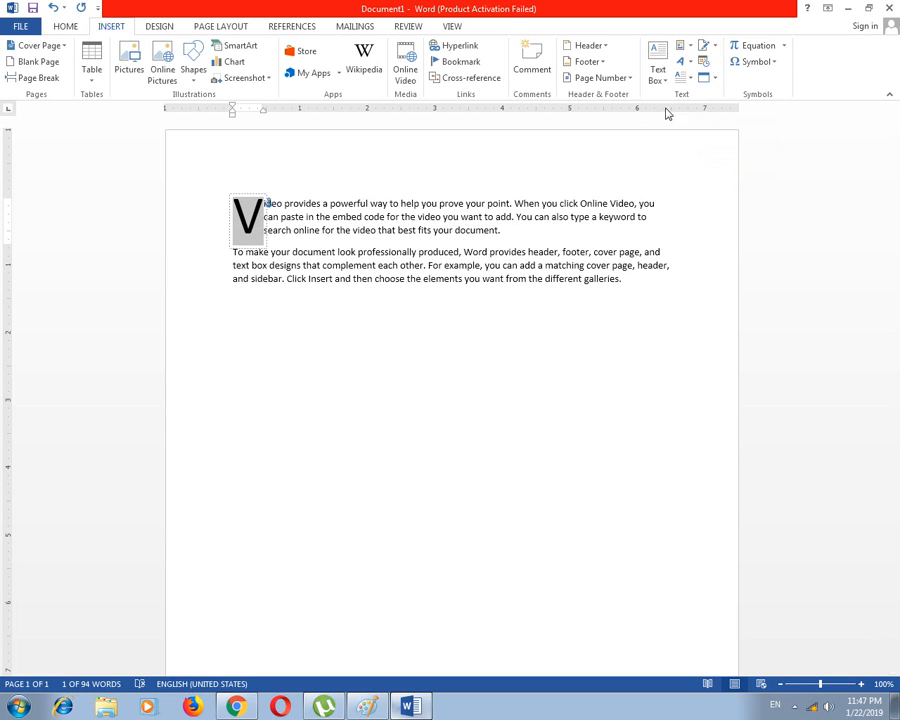
pyautogui.click(694, 80)
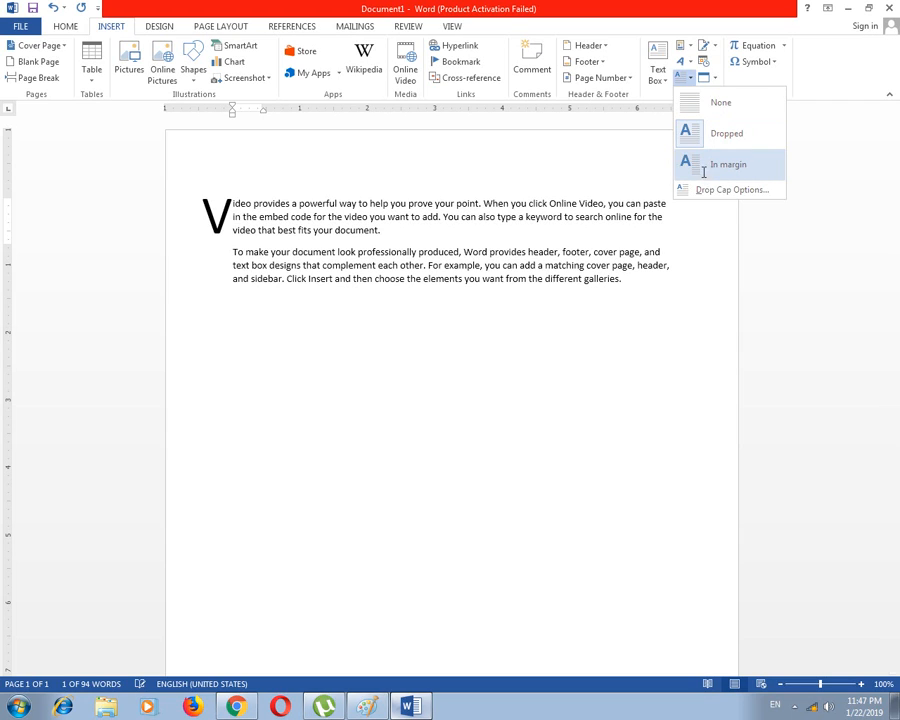
pyautogui.click(704, 171)
pyautogui.click(255, 203)
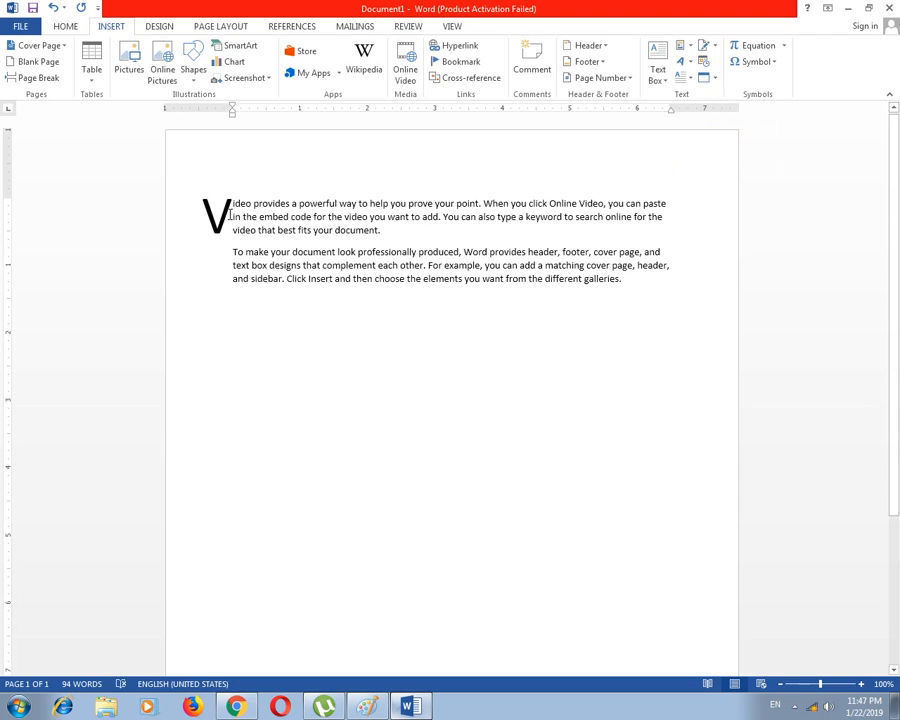
# - Remove the drop cap from the first paragraph's V by setting it to None
pyautogui.click(229, 213)
pyautogui.click(658, 84)
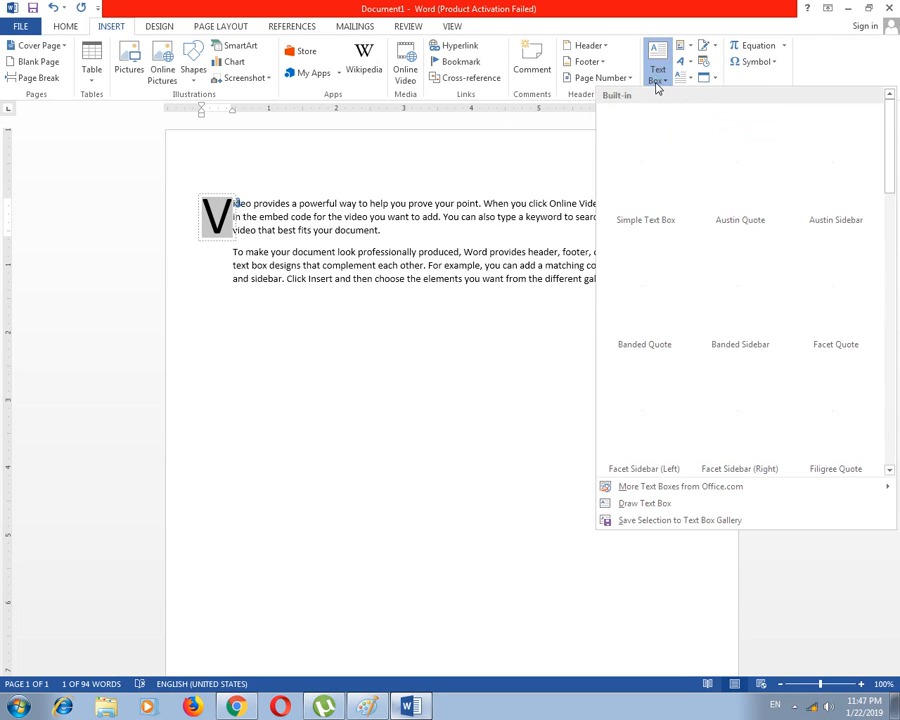
pyautogui.click(683, 80)
pyautogui.click(683, 80)
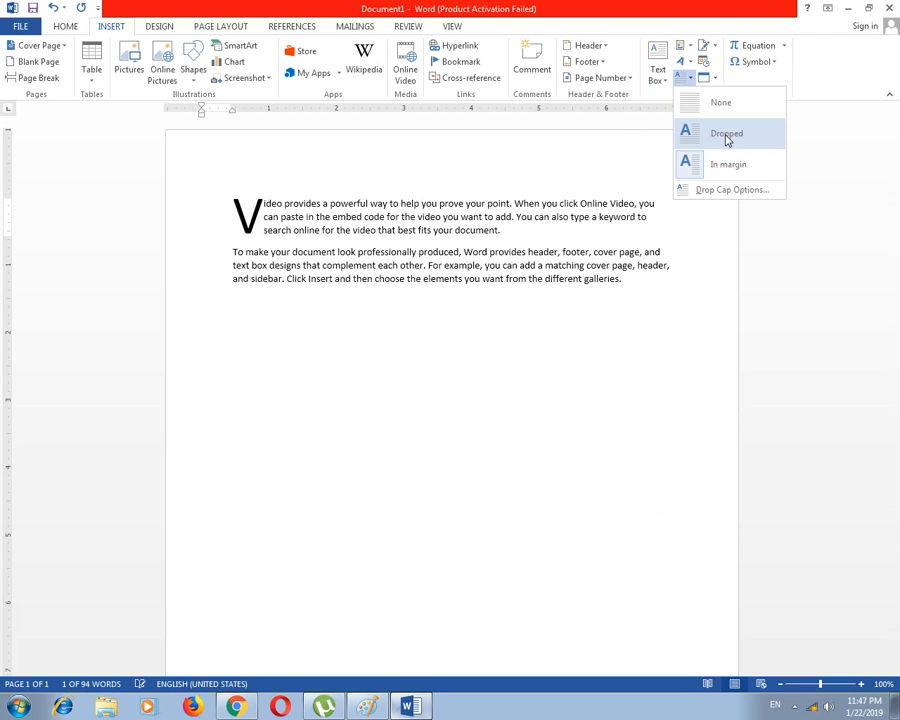
pyautogui.click(722, 108)
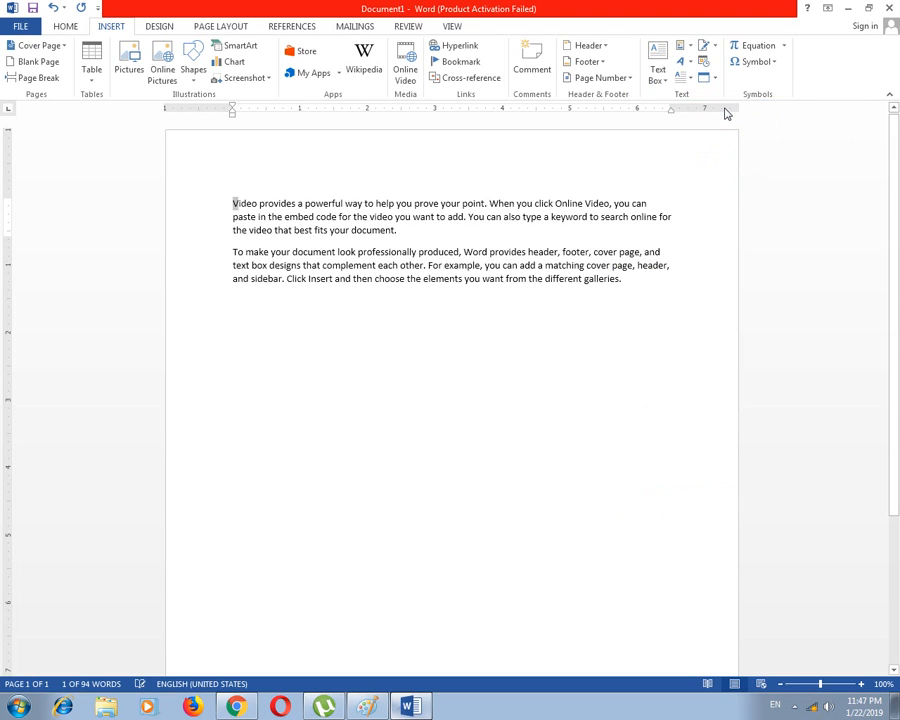
# - Apply a Dropped drop cap to the first paragraph's V through the drop cap options
pyautogui.click(683, 78)
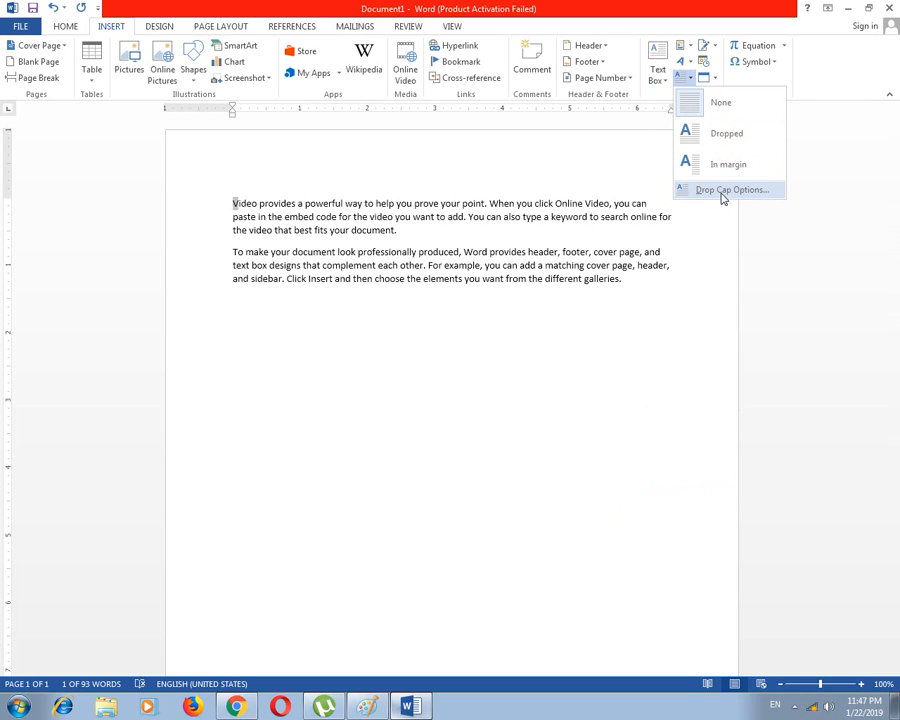
pyautogui.click(703, 192)
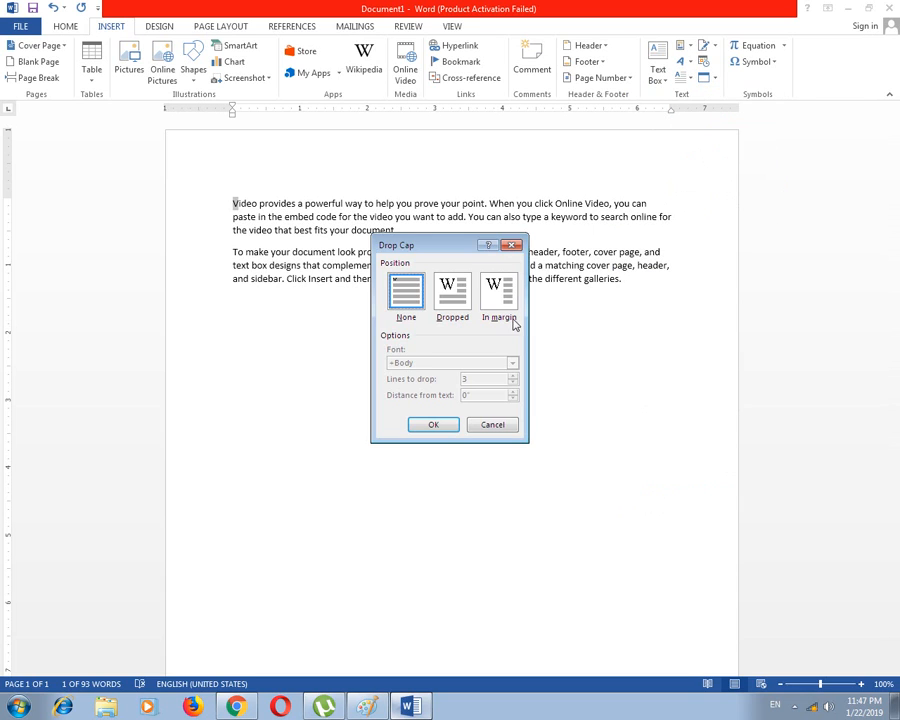
pyautogui.moveTo(438, 247); pyautogui.dragTo(564, 188)
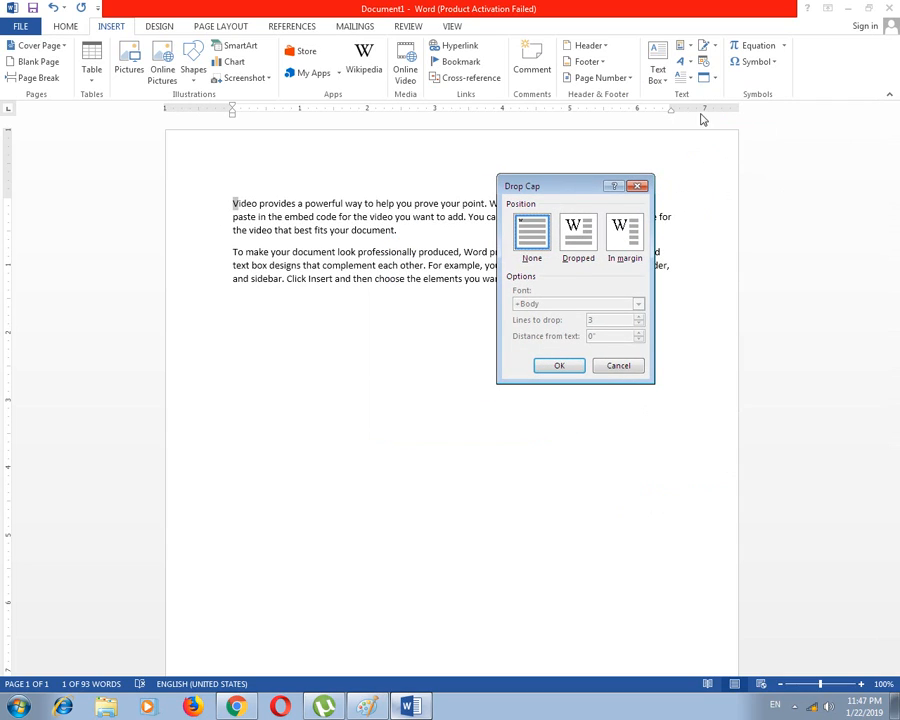
pyautogui.click(585, 236)
pyautogui.click(620, 233)
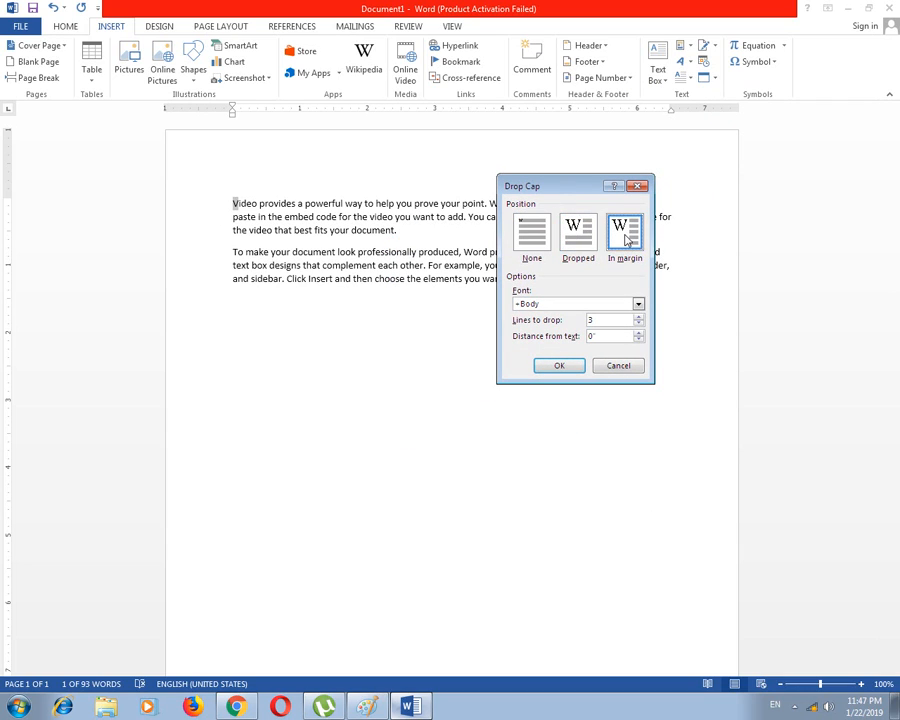
pyautogui.click(585, 237)
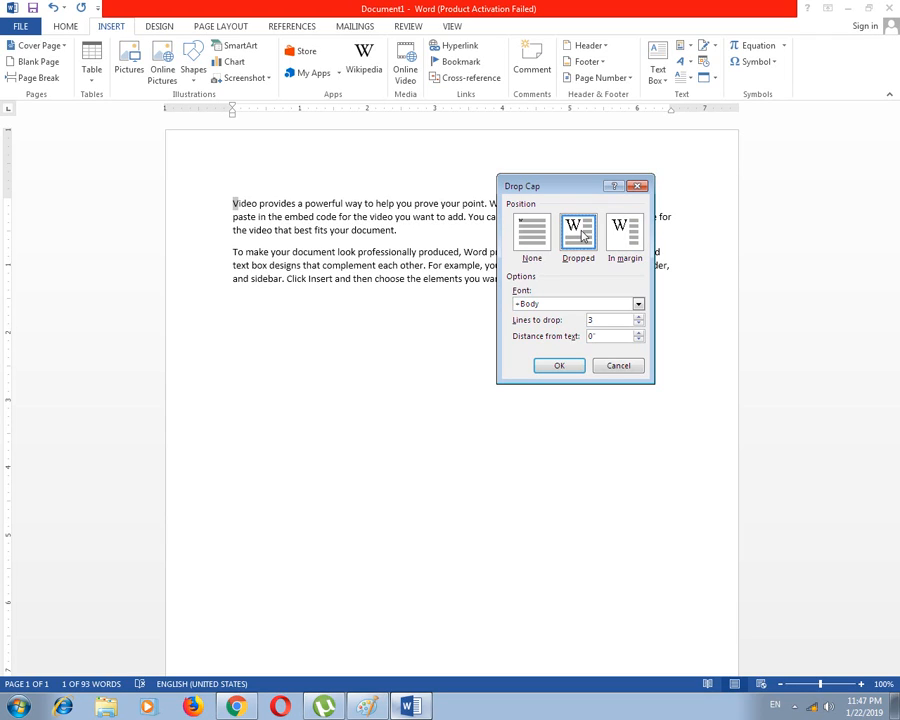
pyautogui.click(624, 231)
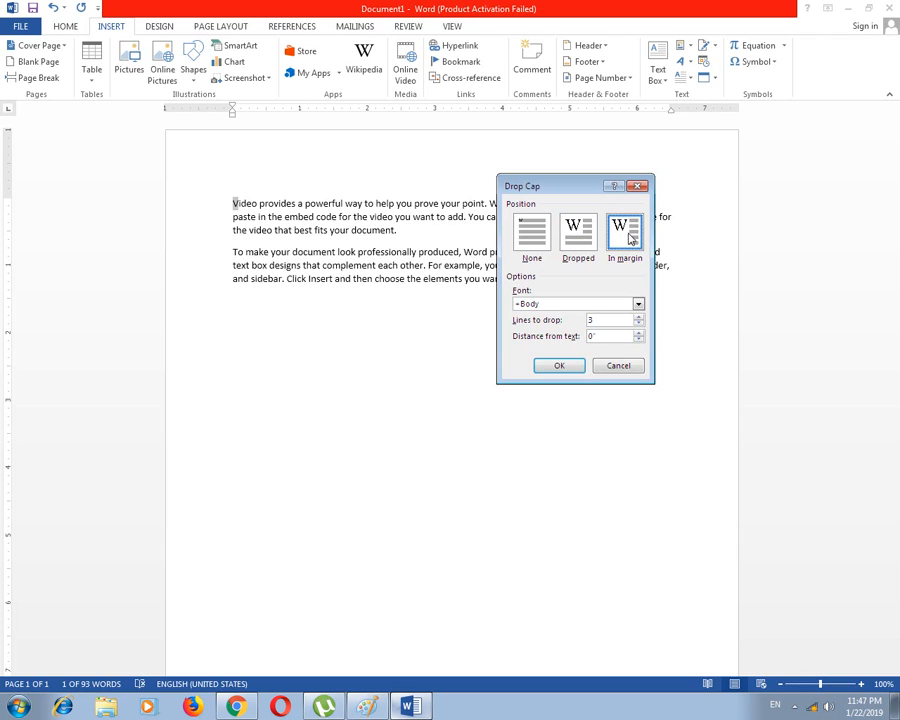
pyautogui.click(578, 233)
pyautogui.click(557, 365)
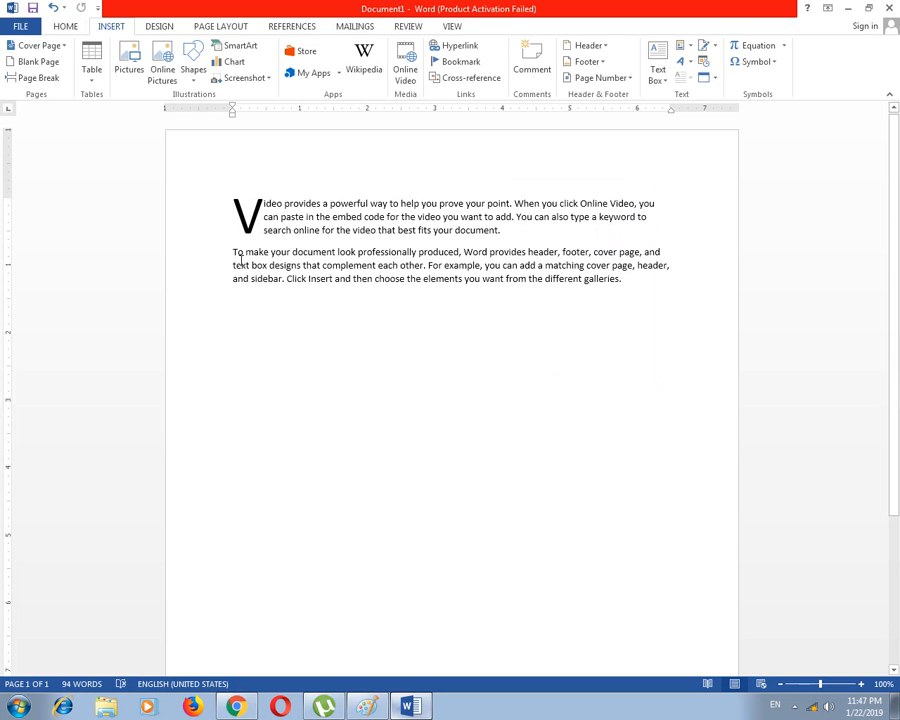
# - Change the first paragraph's V drop cap to the In margin style
pyautogui.click(250, 214)
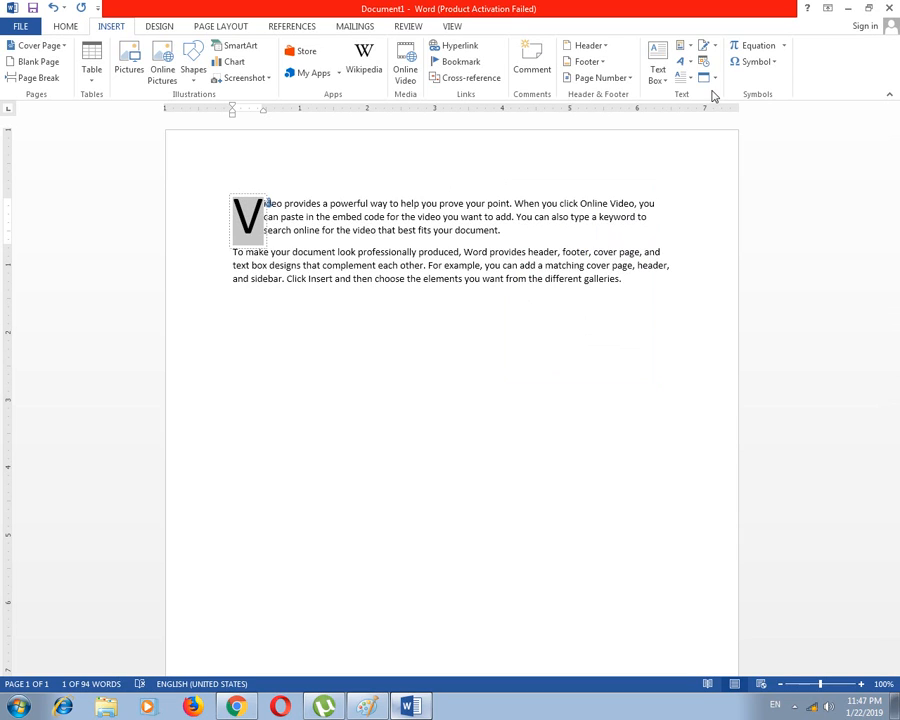
pyautogui.click(686, 77)
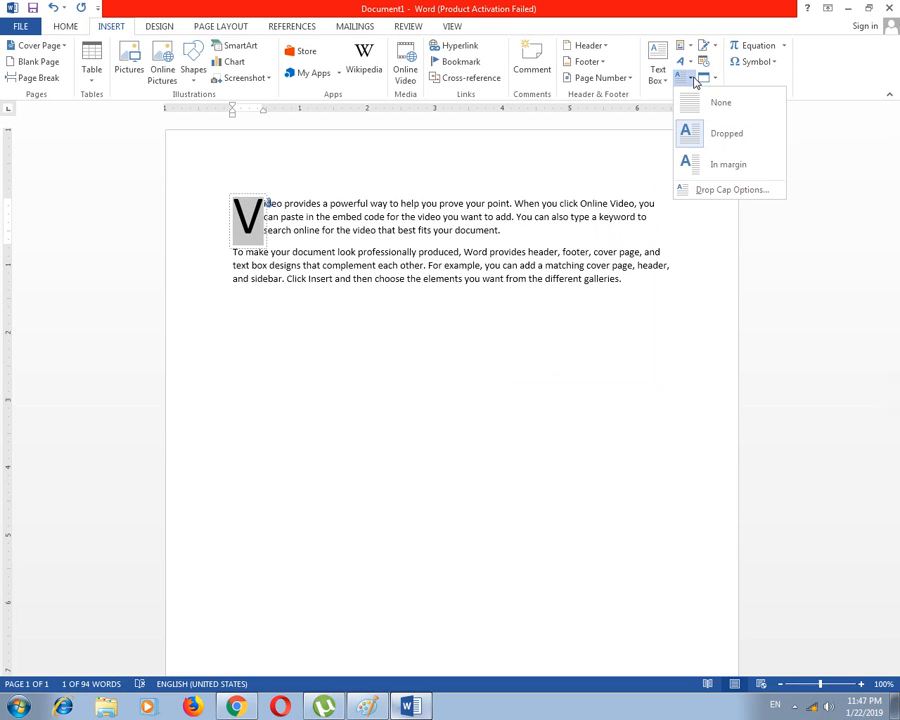
pyautogui.click(712, 172)
# - Apply an In margin drop cap to the second paragraph's initial T and place the cursor on the empty line below
pyautogui.click(310, 280)
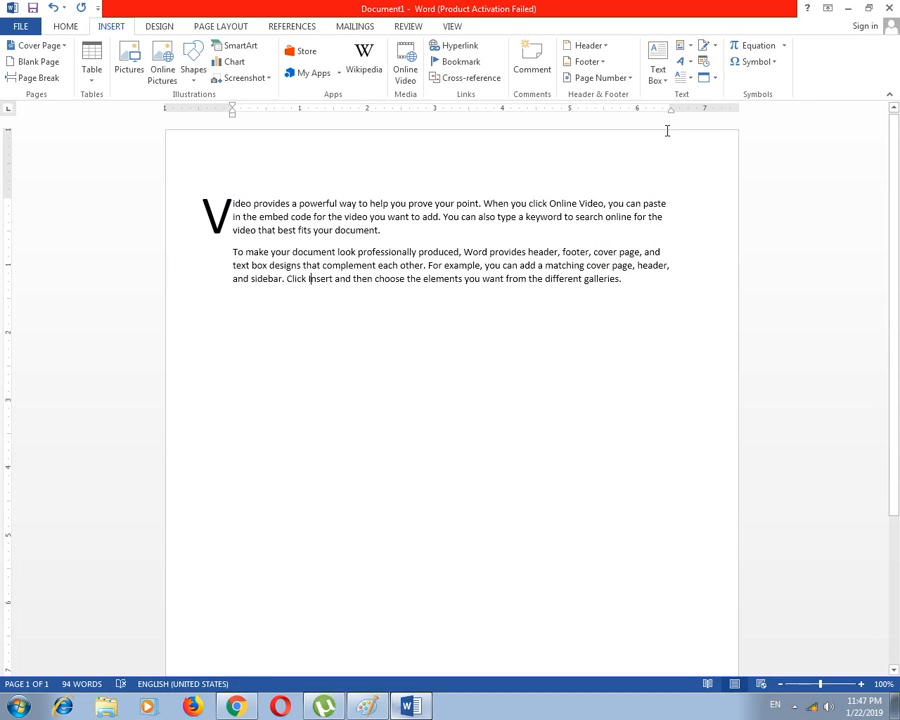
pyautogui.click(686, 77)
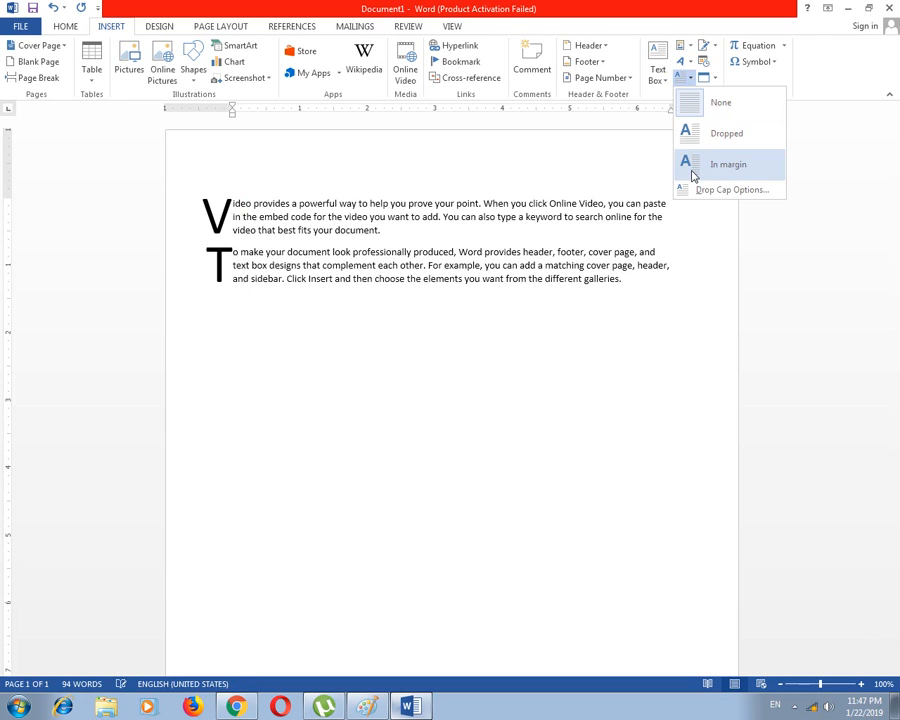
pyautogui.click(694, 176)
pyautogui.click(236, 318)
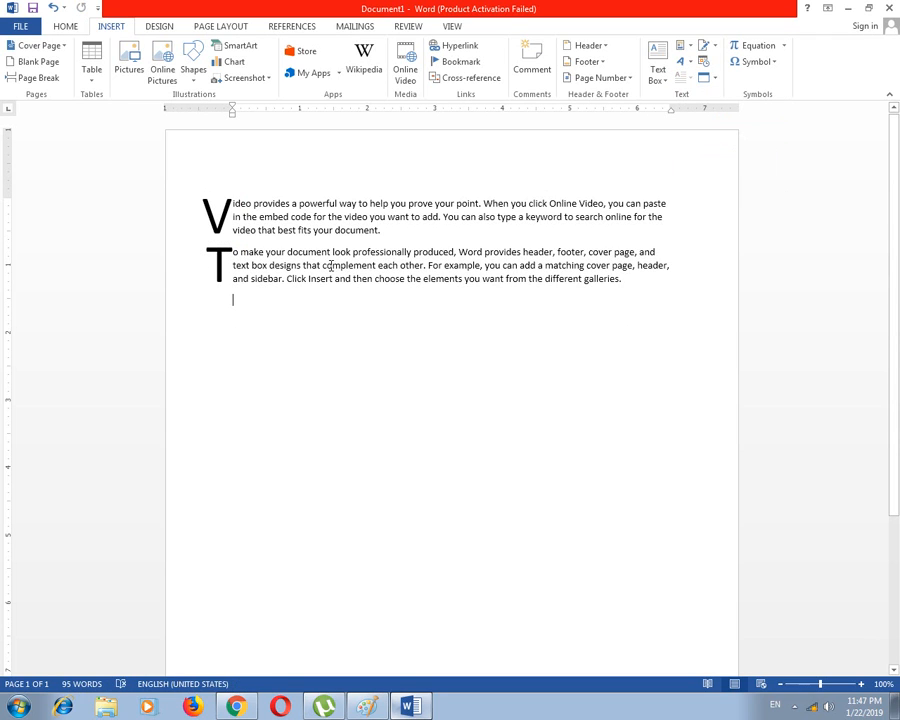
# - Switch to Paint to check the lecture's topic list, and return to the Word document
pyautogui.click(368, 707)
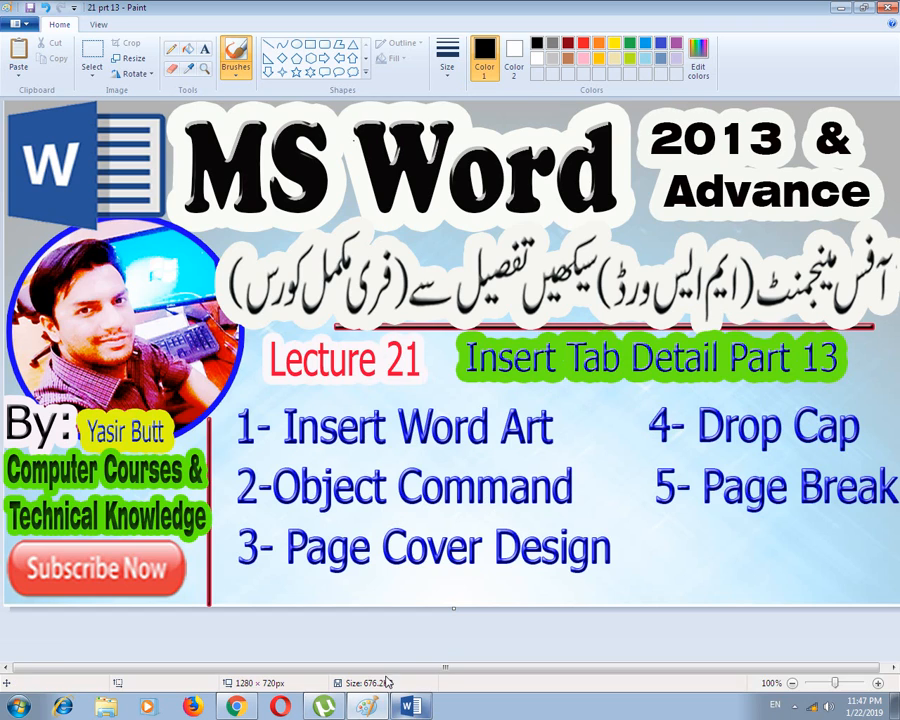
pyautogui.click(409, 707)
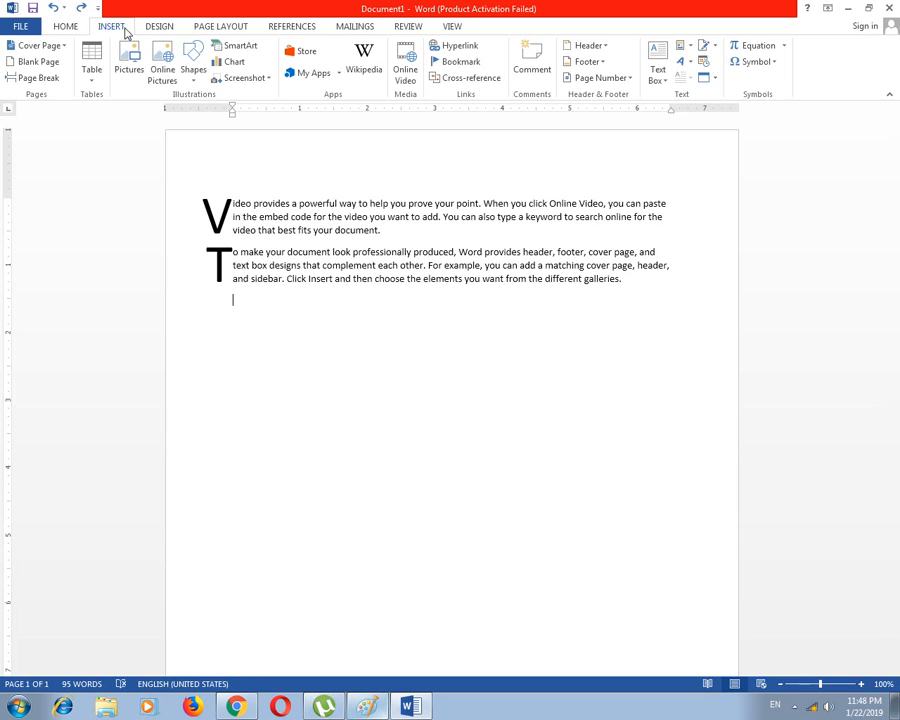
# - Try to insert the file Course Plan for Computer Course from drive THF (E:) as an object below the second paragraph
pyautogui.click(705, 80)
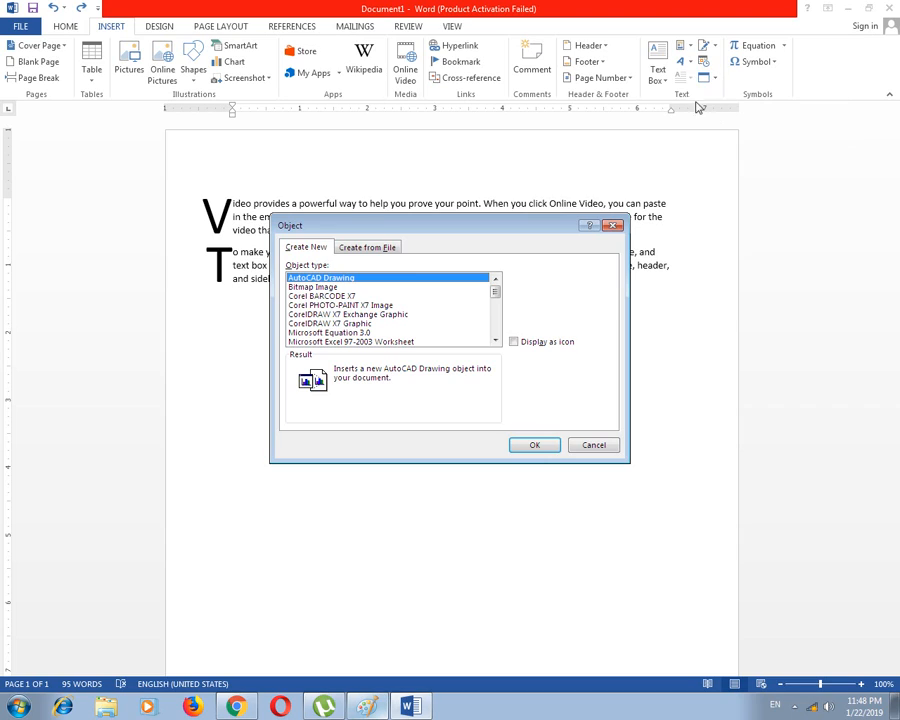
pyautogui.press('Down')
pyautogui.press('Down')
pyautogui.press('Down')
pyautogui.press('Down')
pyautogui.press('Down')
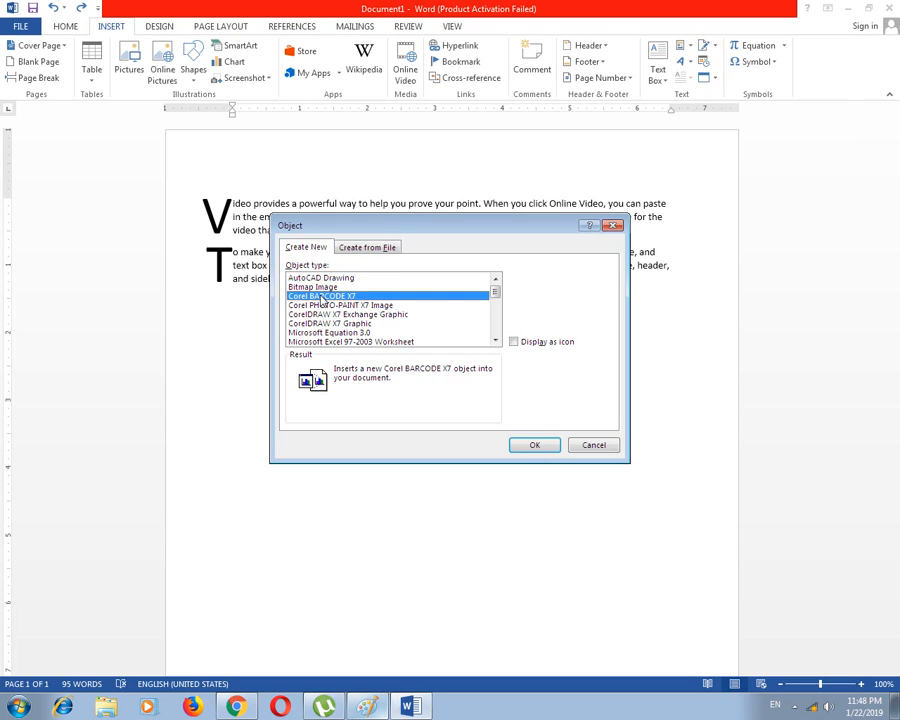
pyautogui.click(373, 248)
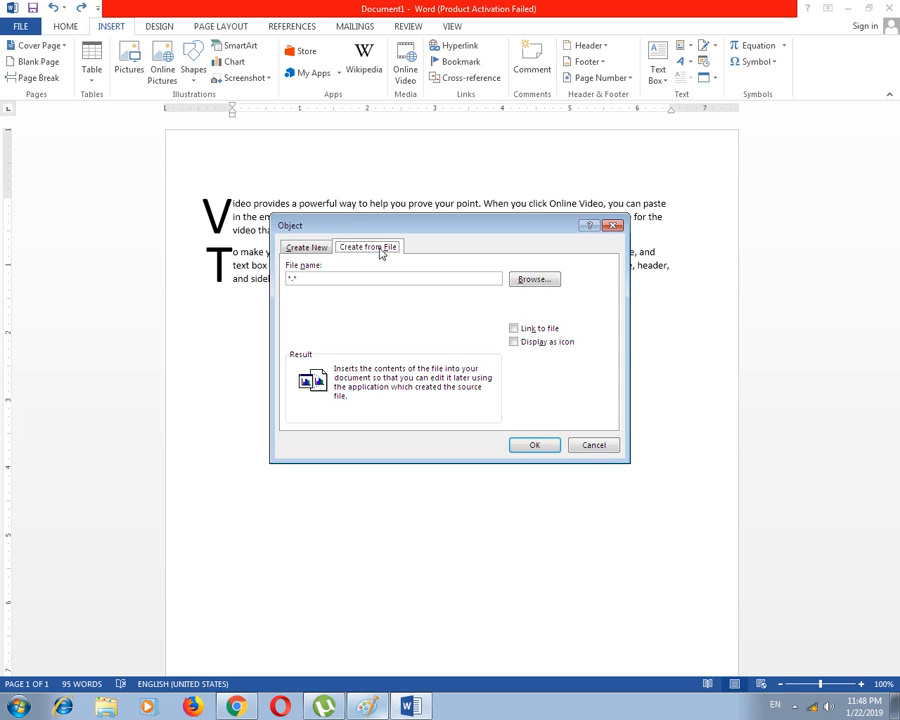
pyautogui.click(530, 280)
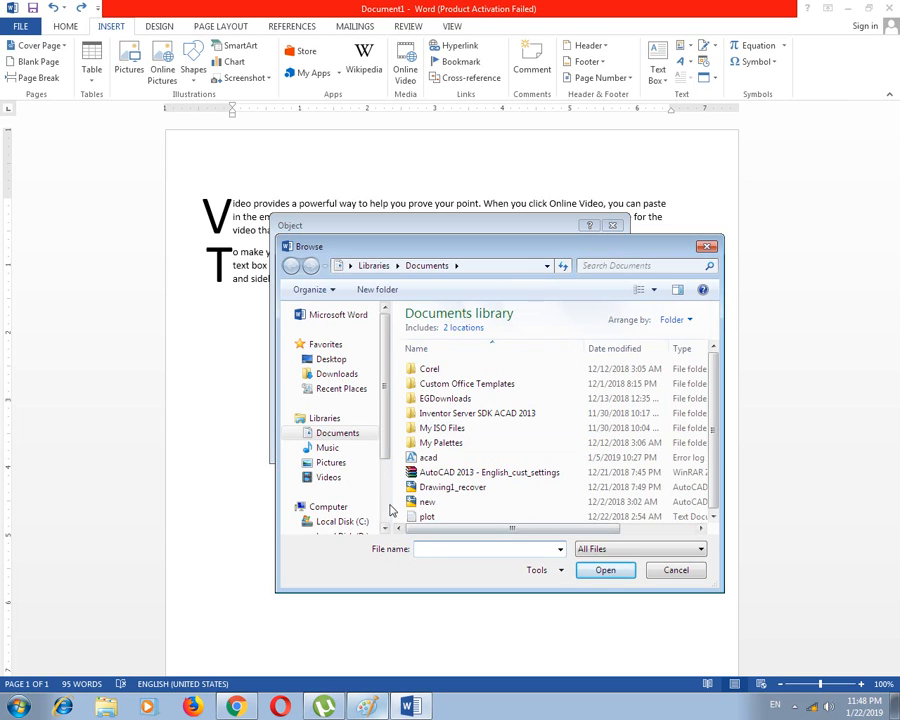
pyautogui.scroll(-2, 345, 450)
pyautogui.click(338, 456)
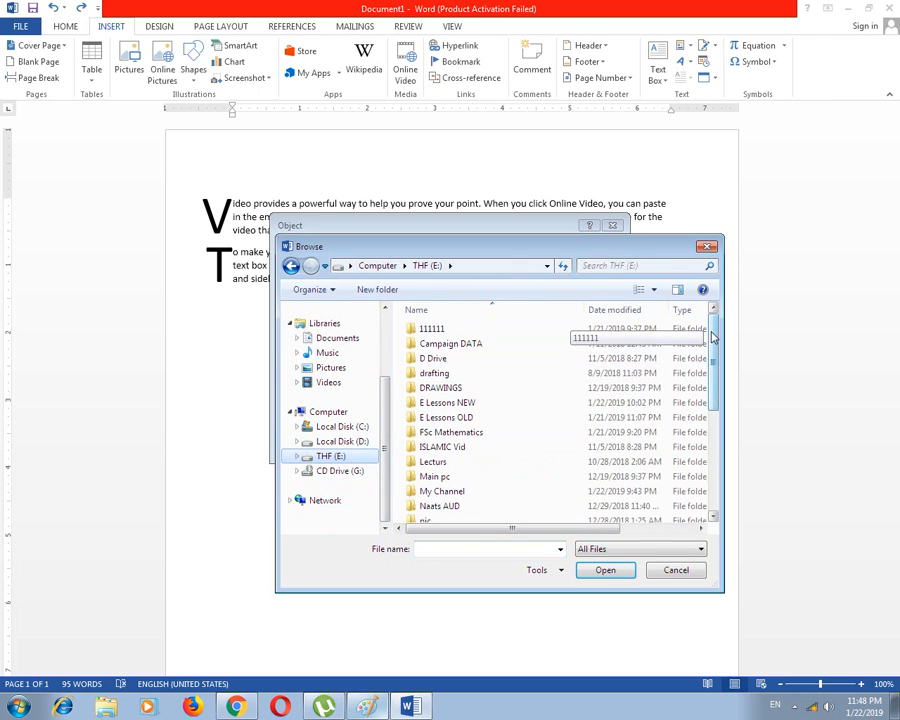
pyautogui.scroll(-5, 455, 490)
pyautogui.click(452, 502)
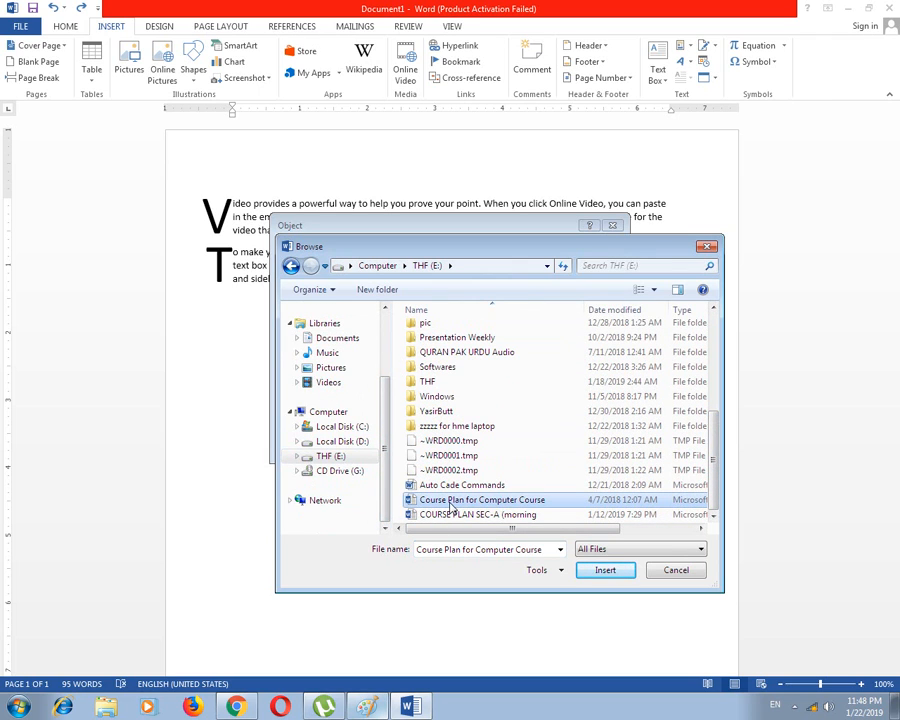
pyautogui.click(605, 571)
pyautogui.click(534, 445)
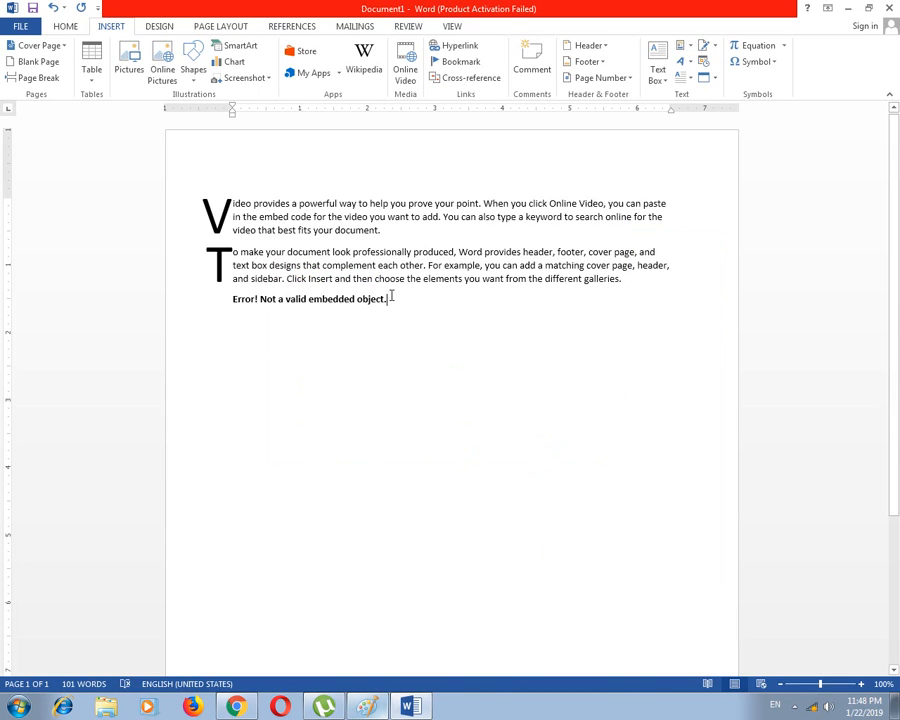
# - Delete the line of text that the object insertion left below the second paragraph
pyautogui.moveTo(391, 297); pyautogui.dragTo(232, 297)
pyautogui.press('BackSpace')
pyautogui.press('BackSpace')
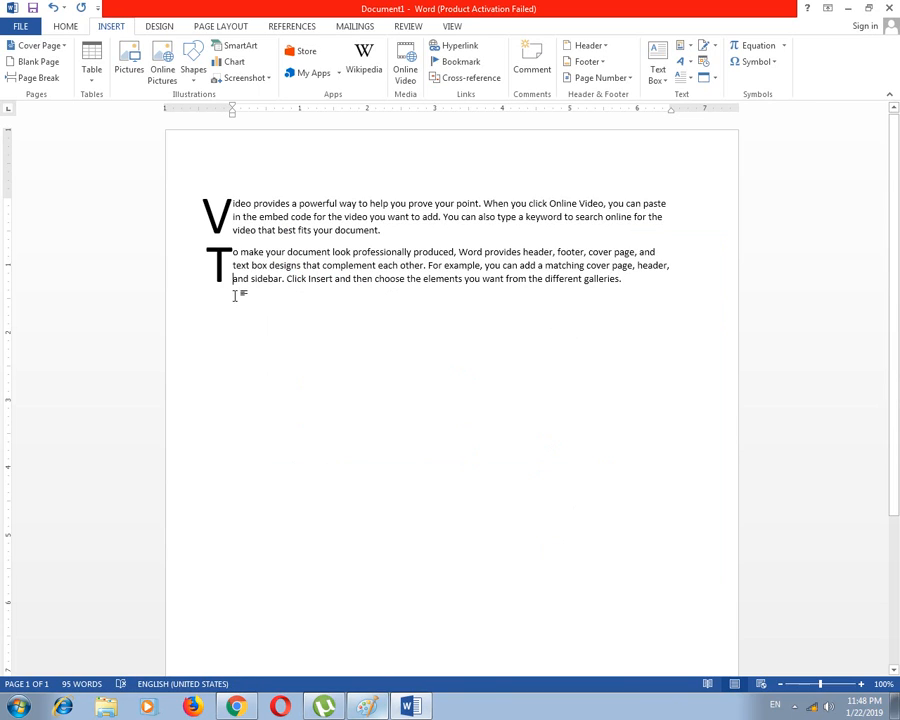
# - Insert the file COURSE PLAN SEC-A (morning.docx from drive THF (E:) as an object below the second paragraph
pyautogui.doubleClick(264, 364)
pyautogui.click(703, 77)
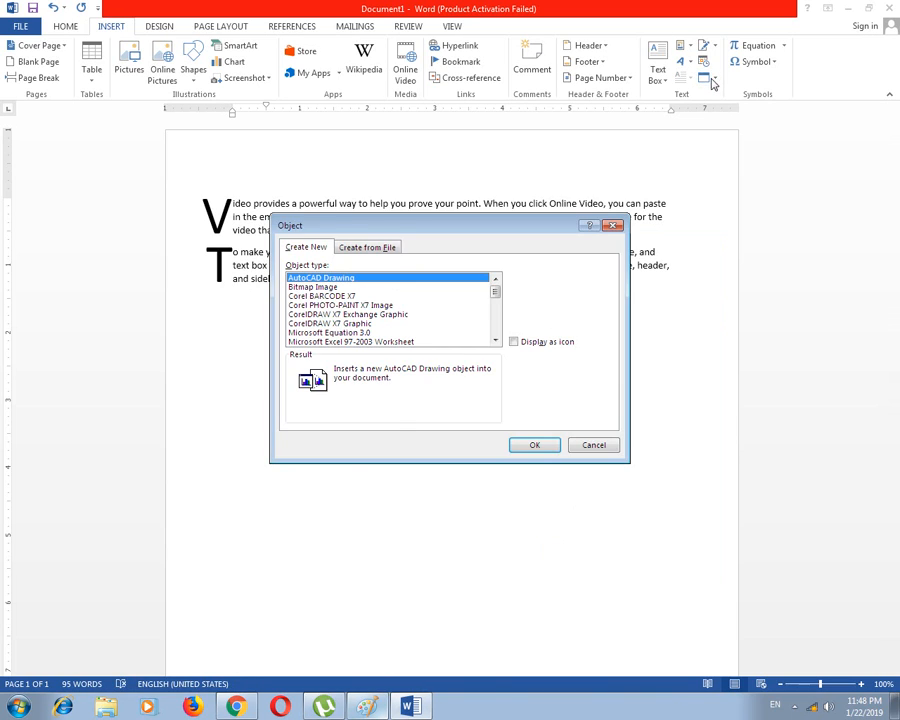
pyautogui.click(392, 253)
pyautogui.click(536, 282)
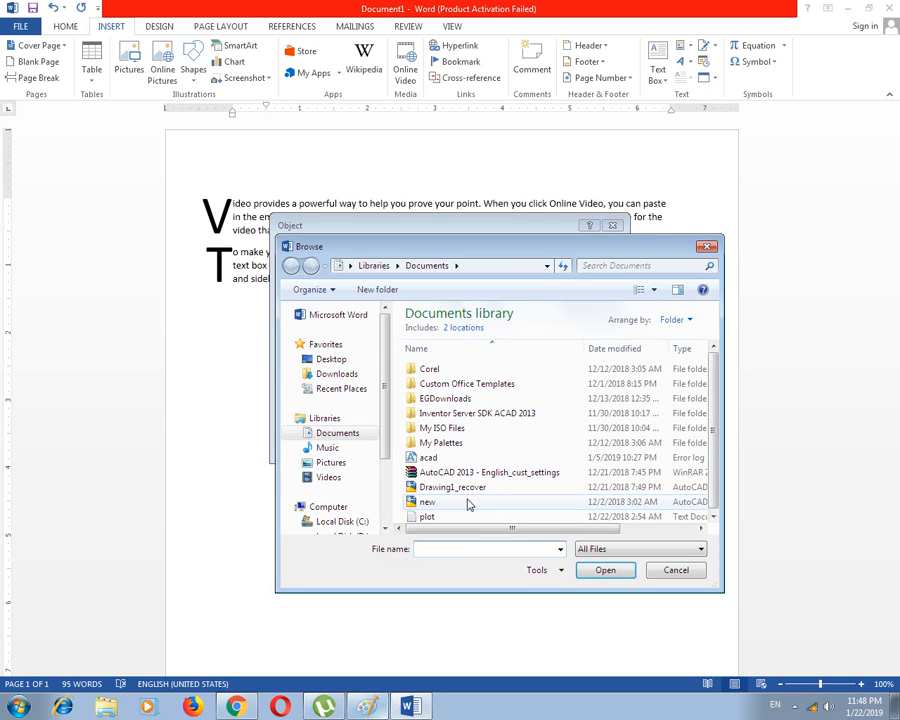
pyautogui.scroll(-5, 374, 496)
pyautogui.click(331, 456)
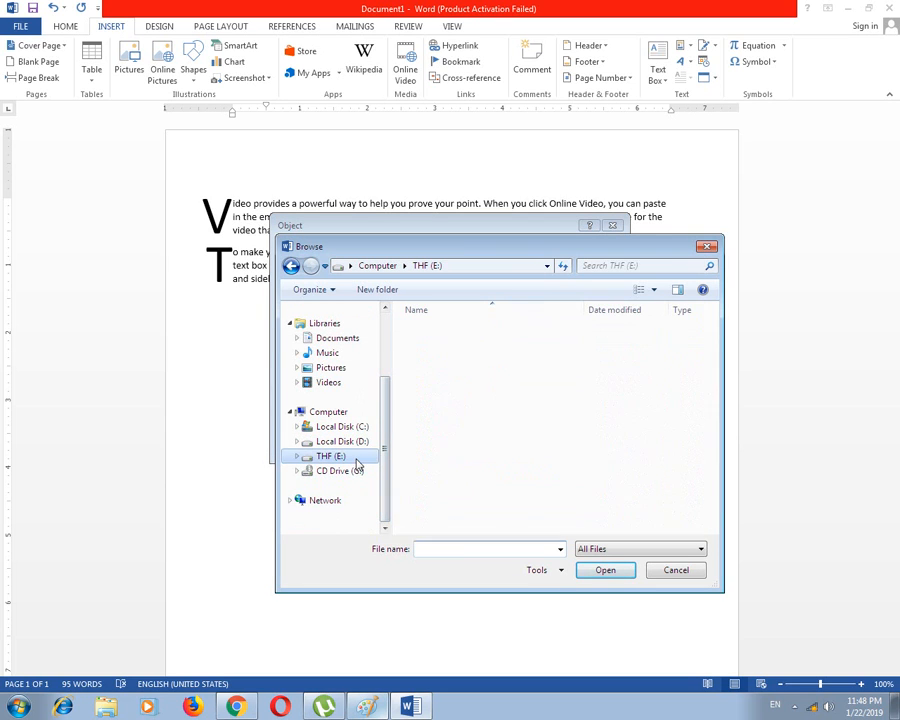
pyautogui.scroll(-5, 456, 476)
pyautogui.click(463, 500)
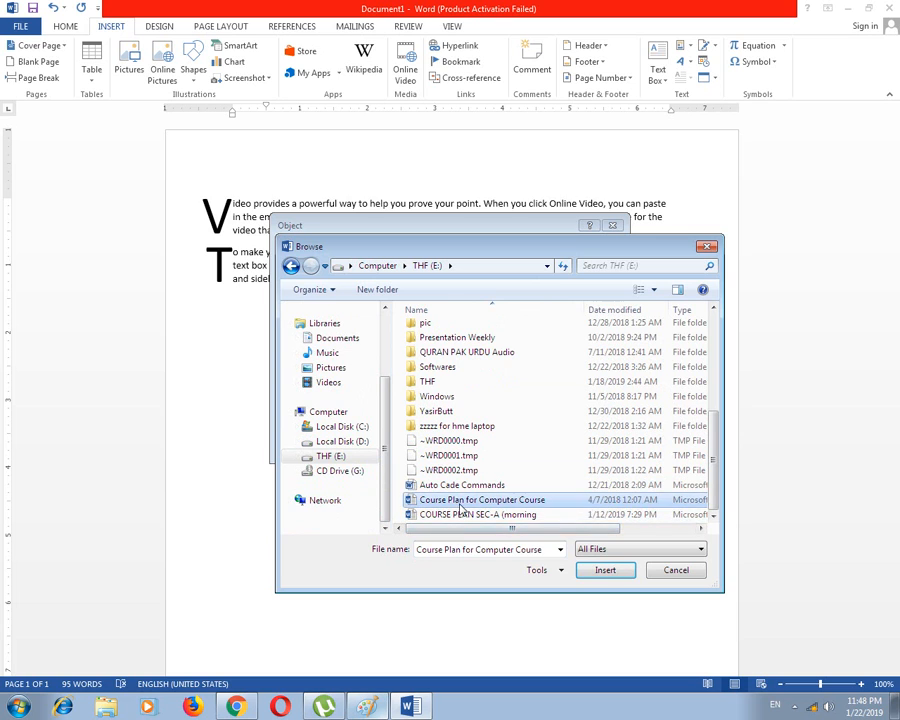
pyautogui.click(465, 514)
pyautogui.click(605, 570)
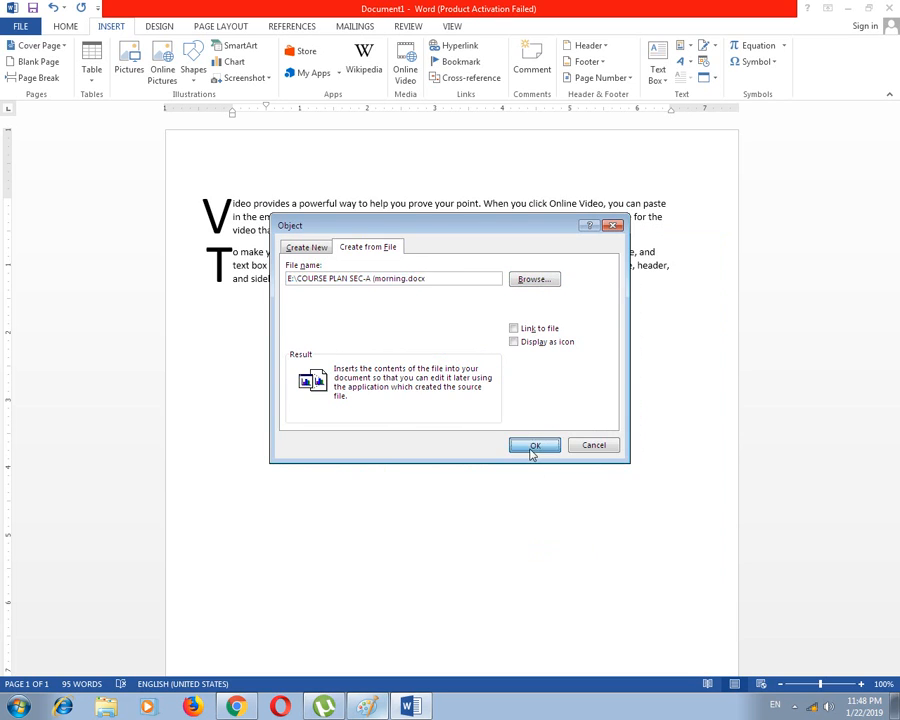
pyautogui.click(533, 447)
# - Insert the date in the format Tuesday, January 22, 2019 below the paragraphs on page 1 and start a new line after it
pyautogui.scroll(15, 469, 416)
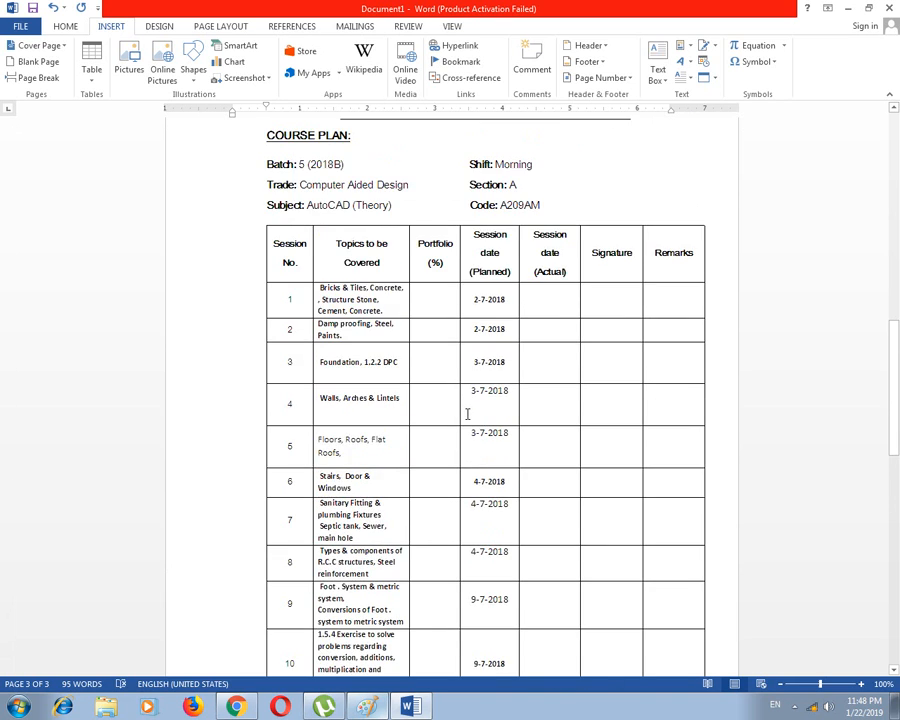
pyautogui.scroll(-15, 465, 417)
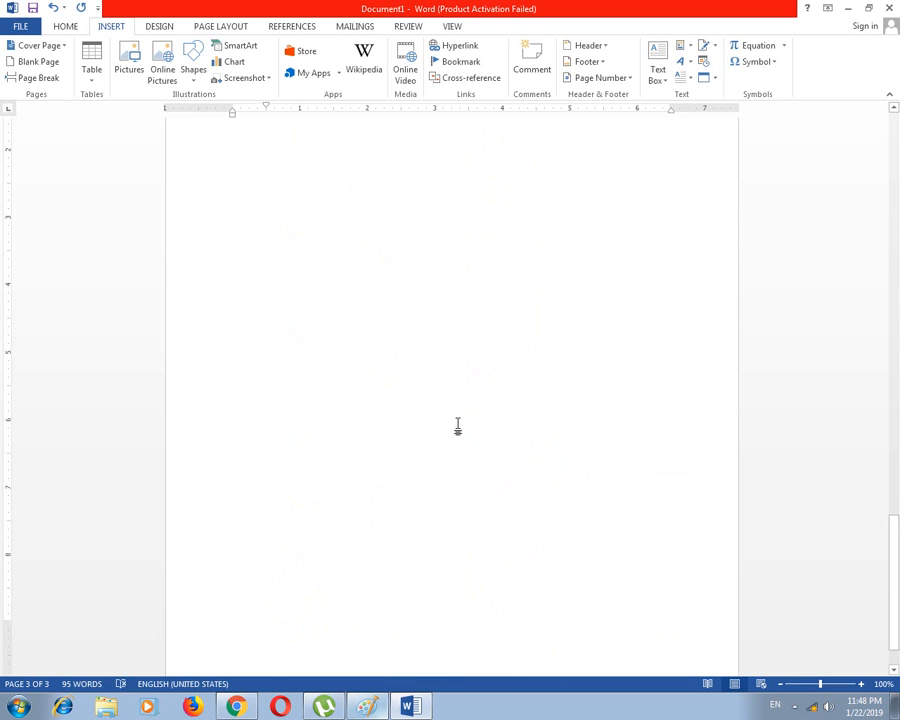
pyautogui.scroll(5, 458, 425)
pyautogui.scroll(3, 460, 421)
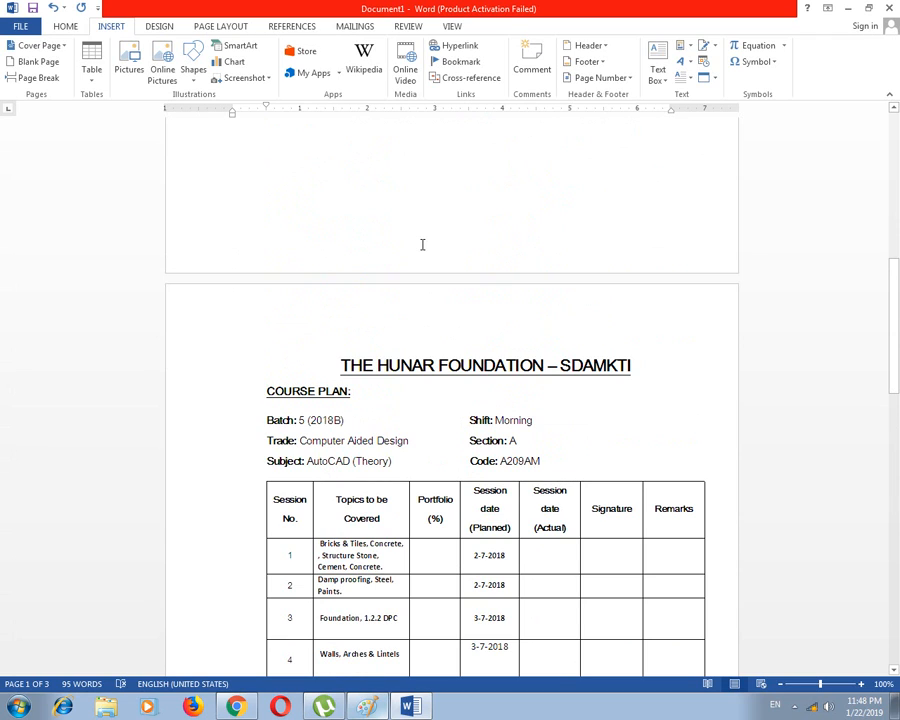
pyautogui.scroll(10, 429, 245)
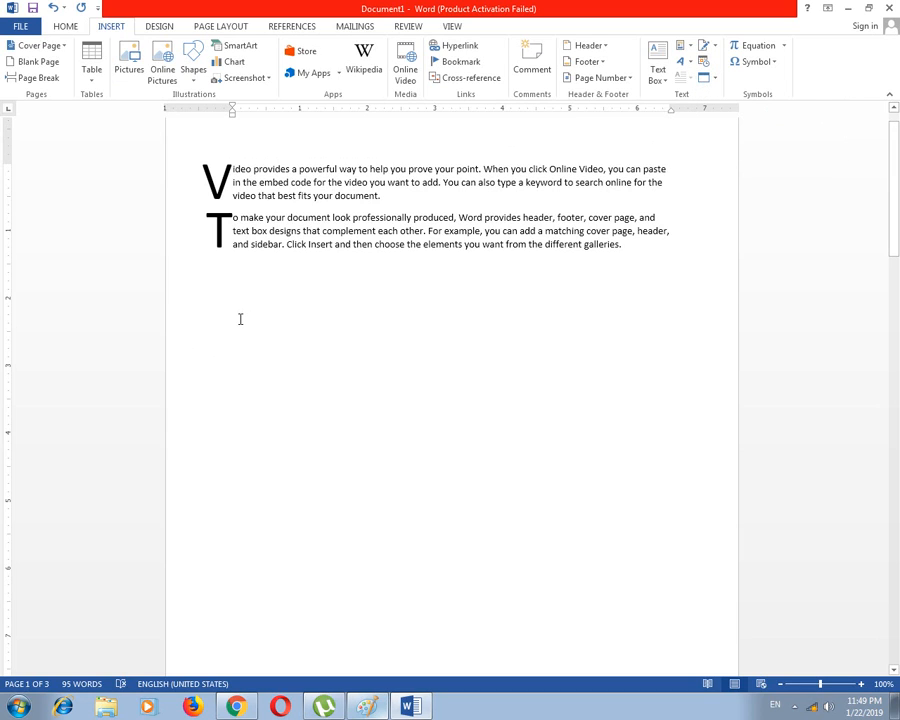
pyautogui.click(703, 62)
pyautogui.moveTo(322, 175); pyautogui.dragTo(486, 177)
pyautogui.click(478, 208)
pyautogui.click(464, 226)
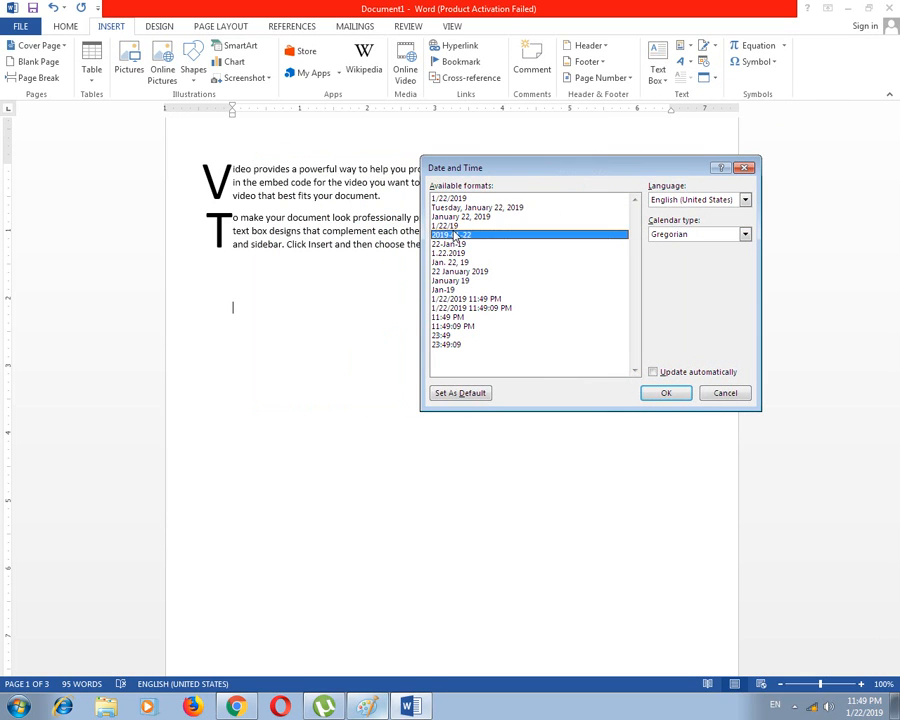
pyautogui.click(456, 209)
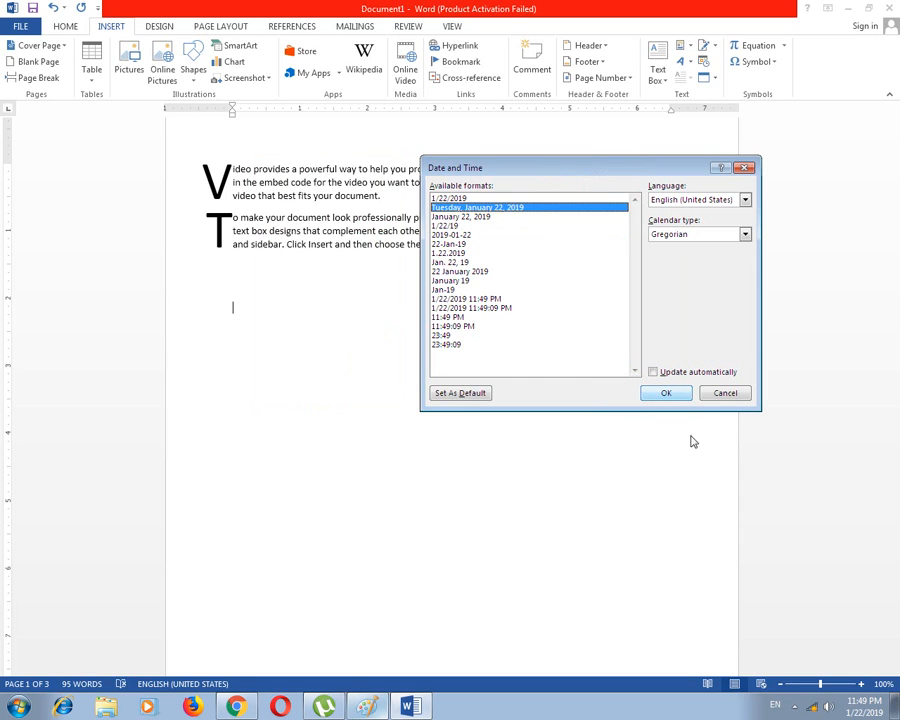
pyautogui.click(667, 393)
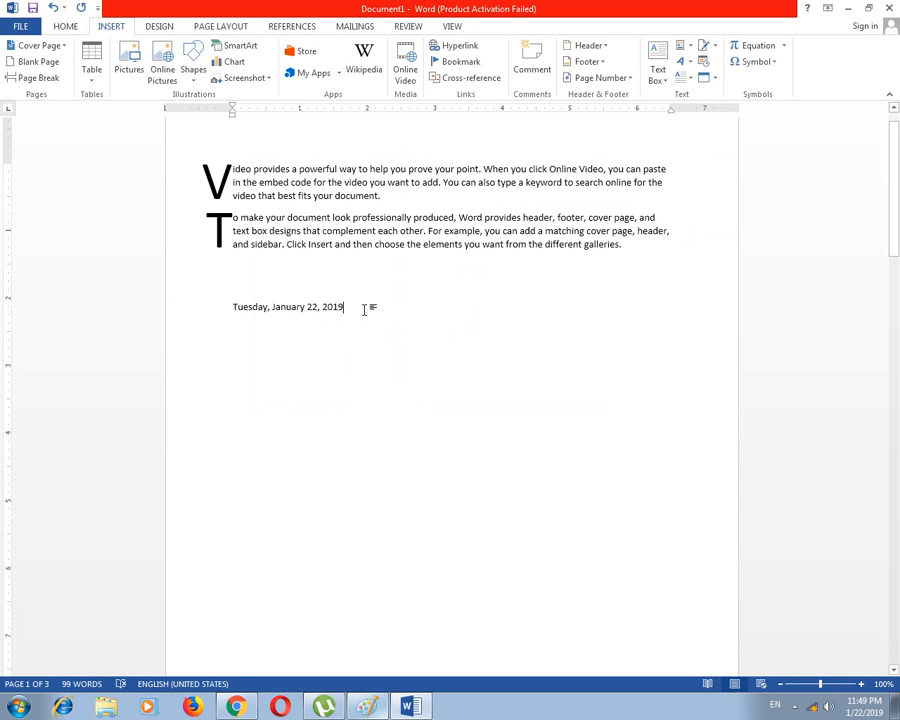
pyautogui.press('Return')
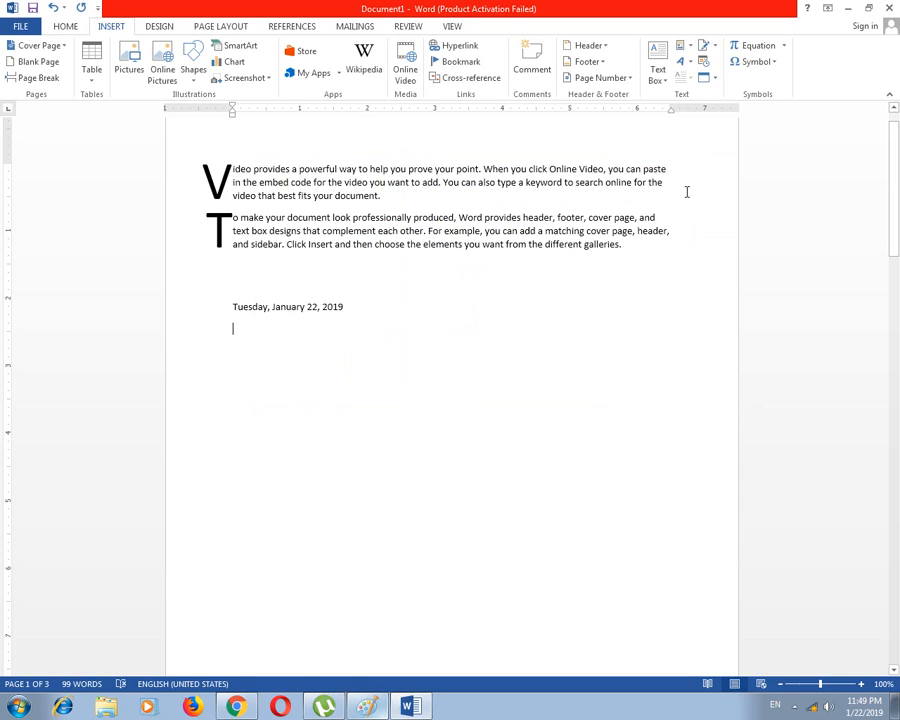
# - Insert the date in the format 2019-01-22 on the empty line below the long-format date
pyautogui.click(704, 61)
pyautogui.click(451, 235)
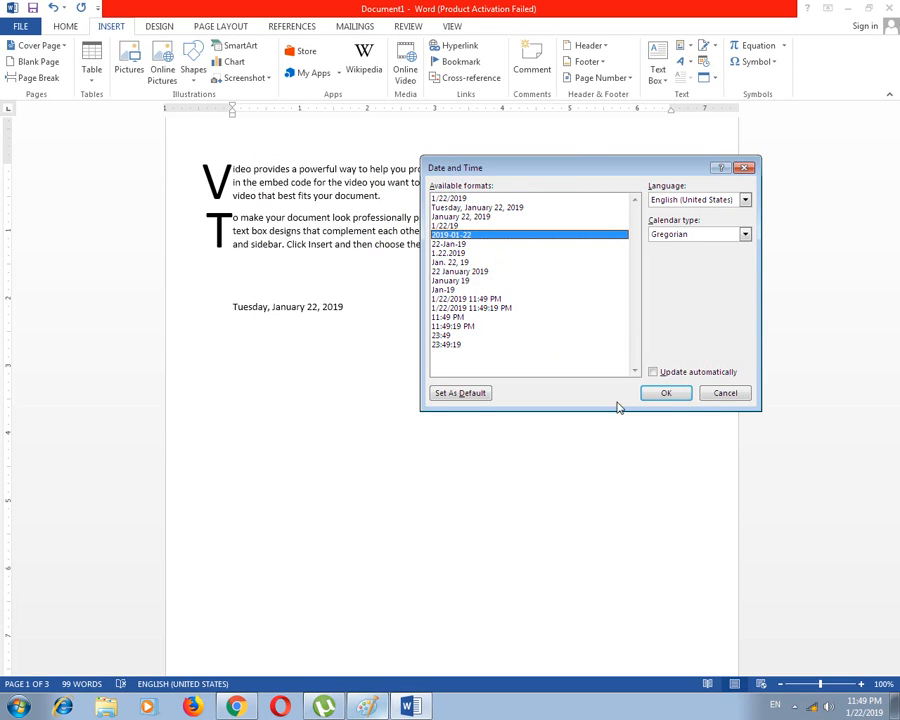
pyautogui.click(667, 393)
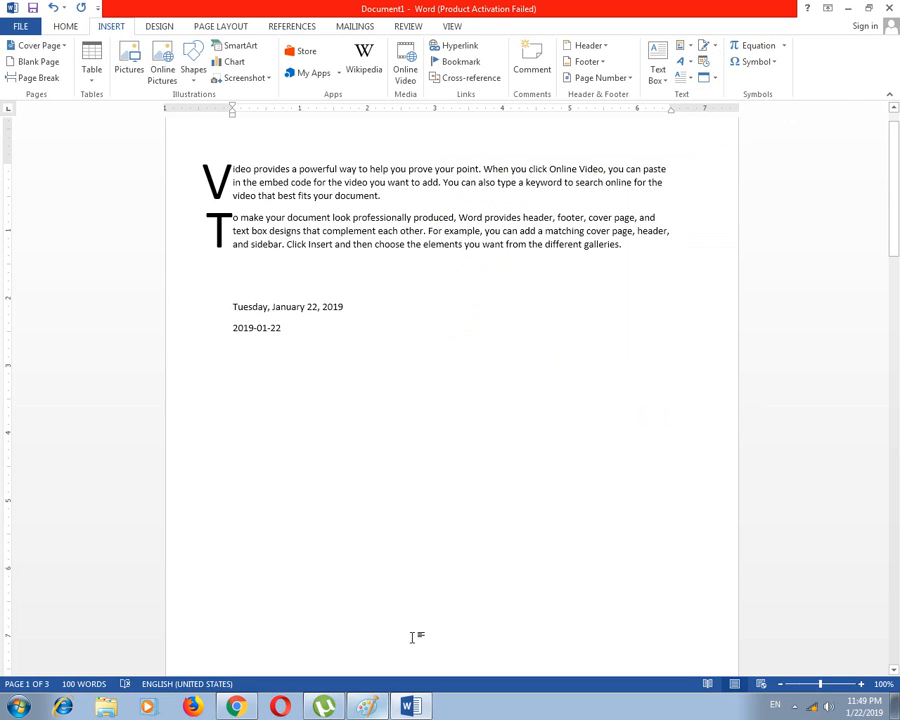
# - Check the lecture topic list in Paint and delete all content from the Word document
pyautogui.click(368, 707)
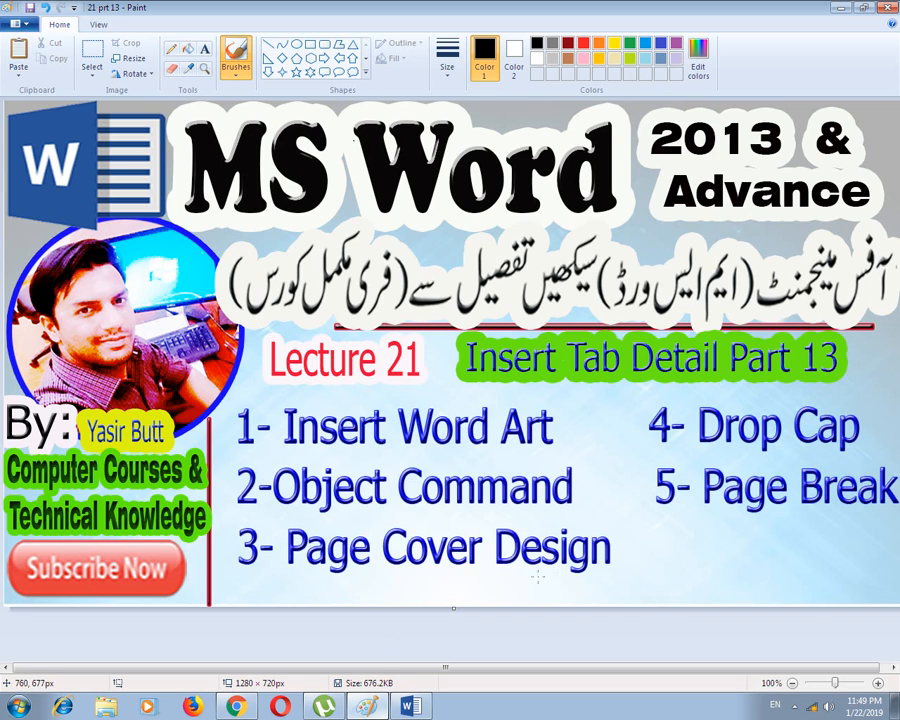
pyautogui.hotkey('alt', 'Tab')
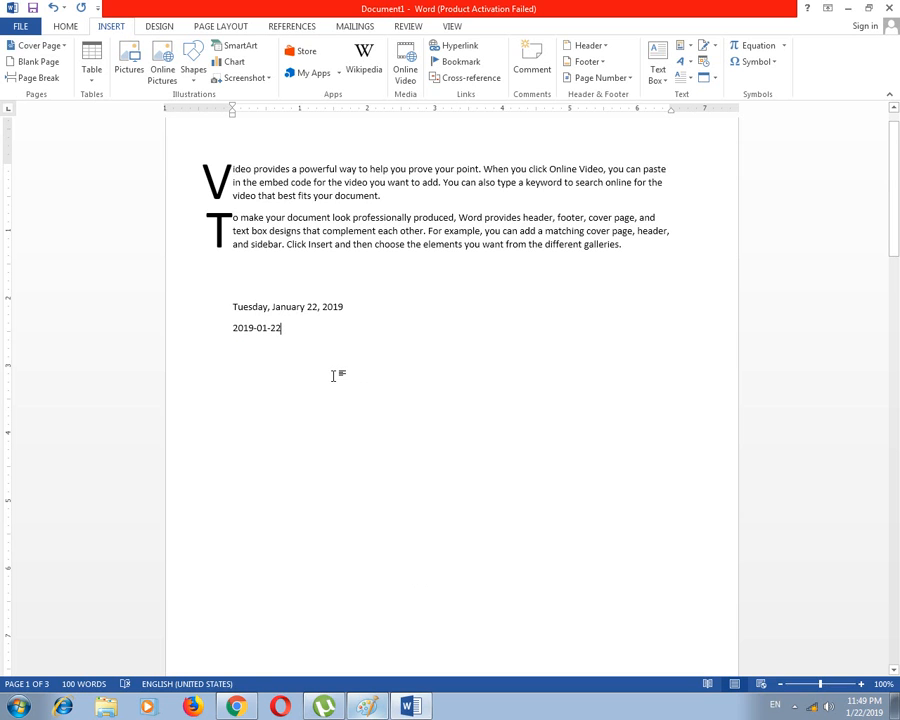
pyautogui.hotkey('ctrl', 'a')
pyautogui.press('Delete')
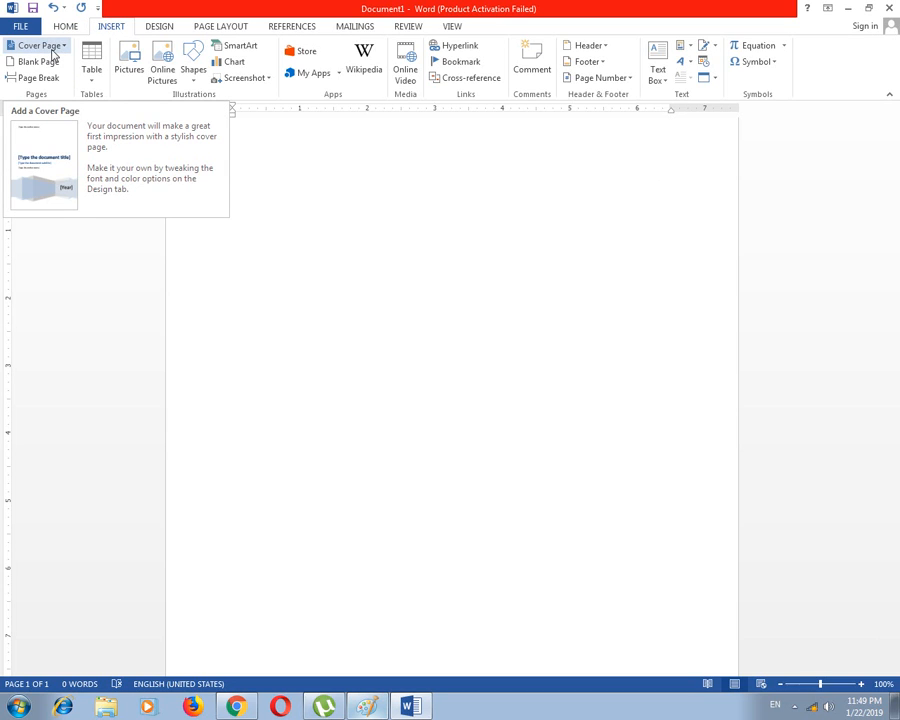
# - Insert the built-in Integral cover page into the empty document
pyautogui.click(58, 48)
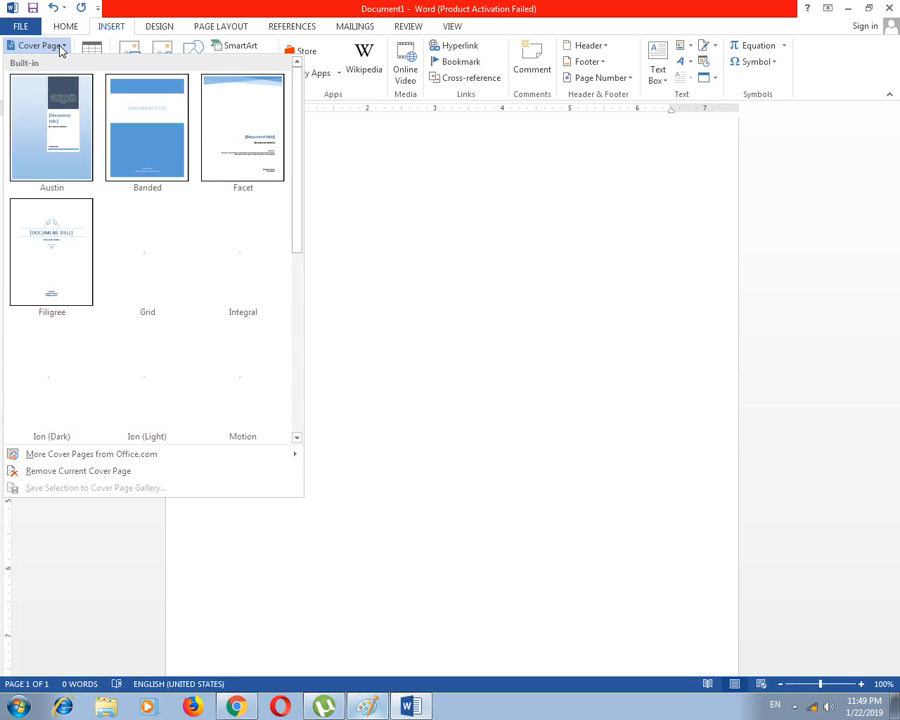
pyautogui.moveTo(301, 175)
pyautogui.mouseDown()
pyautogui.moveTo(305, 358)
pyautogui.moveTo(305, 199)
pyautogui.moveTo(297, 203)
pyautogui.moveTo(297, 193)
pyautogui.mouseUp()
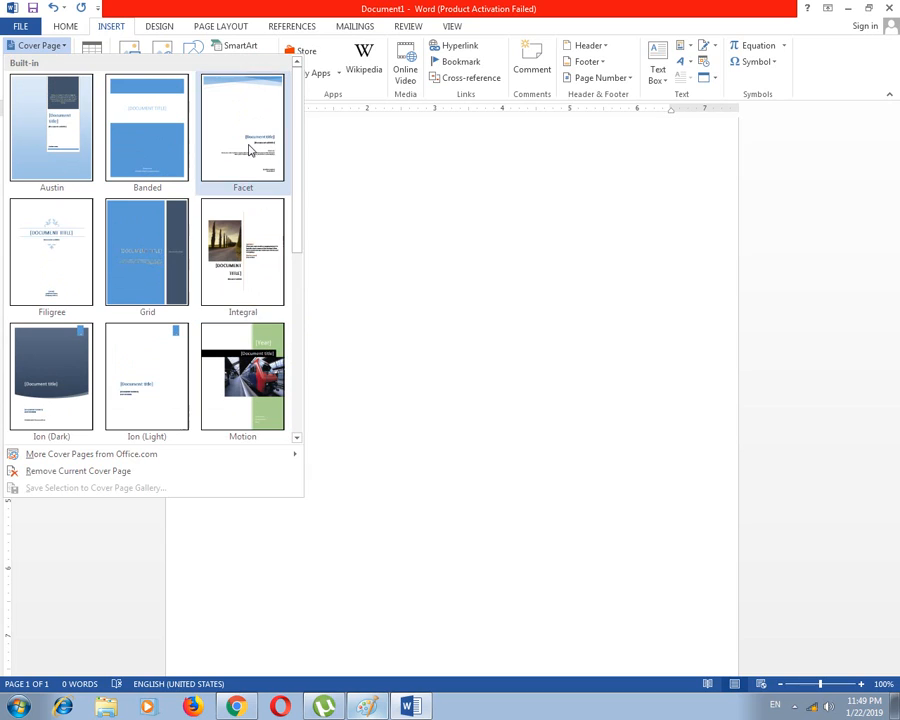
pyautogui.click(248, 258)
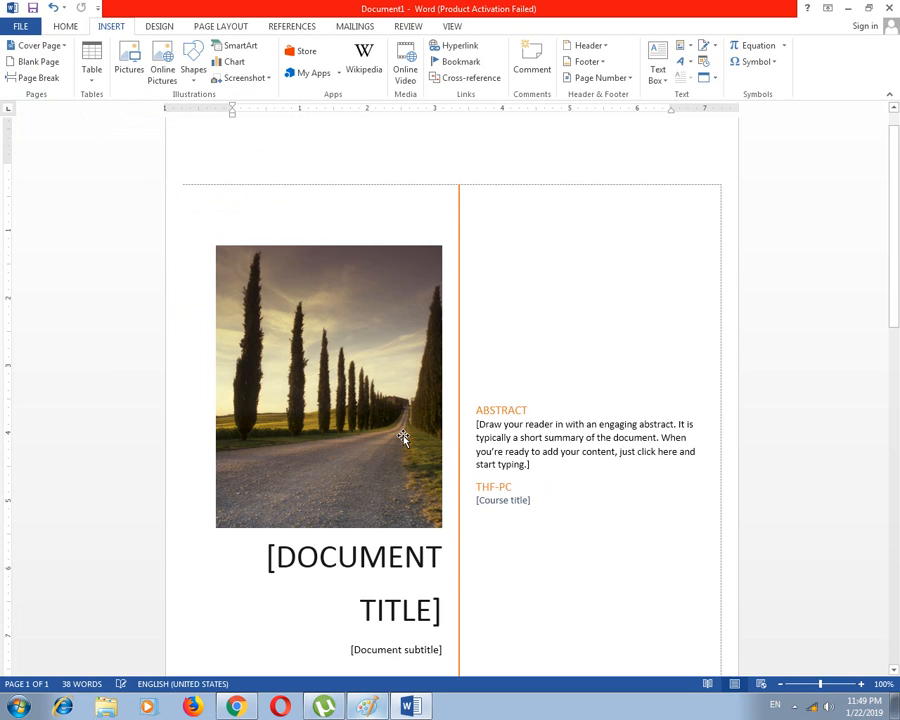
# - Replace the cover page's document title placeholder with text beginning "PHOTOG"
pyautogui.click(333, 269)
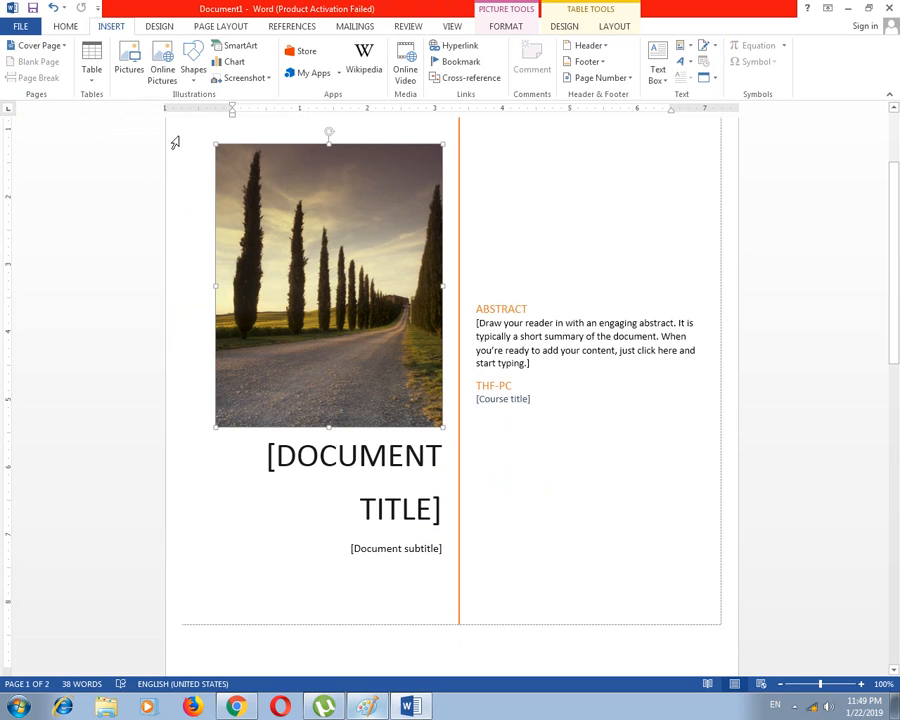
pyautogui.click(362, 473)
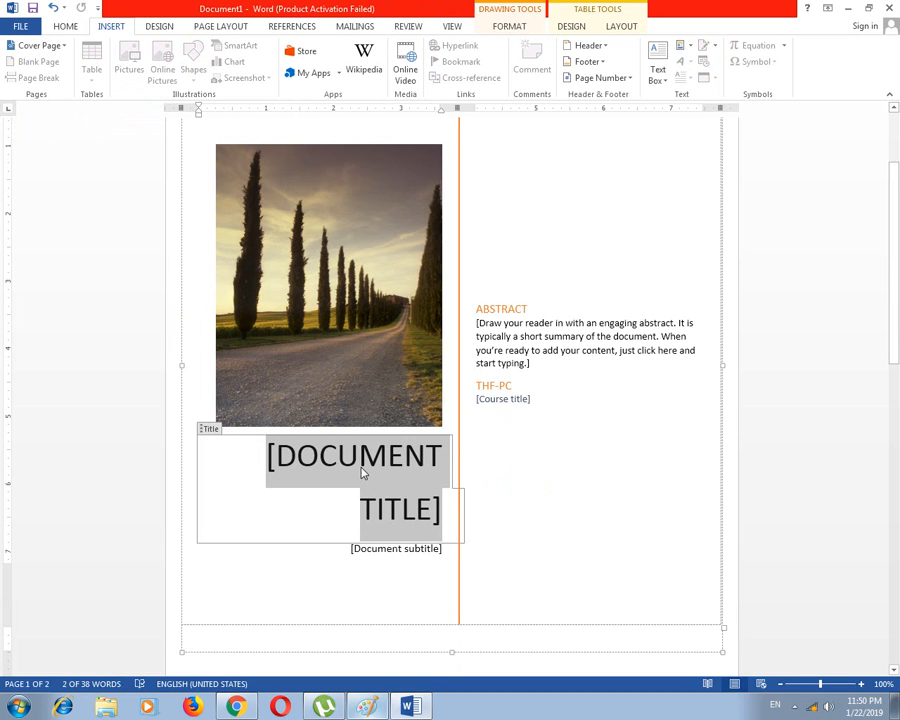
pyautogui.write('PHOTOG')
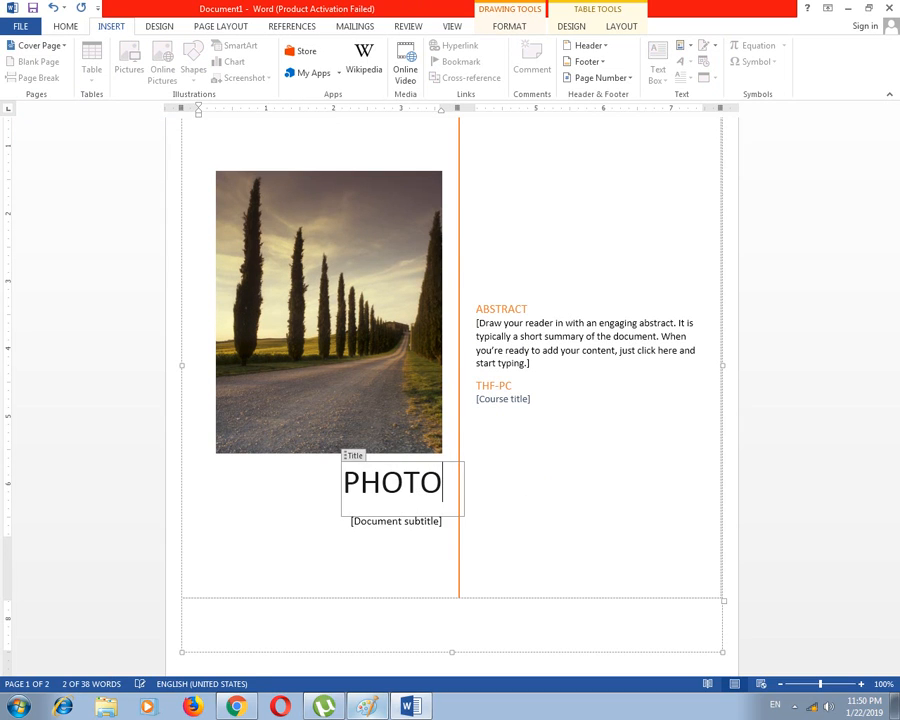